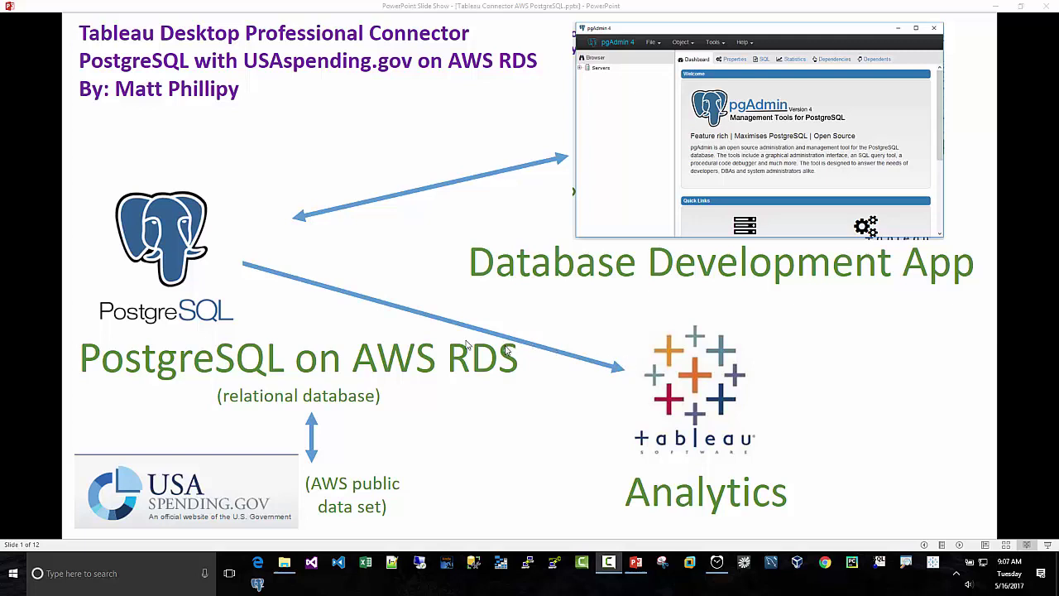
Step: Advance the slide show from slide 1 to slide 3, the PostgreSQL/RDS/pgAdmin/Tableau architecture diagram
click(269, 308)
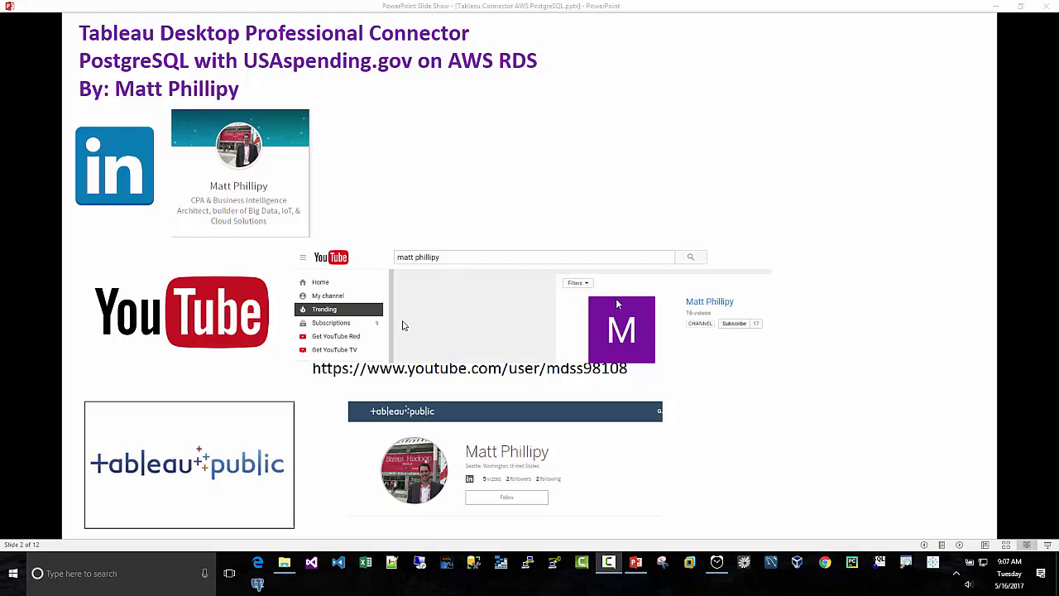
click(236, 431)
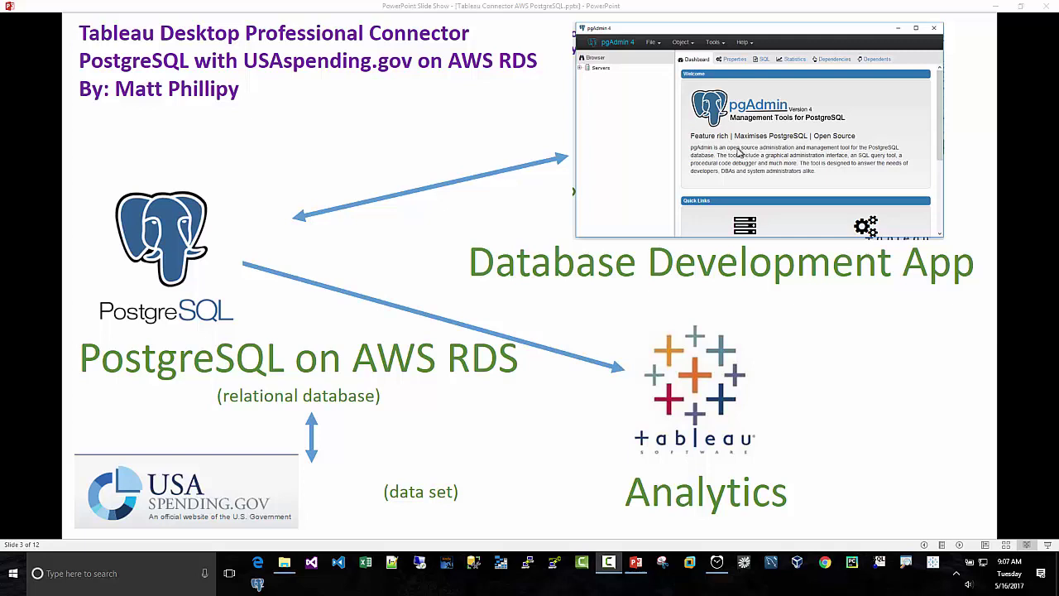
Step: Advance to the five-step agenda slide, then bring the AWS Management Console in Chrome forward
click(738, 152)
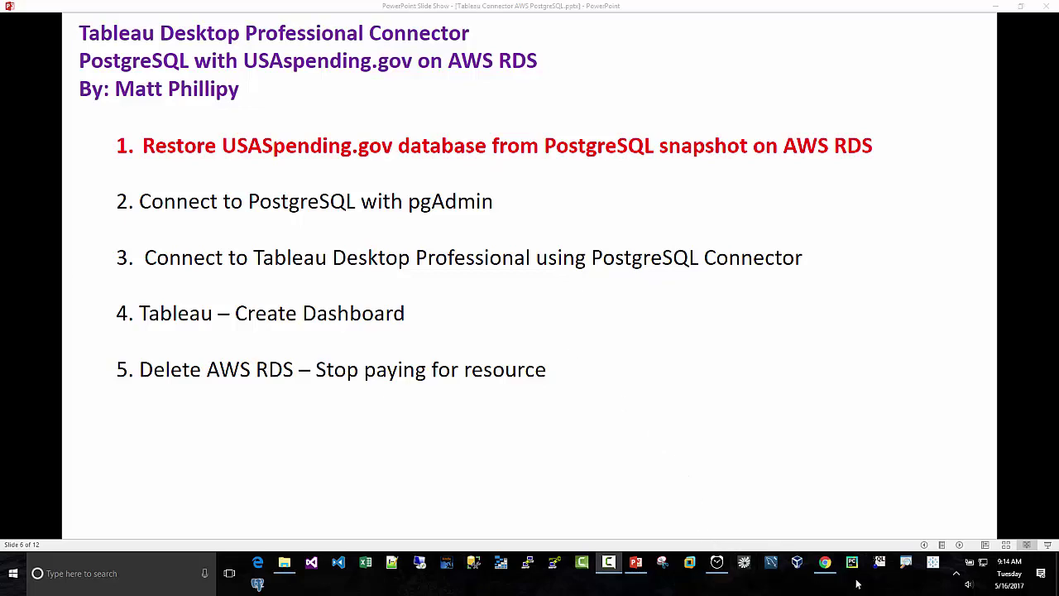
click(825, 563)
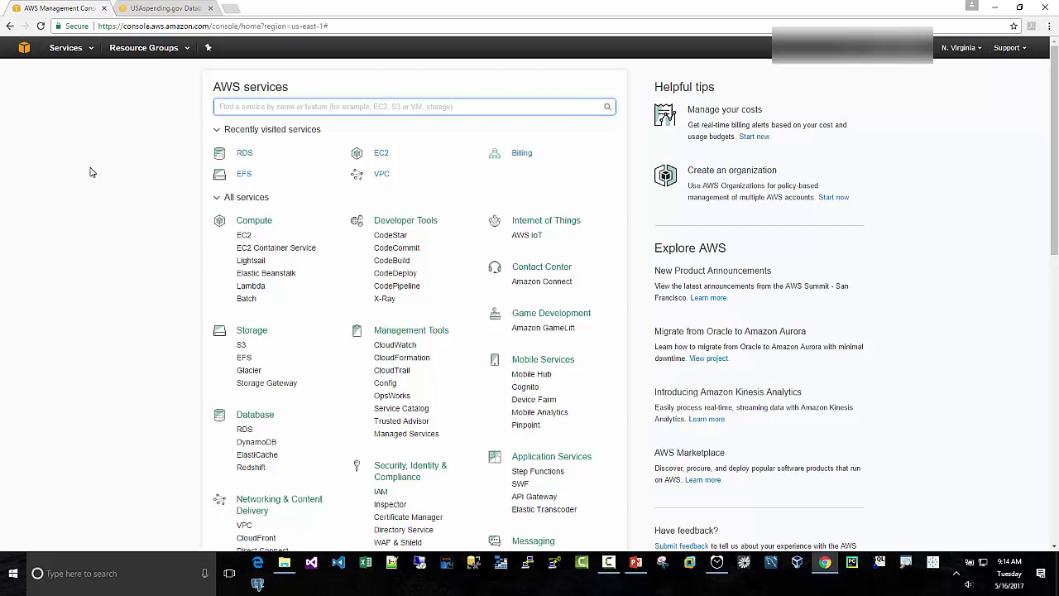
Step: Check the USAspending.gov snapshot instructions and confirm the console region is US East (N. Virginia)
click(164, 12)
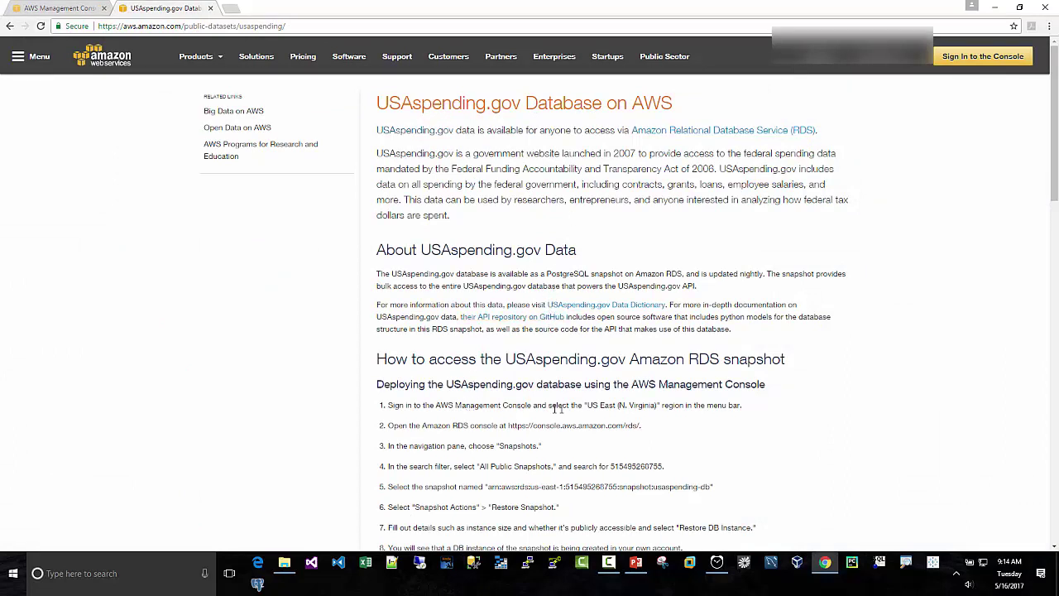
scroll(550, 401, down, 1)
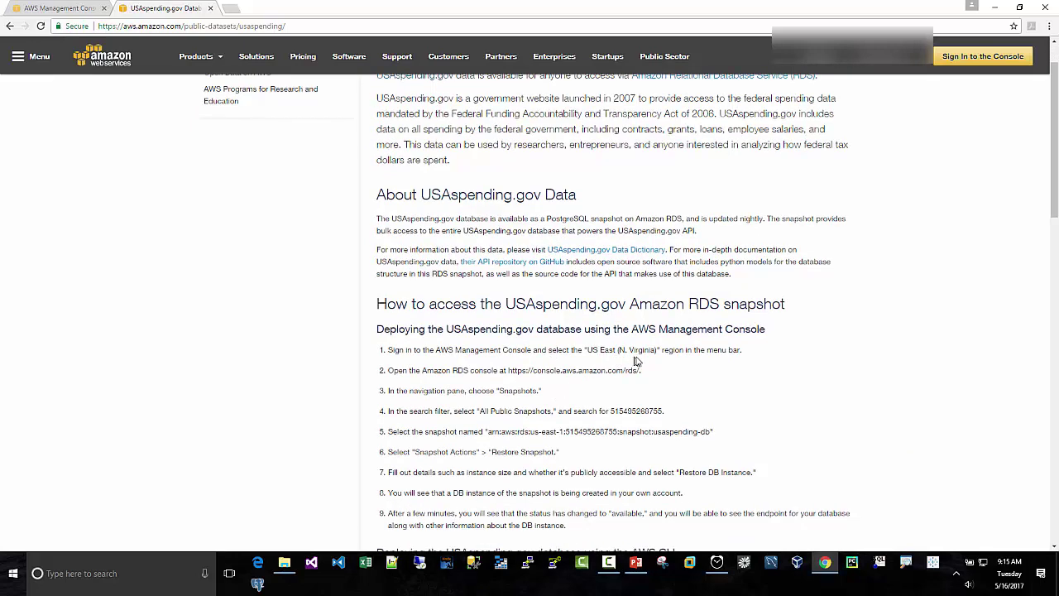
click(73, 10)
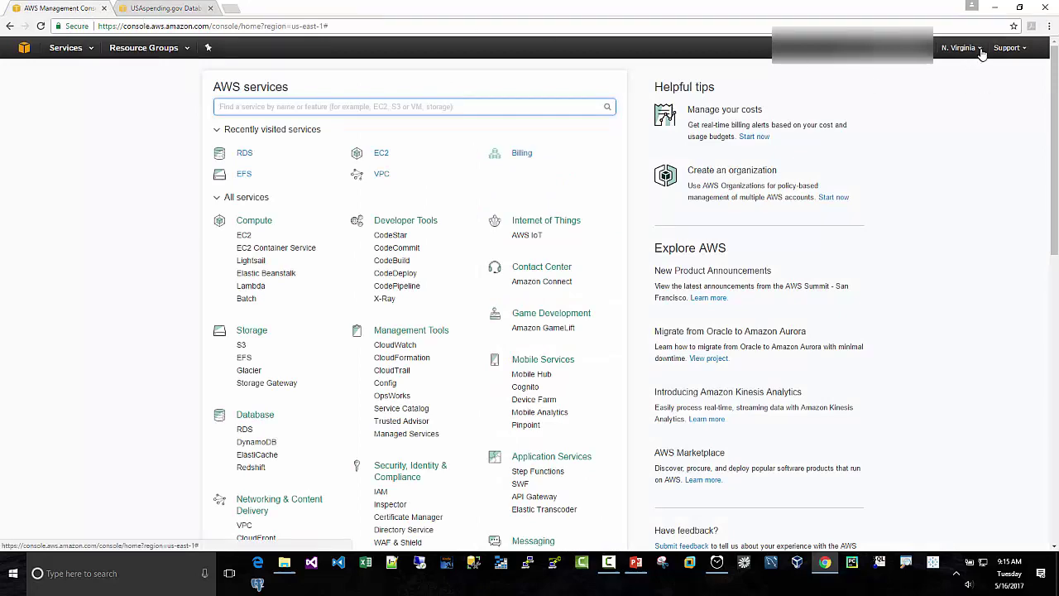
click(966, 49)
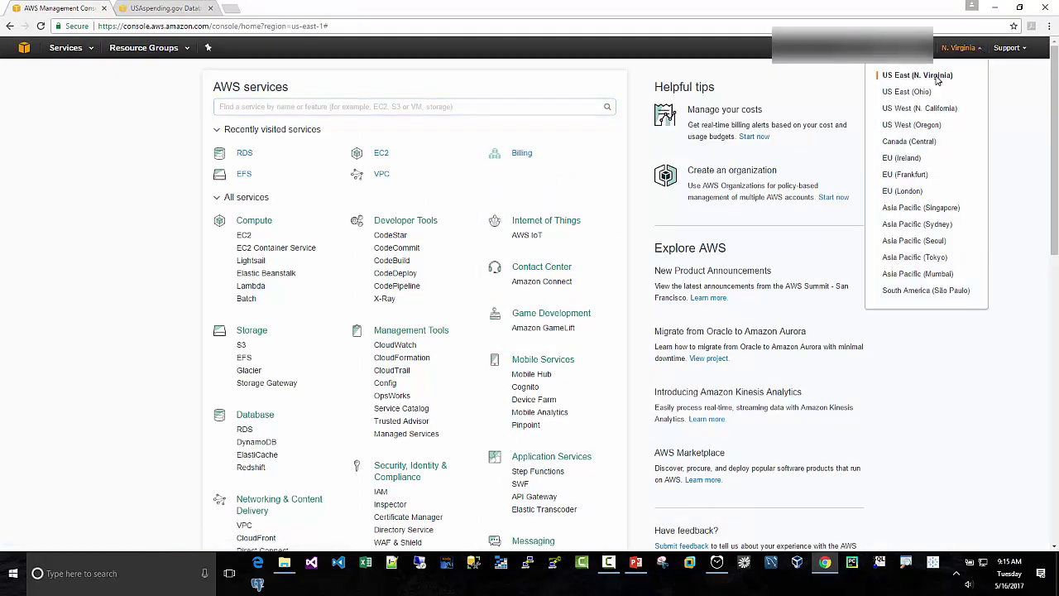
click(153, 9)
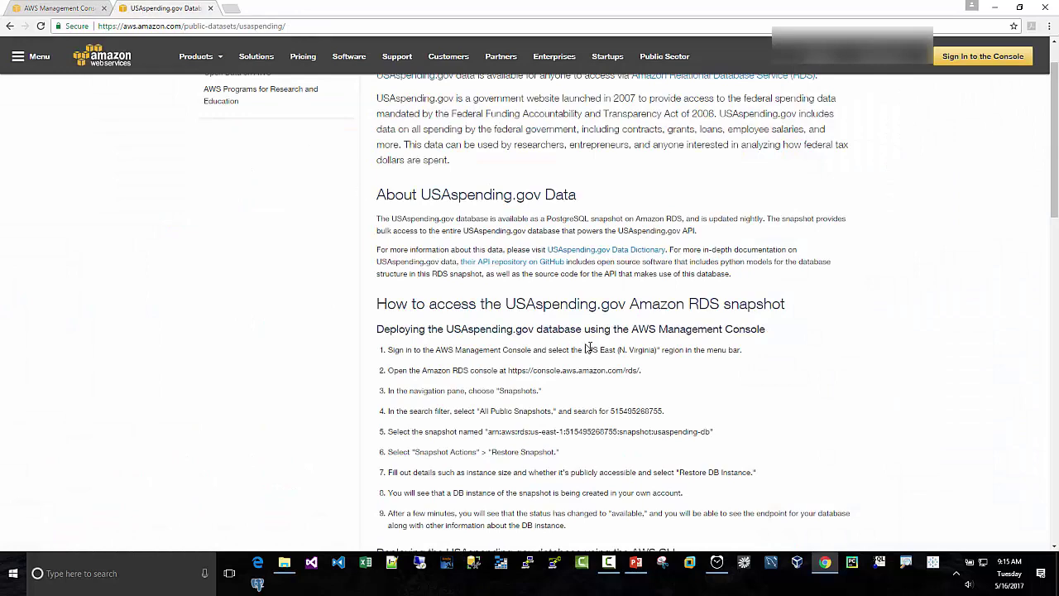
click(83, 10)
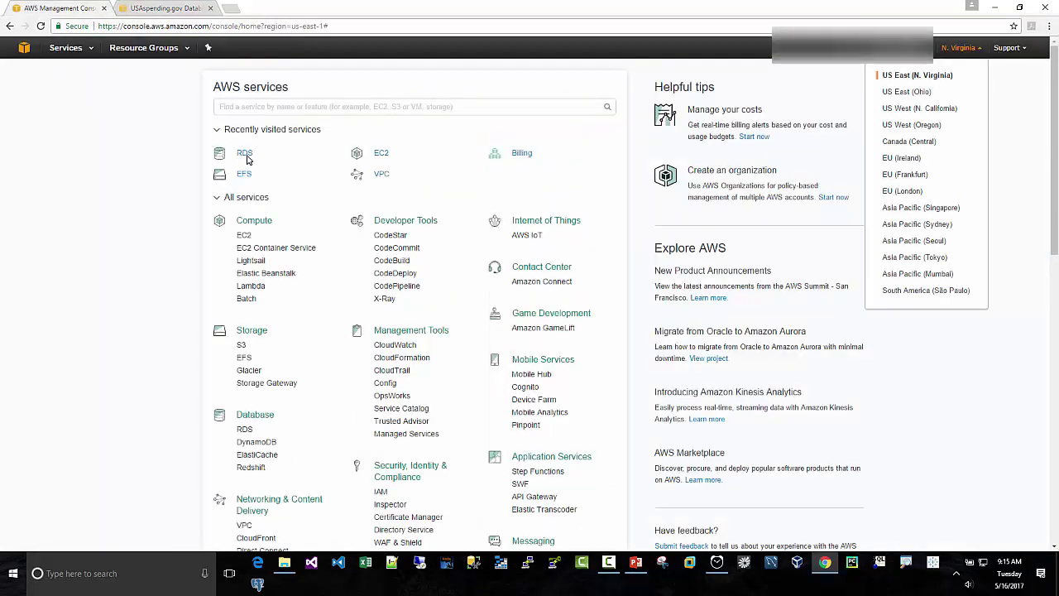
Step: In RDS, list DB snapshots filtered to All Public Snapshots
click(314, 155)
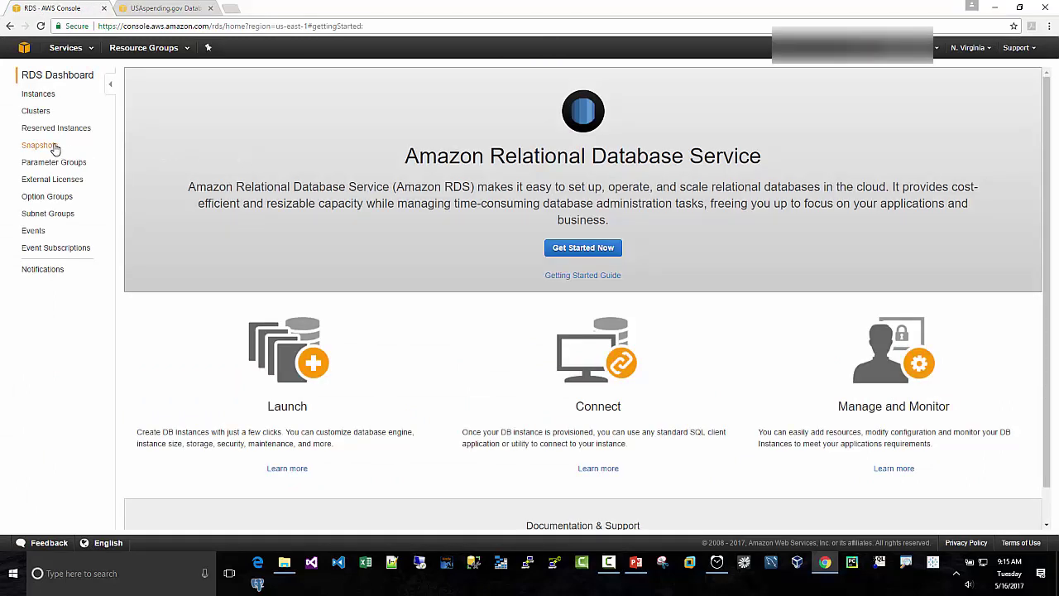
click(51, 145)
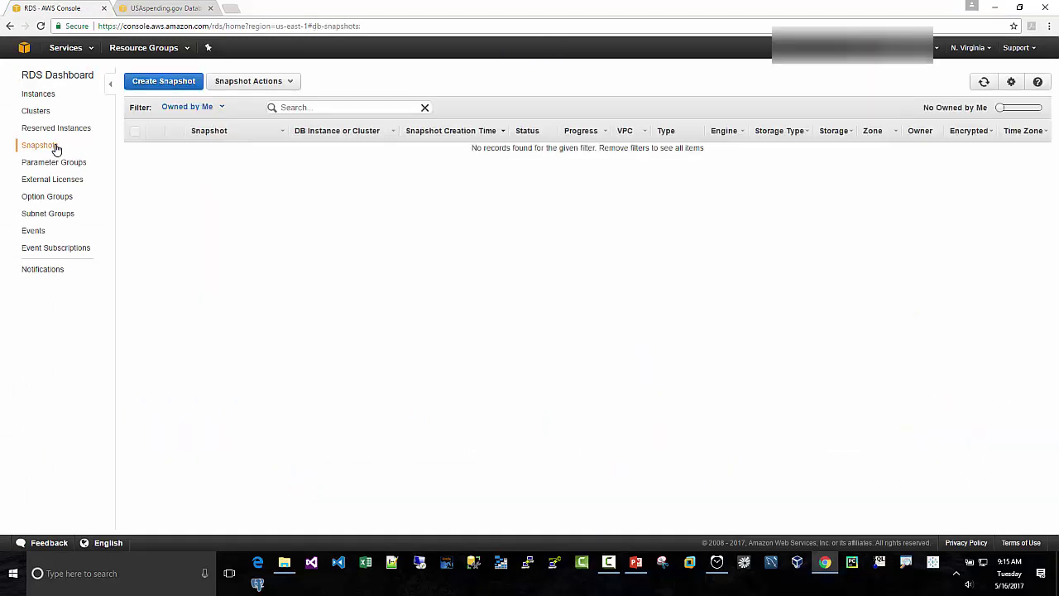
click(222, 109)
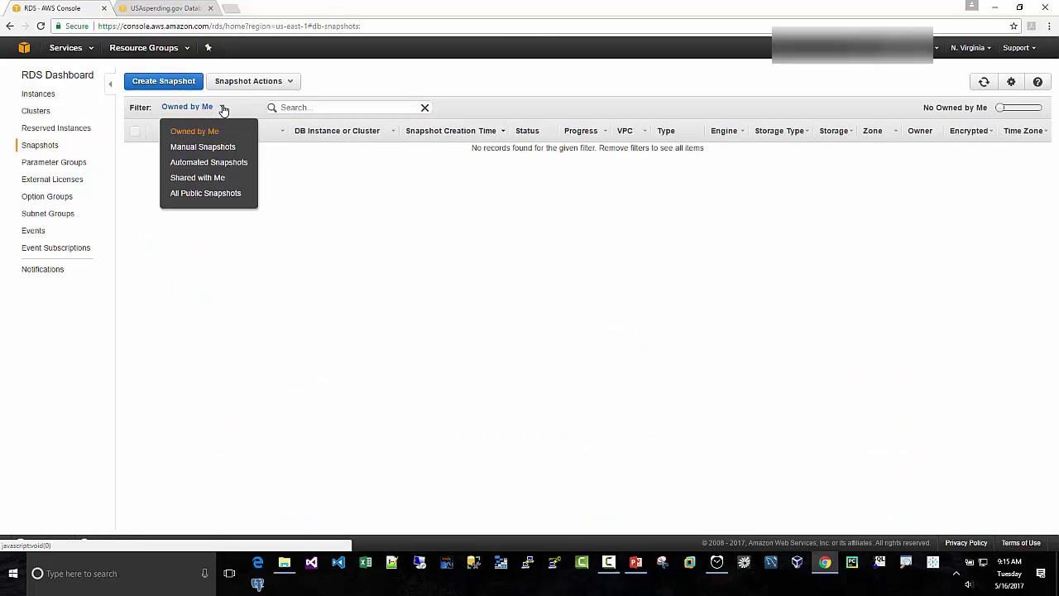
click(199, 195)
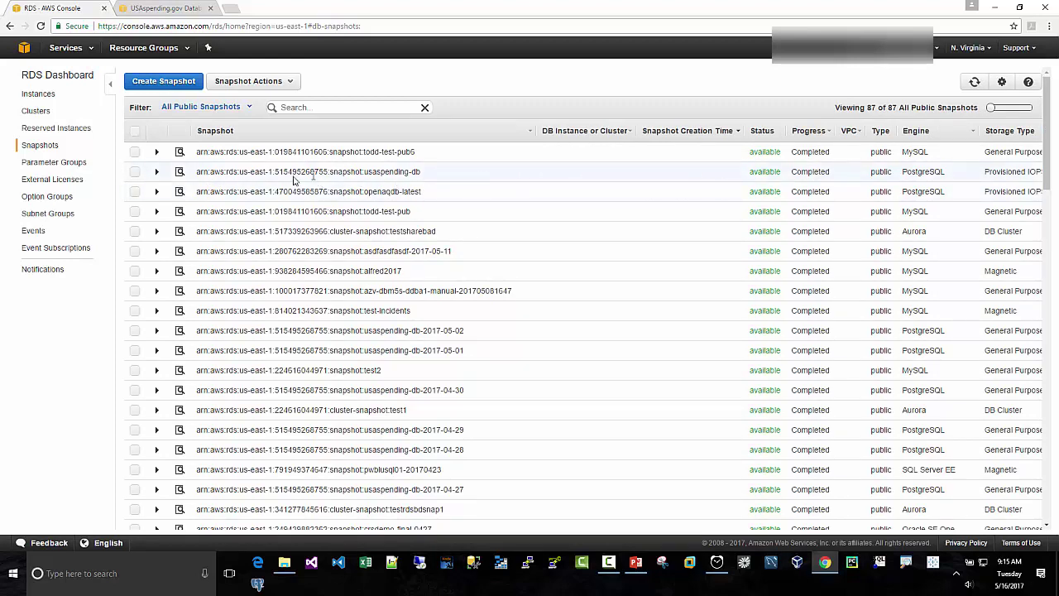
Step: Select the usaspending-db snapshot, matching its name to the instructions, and open Snapshot Actions
click(189, 8)
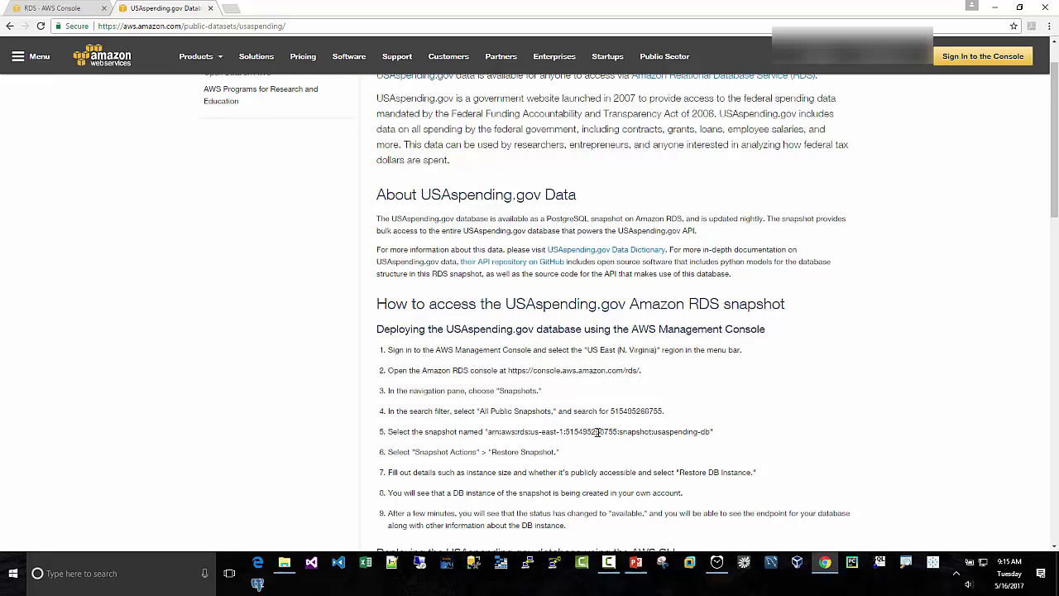
click(76, 9)
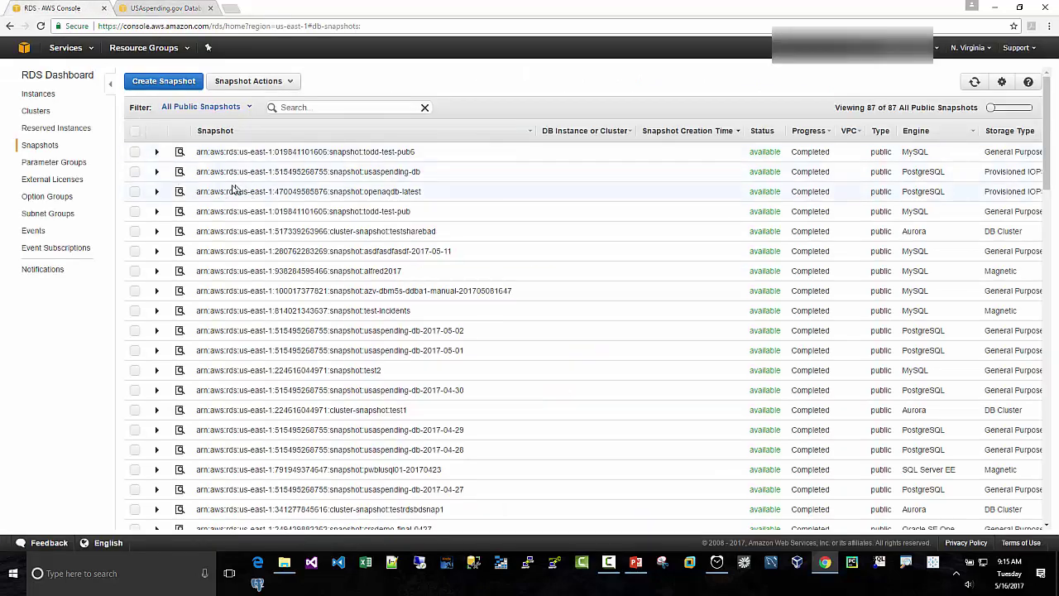
click(136, 174)
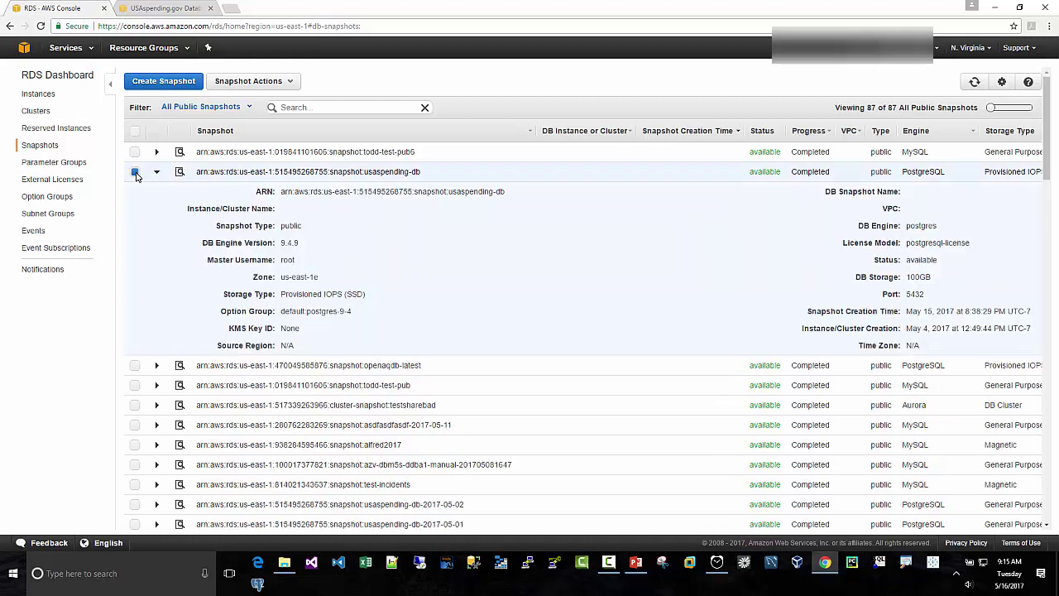
click(290, 84)
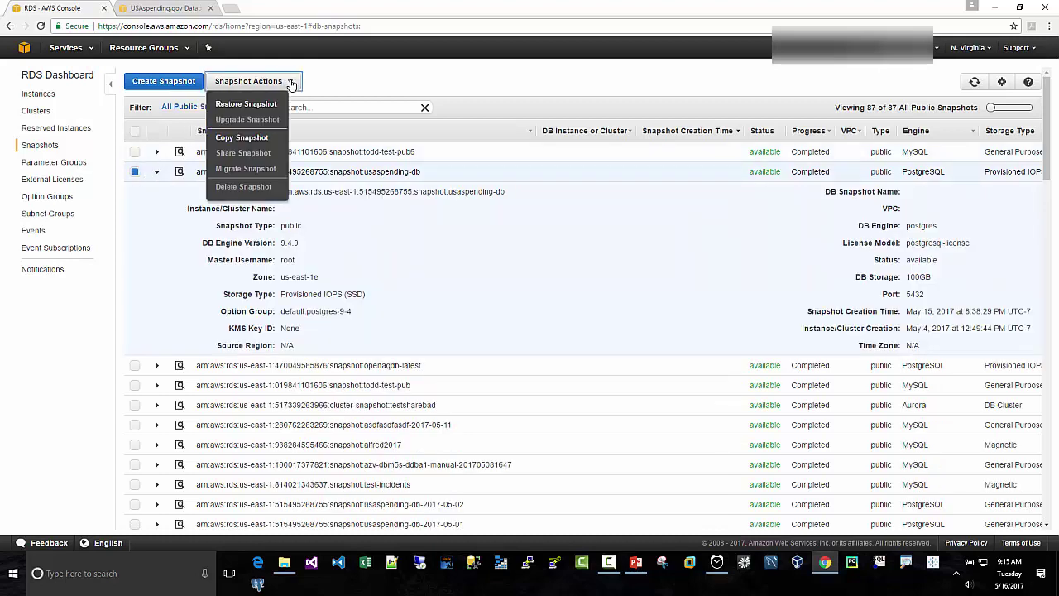
Step: Start restoring the snapshot with instance class db.t2.micro and no Multi-AZ deployment
click(258, 106)
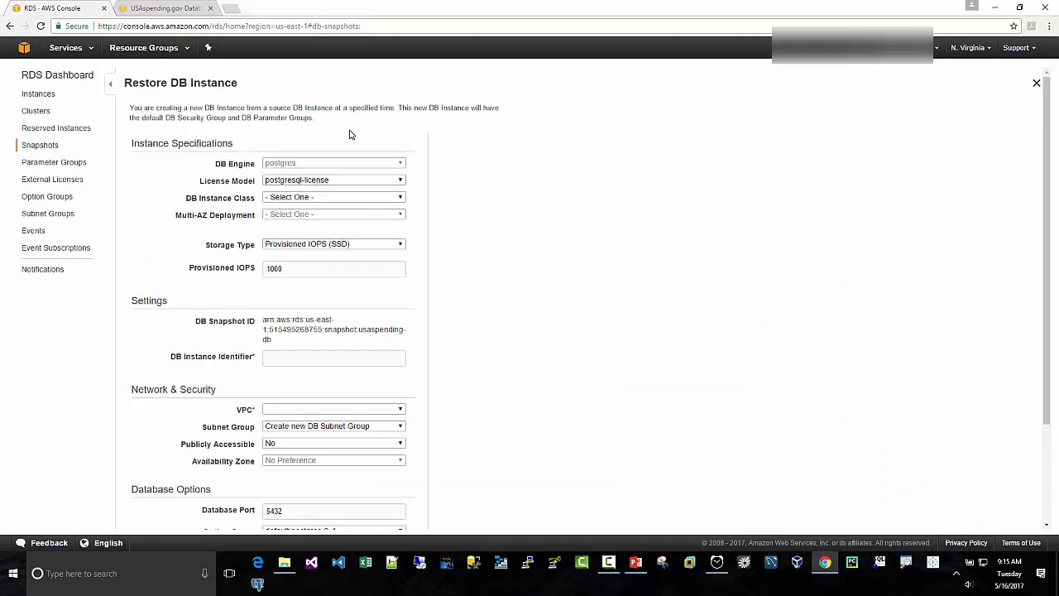
click(297, 199)
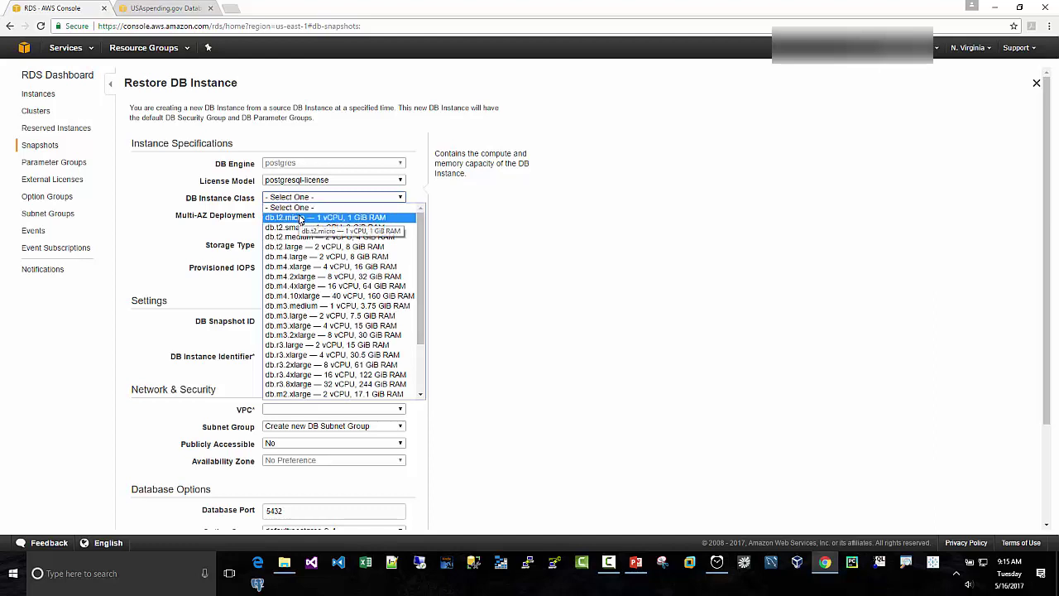
click(303, 218)
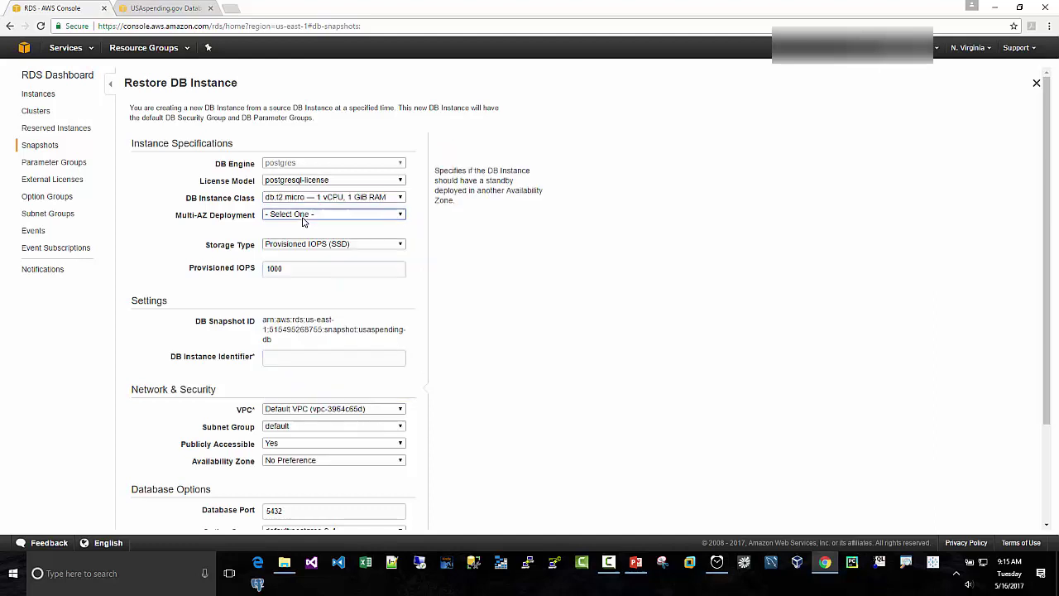
click(306, 217)
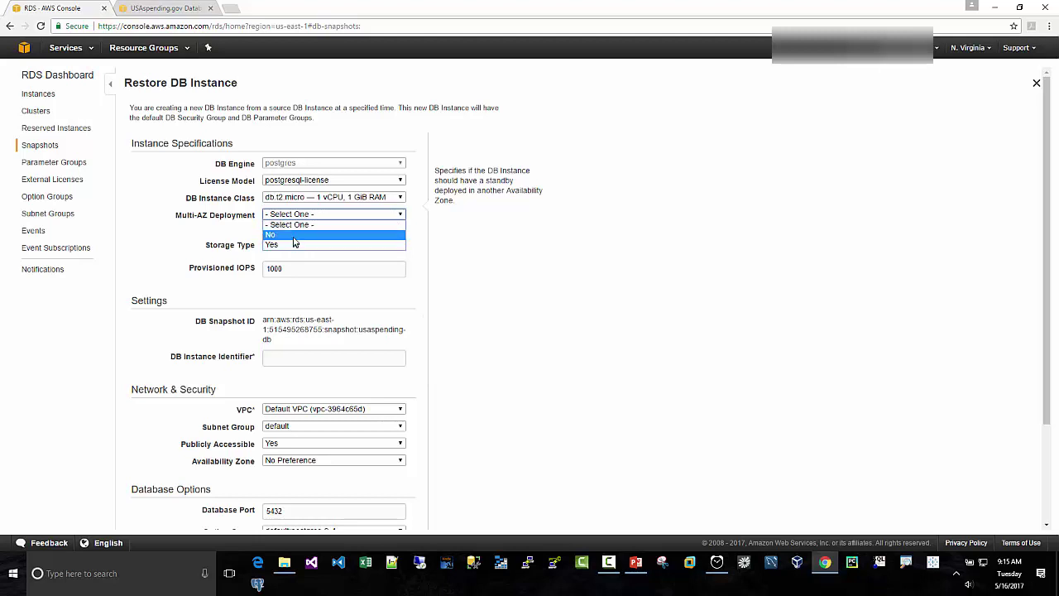
click(293, 236)
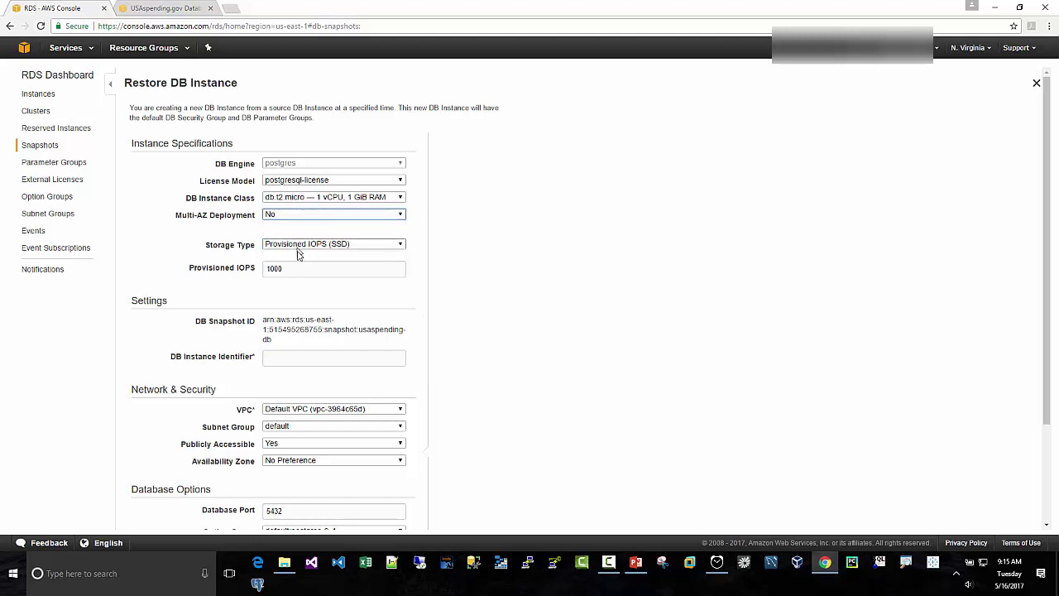
Step: Enter the usaspendingmatt DB instance identifier and submit Restore DB Instance
click(306, 356)
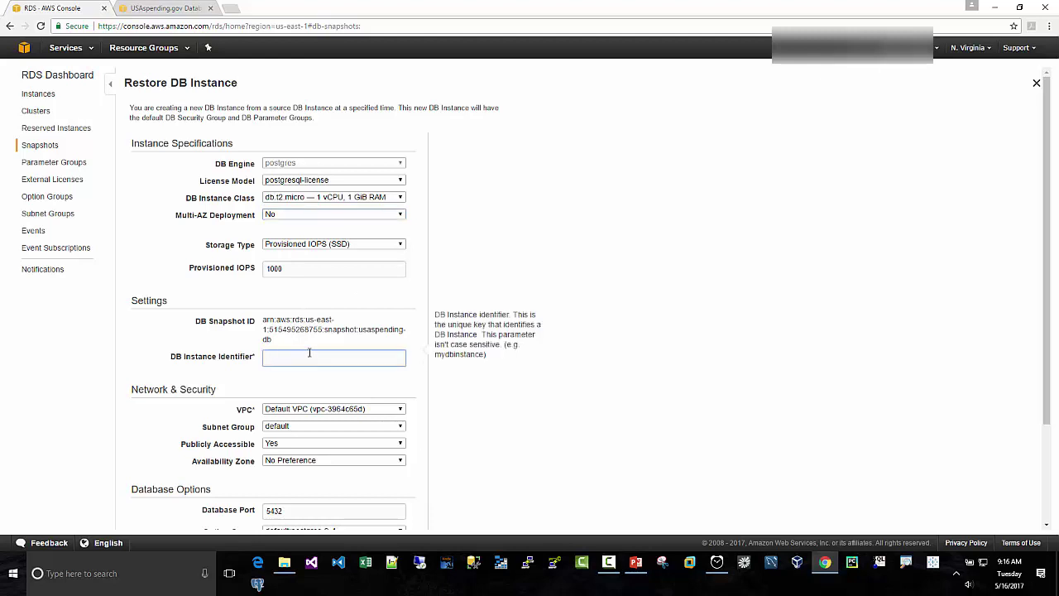
text(ma)
key(BackSpace)
text(susaspe)
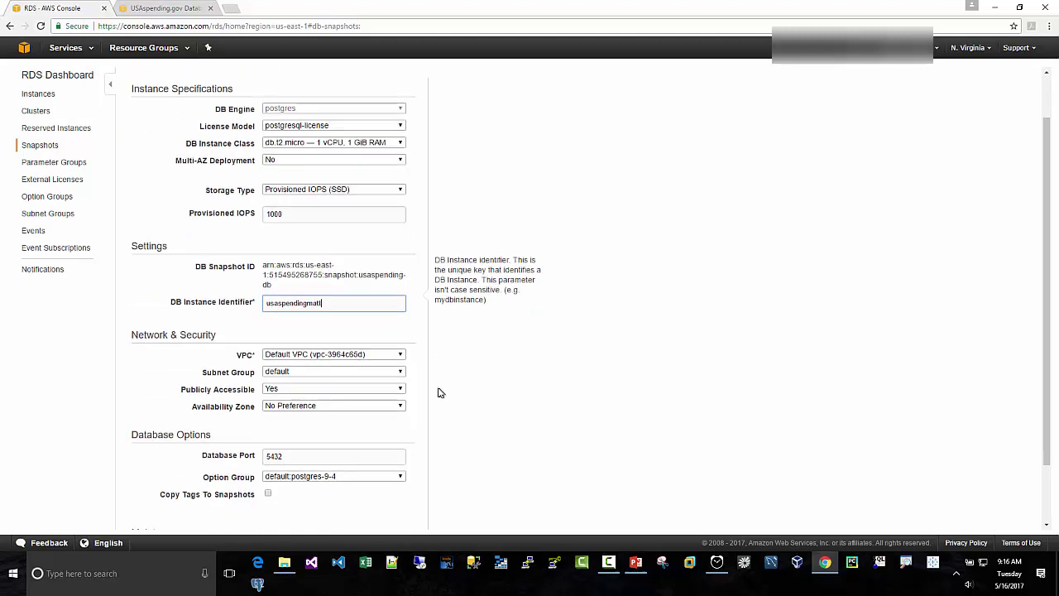
key(Tab)
key(Tab)
key(Tab)
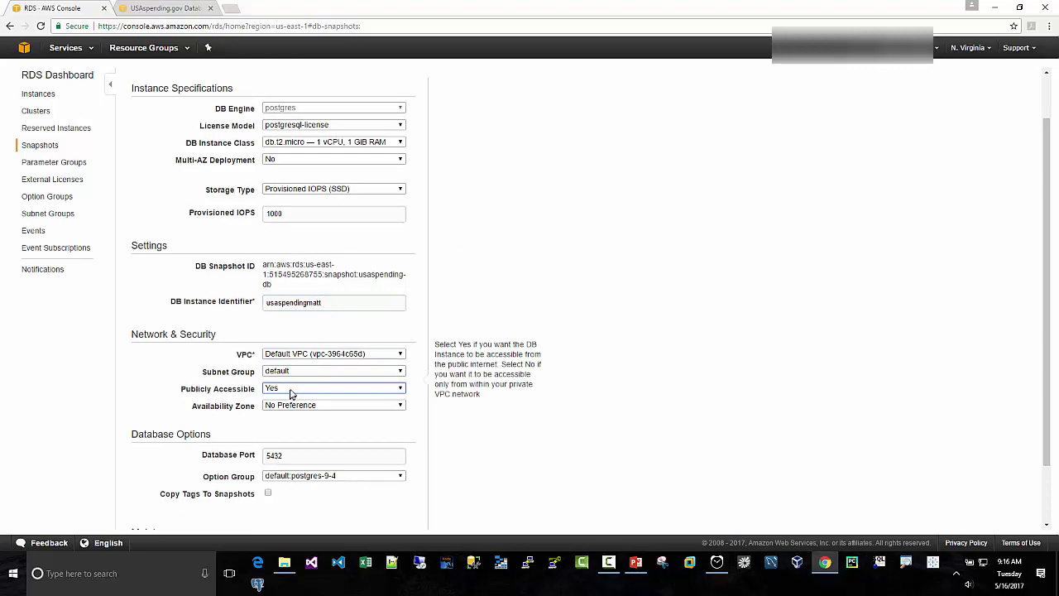
key(Tab)
scroll(474, 409, down, 2)
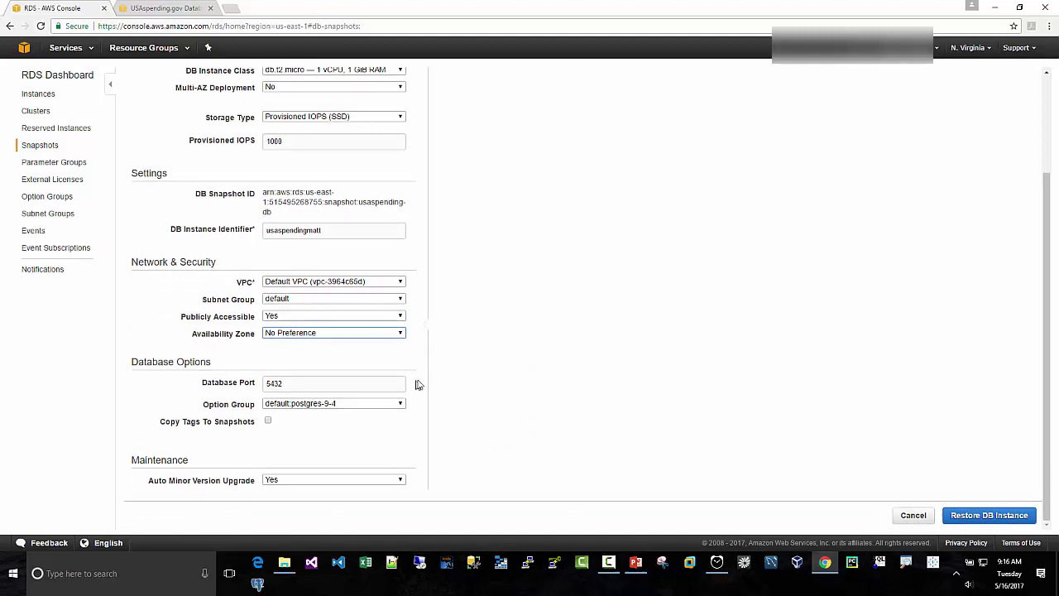
click(964, 517)
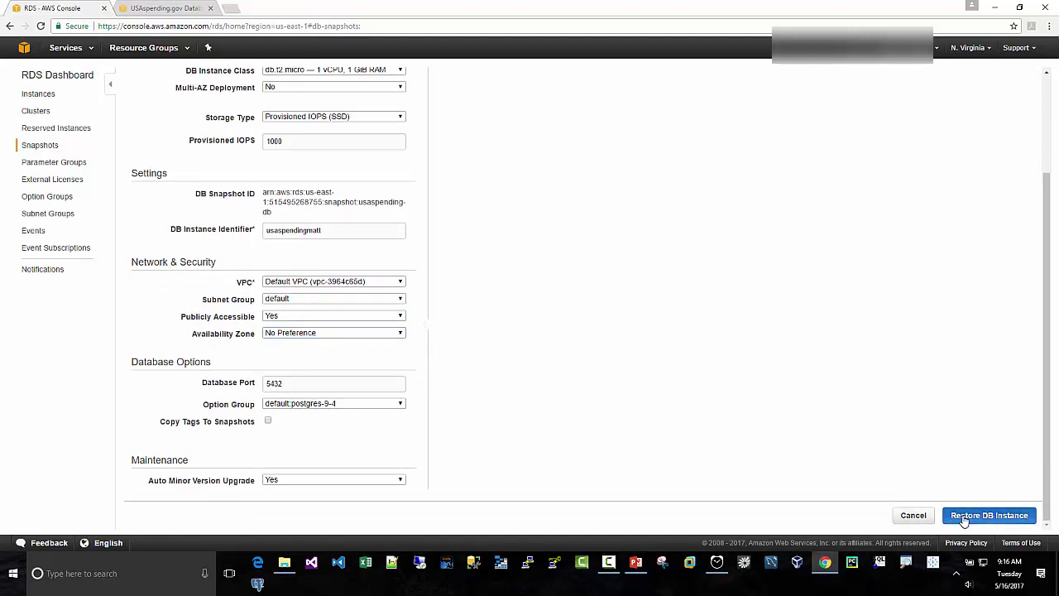
Step: Launch the Windows stopwatch and restart it from zero to time the RDS restore
click(142, 569)
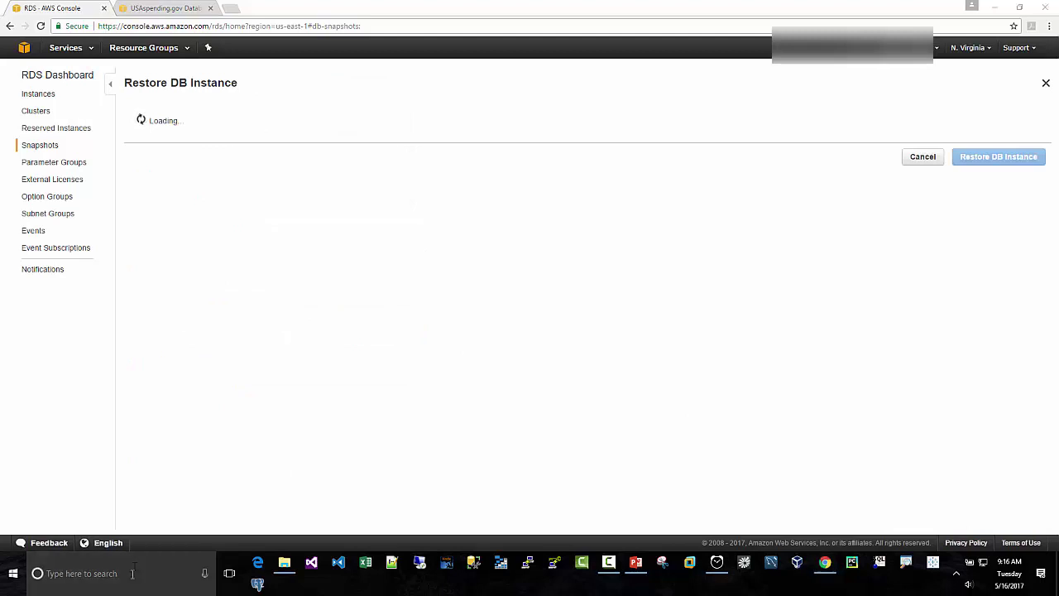
text(stopwatch)
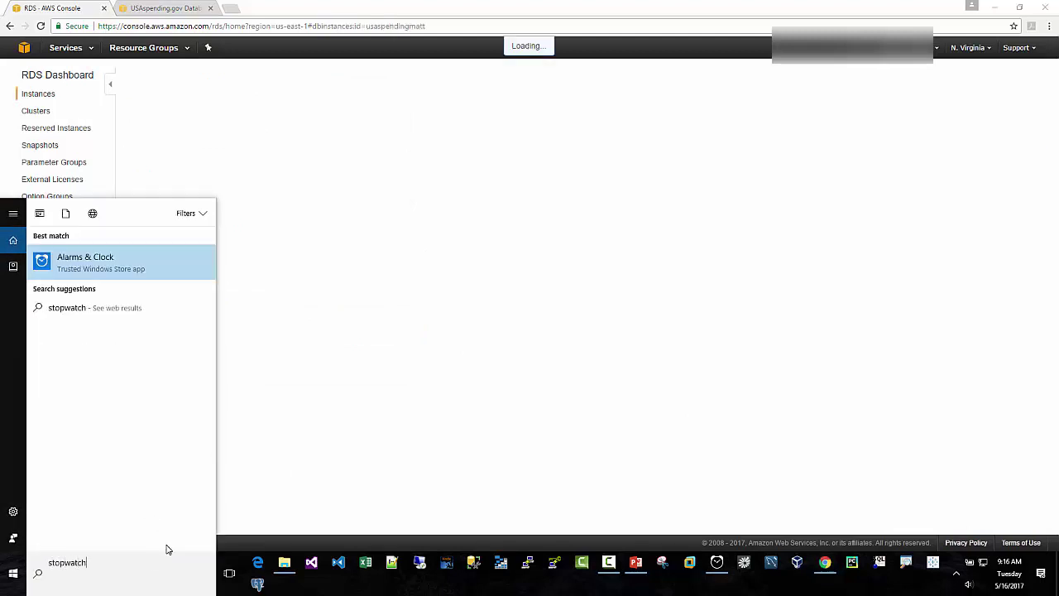
key(Return)
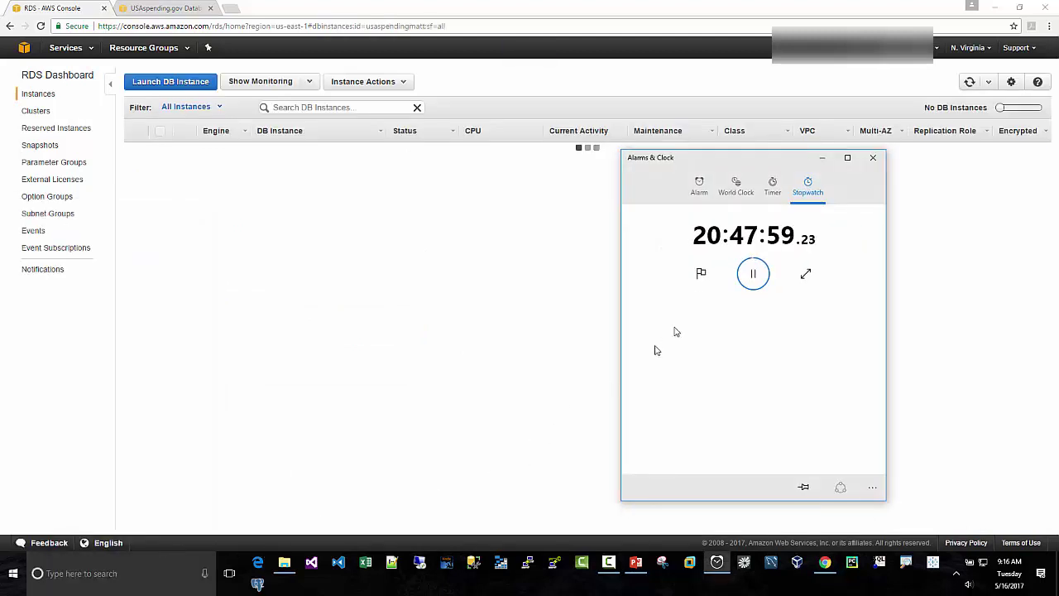
click(753, 273)
click(701, 275)
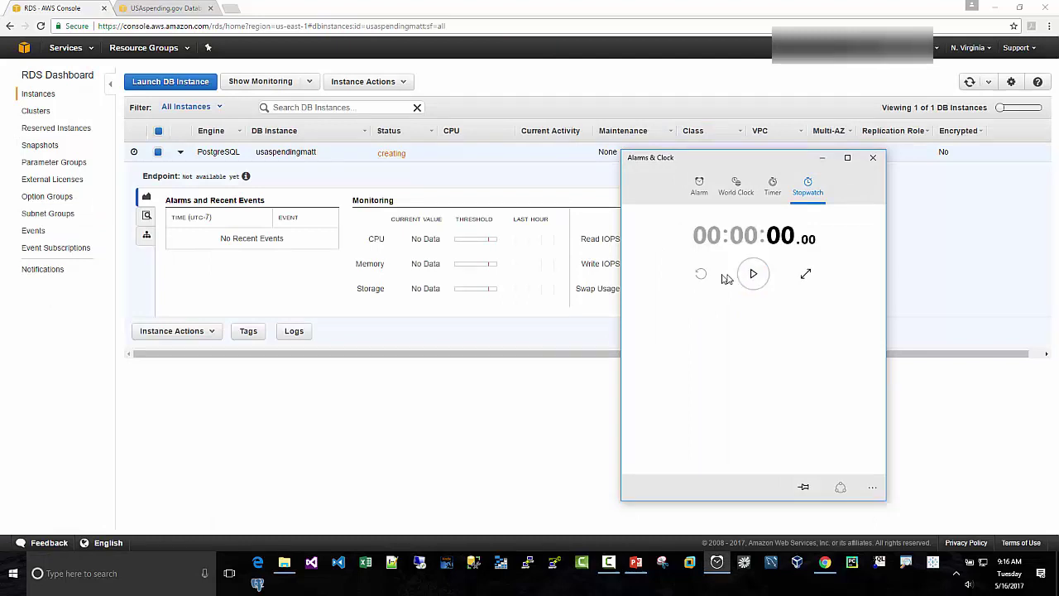
click(752, 273)
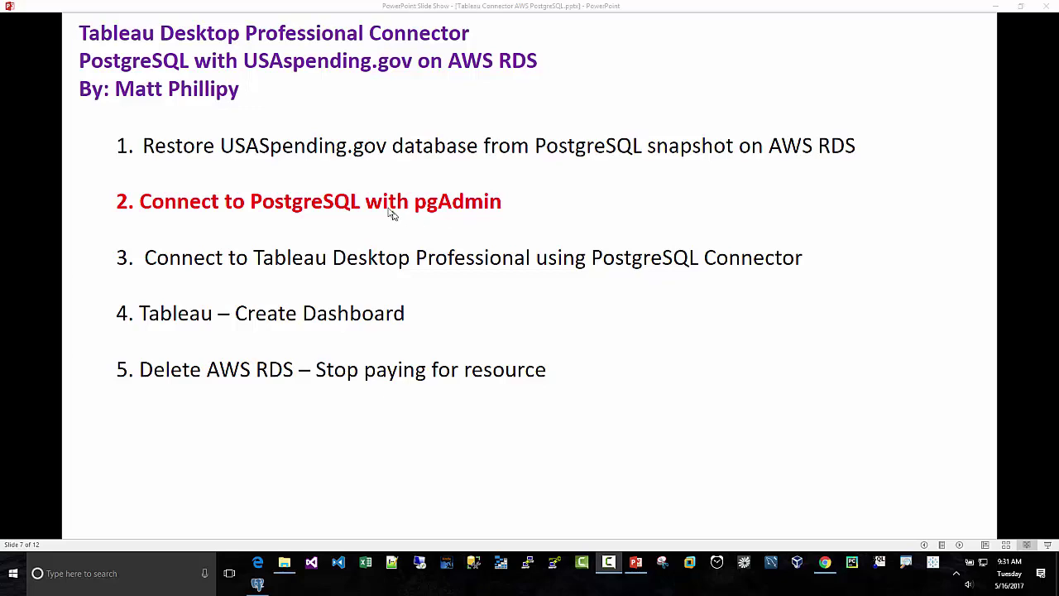
Step: Switch to the pgadmin.org page in Chrome, then launch the pgAdmin 4 desktop app
click(827, 563)
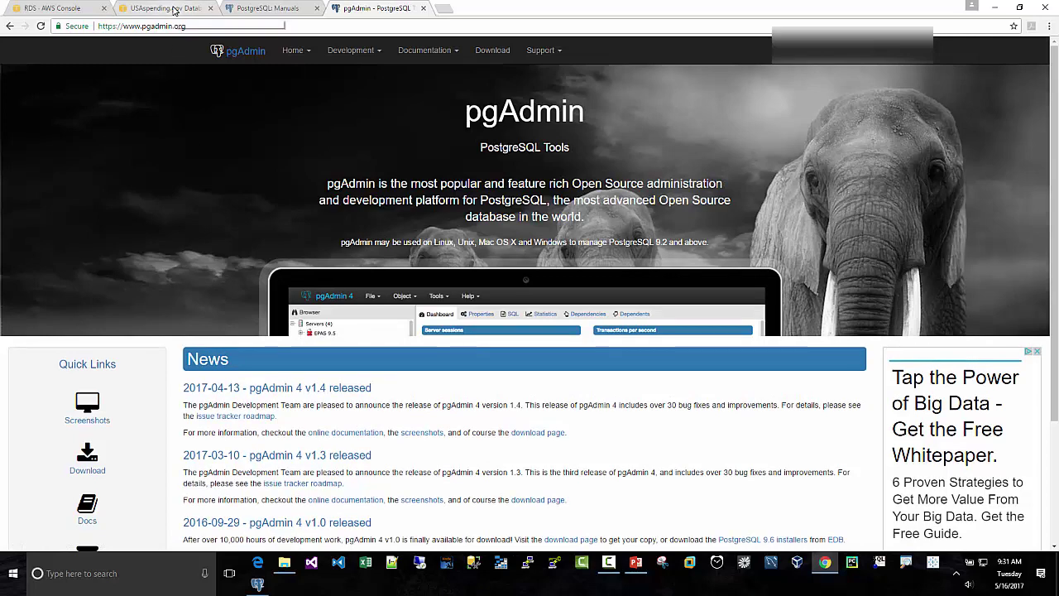
click(257, 584)
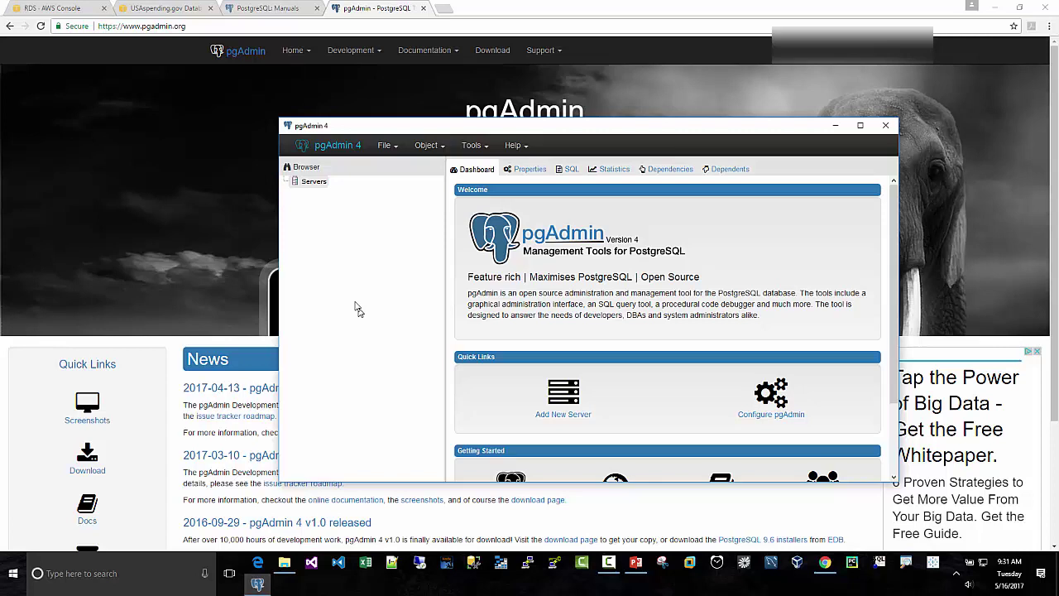
Step: Create a new pgAdmin server named USASpendingonAWS and go to its Connection host field
right_click(313, 183)
mouse_move(354, 196)
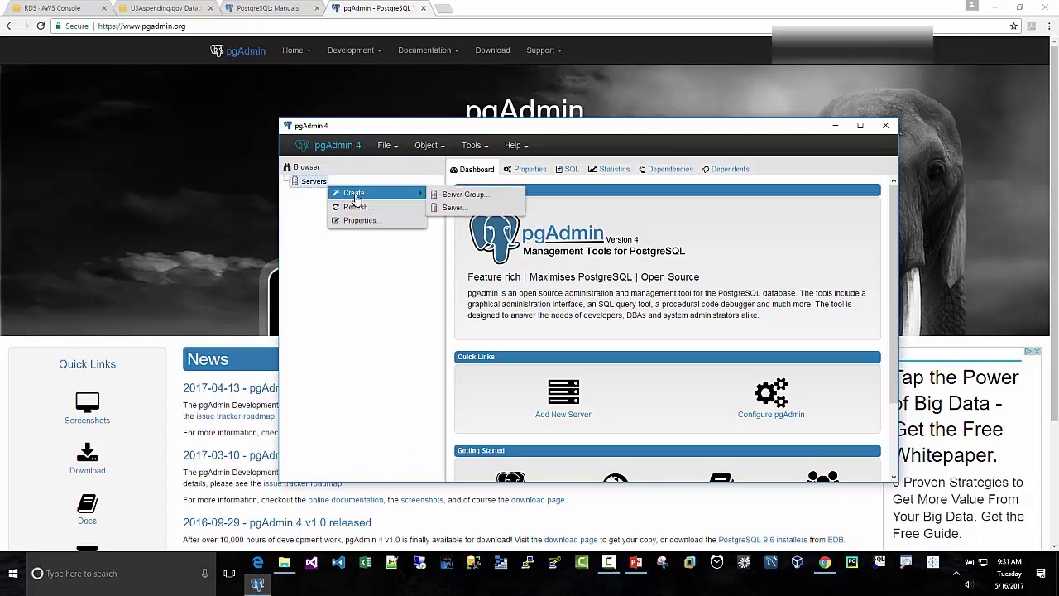
click(460, 211)
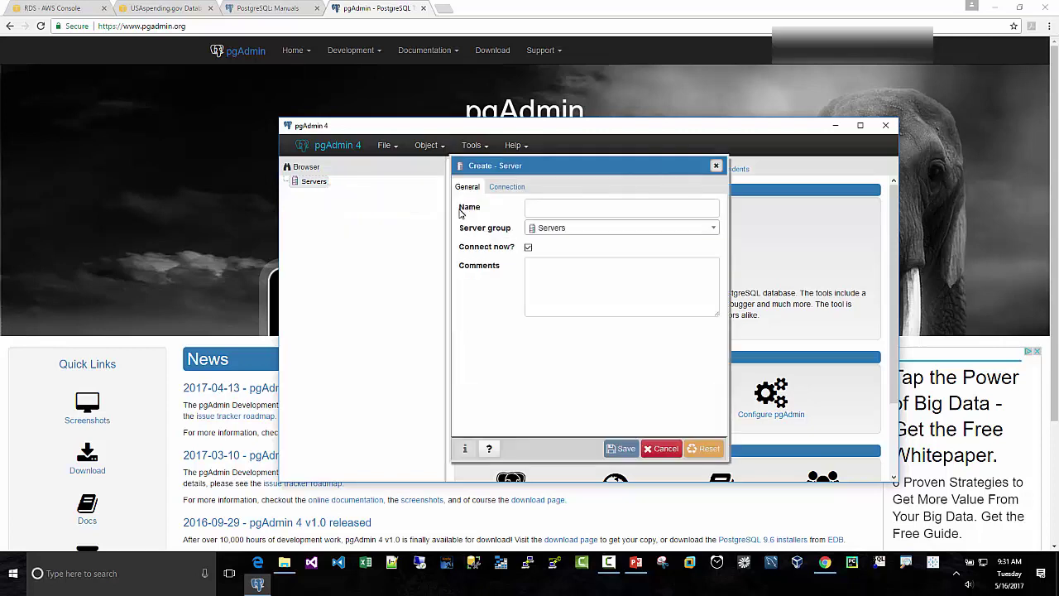
click(566, 209)
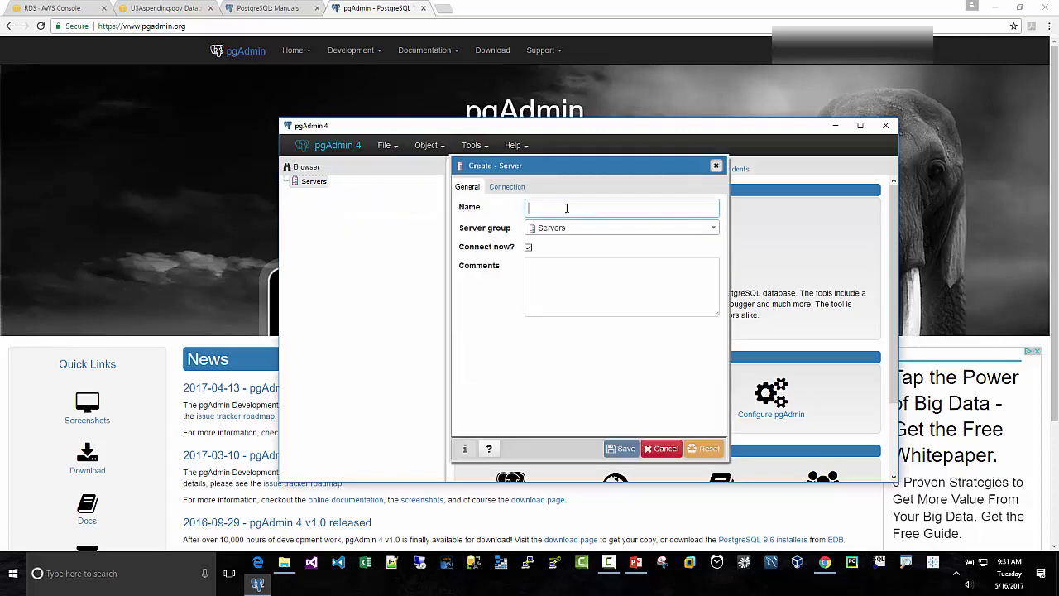
text(USASpendingonAWS)
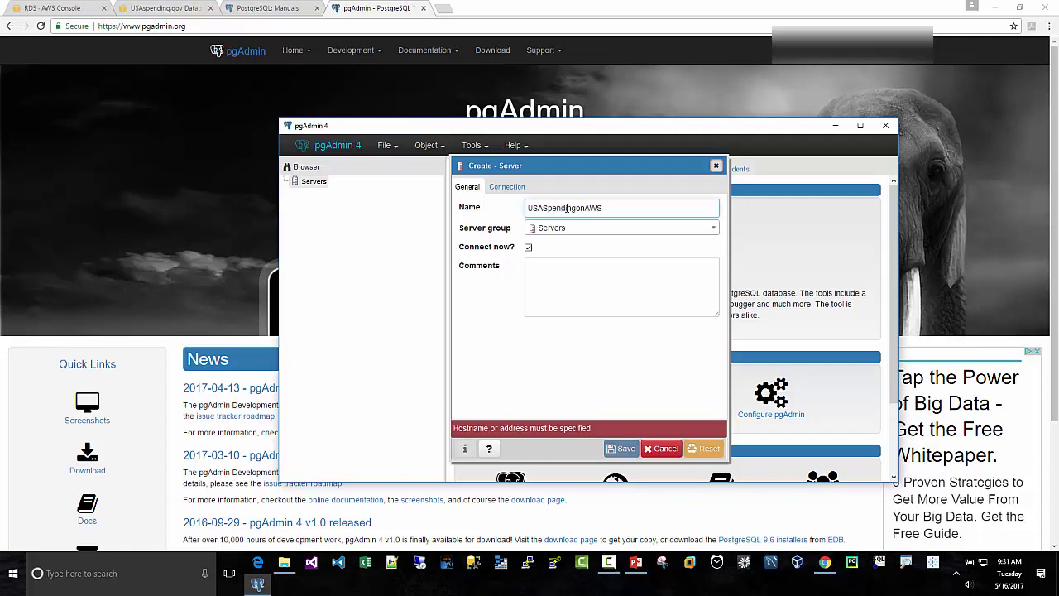
click(505, 187)
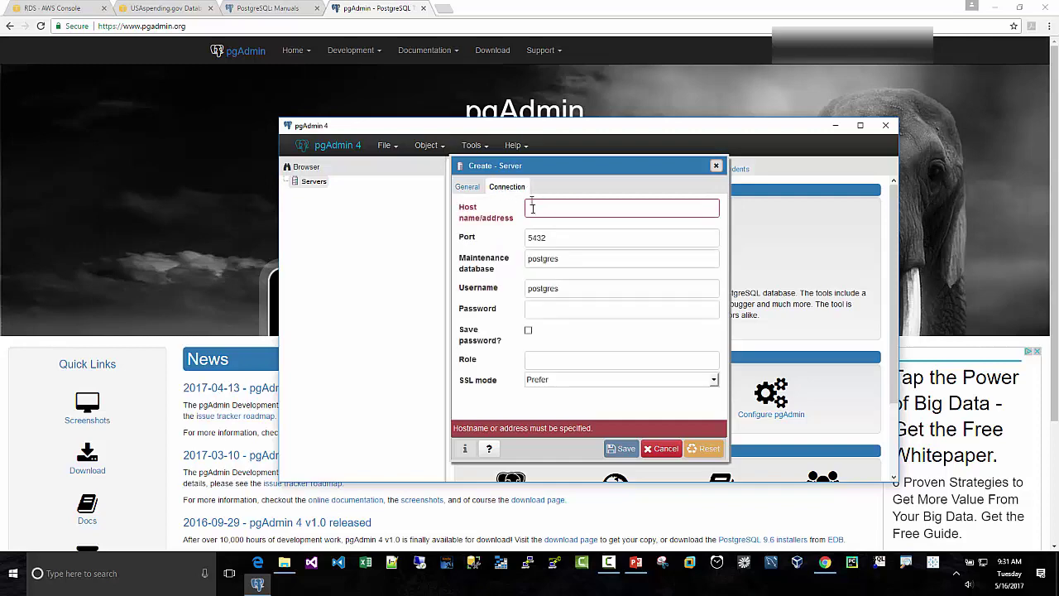
click(533, 209)
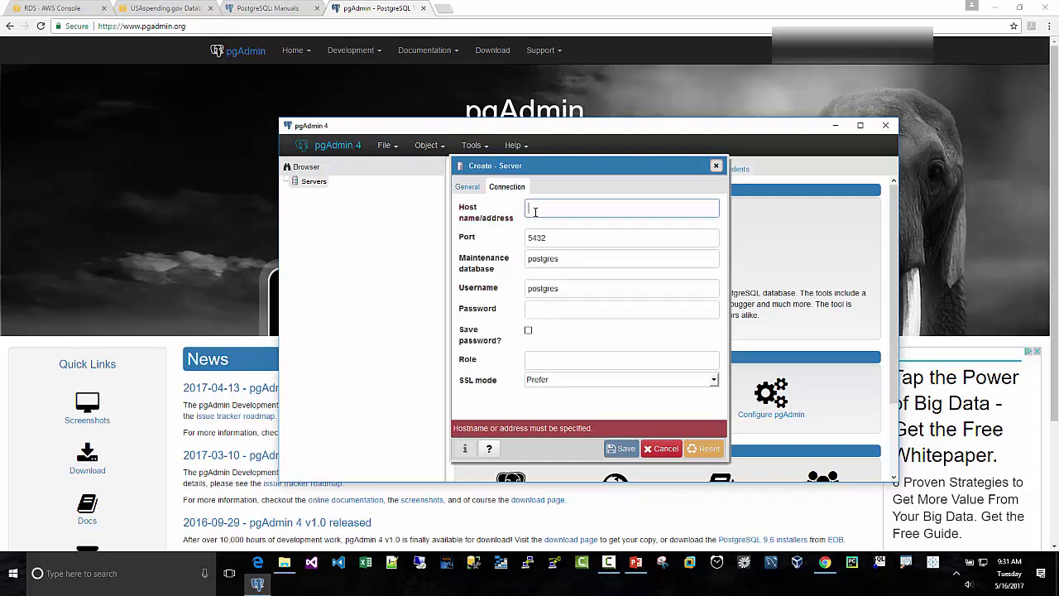
click(63, 9)
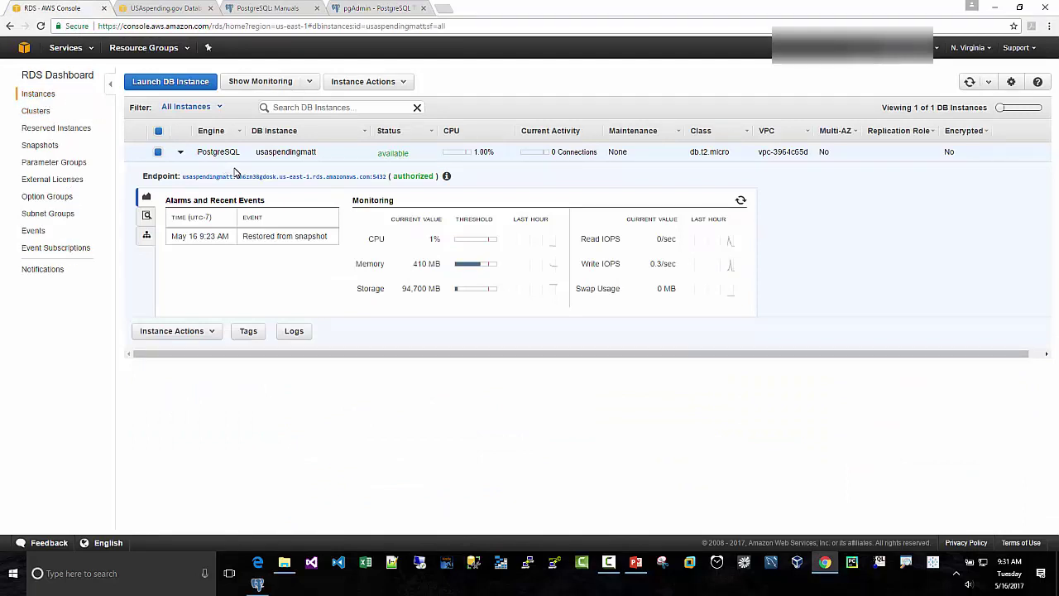
Step: Refresh the RDS instances list and copy the usaspendingmatt endpoint address
click(47, 96)
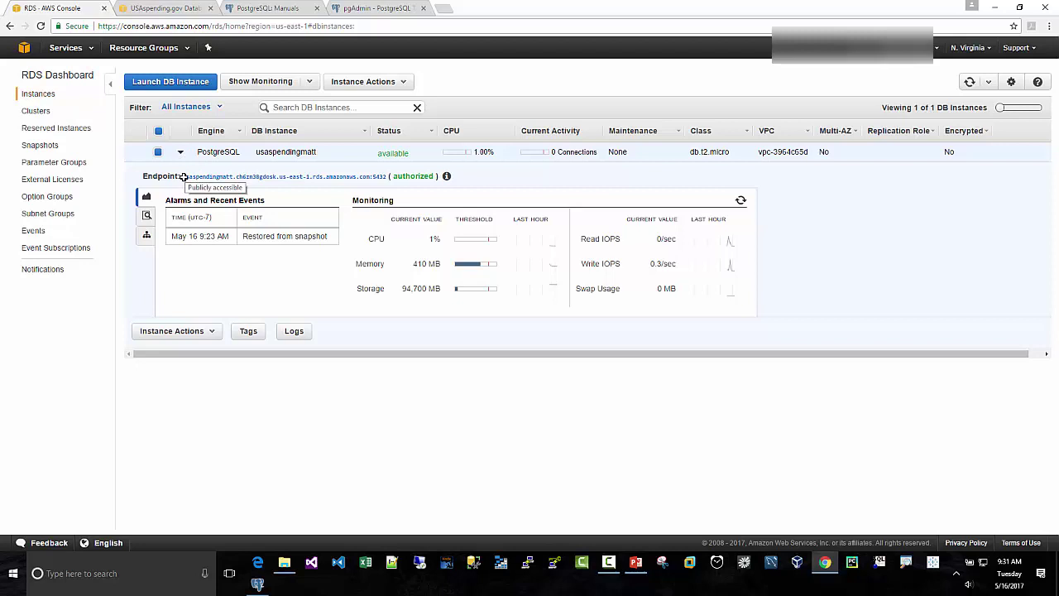
drag(184, 176, 370, 180)
right_click(363, 178)
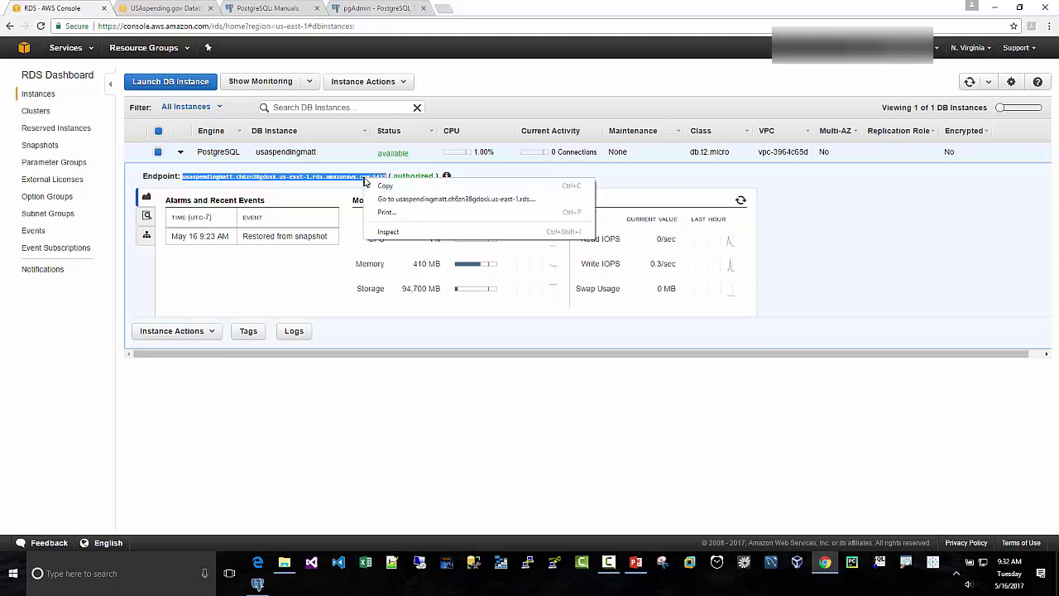
click(379, 183)
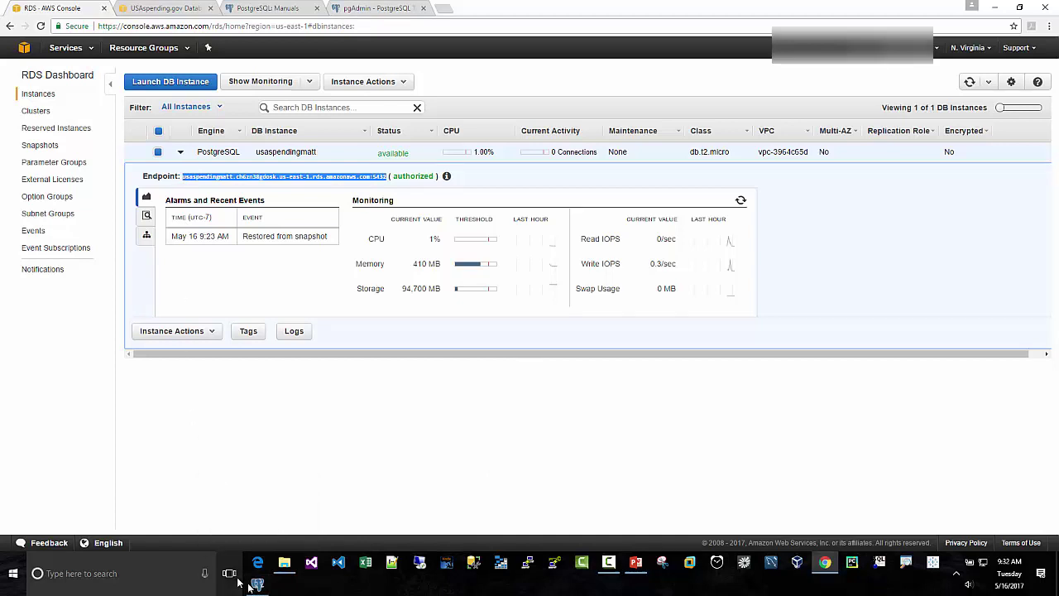
Step: Paste the RDS endpoint into pgAdmin's Host name/address field, stripping the :5432 suffix
click(257, 583)
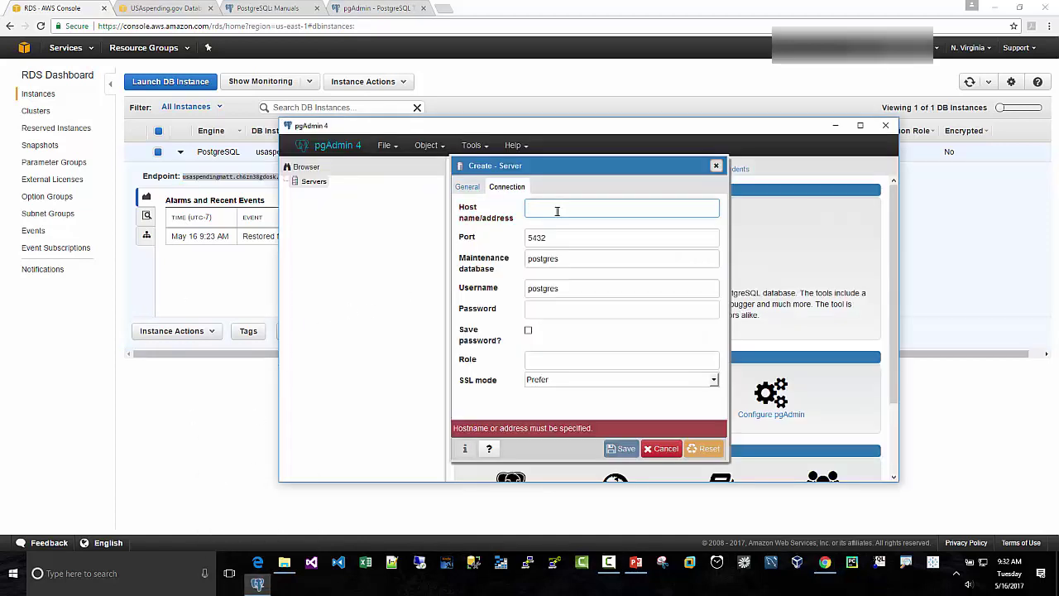
key(ctrl+v)
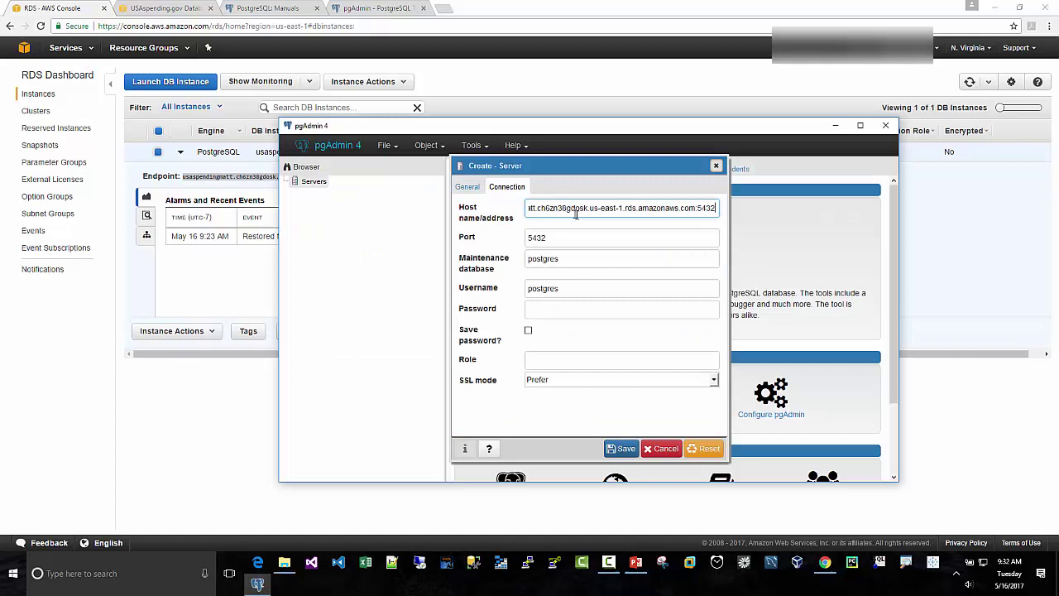
key(BackSpace)
key(BackSpace)
key(BackSpace)
key(BackSpace)
key(BackSpace)
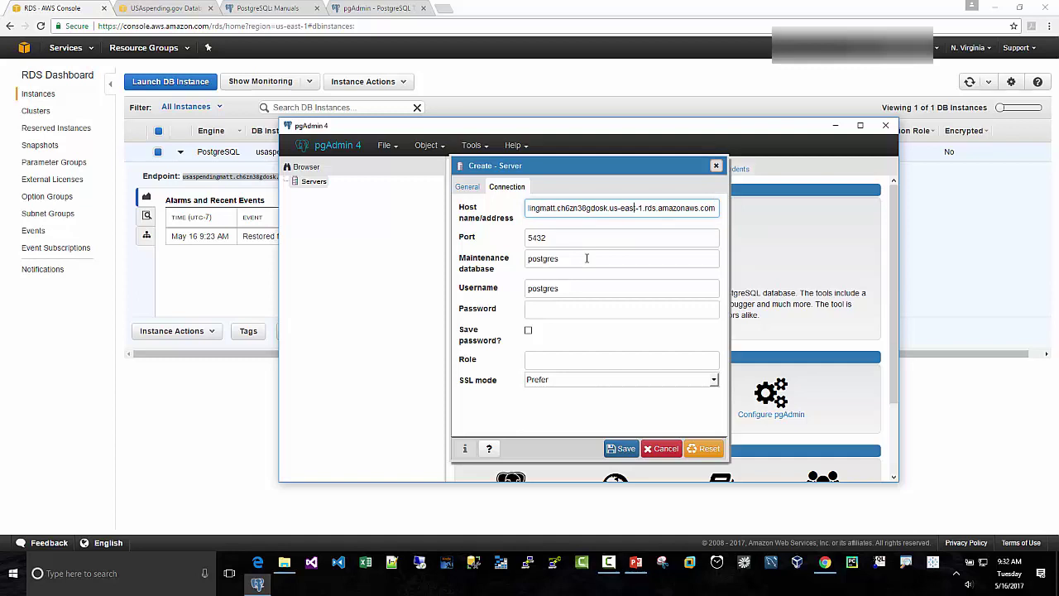
key(Left)
key(Left)
key(Left)
key(Left)
key(Left)
key(Left)
key(Left)
key(Left)
key(Left)
key(Left)
key(Left)
key(Left)
key(Left)
key(Left)
key(Left)
key(Left)
key(Left)
key(Left)
key(Left)
key(Left)
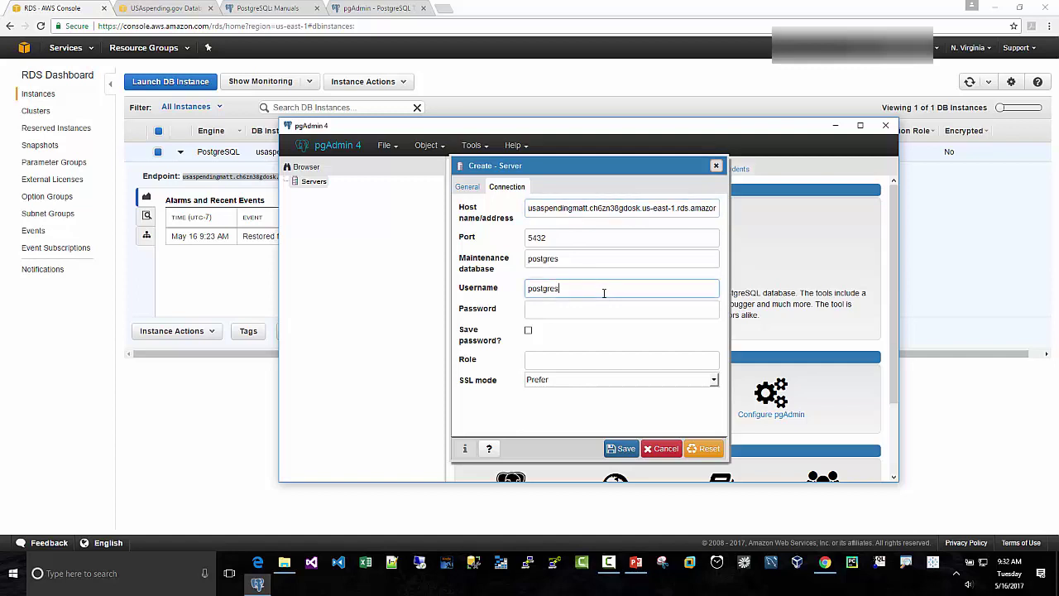
Step: Show the USAspending.gov AWS page's 'Connecting to the DB instance' section with its default credentials
click(169, 8)
scroll(503, 244, up, 5)
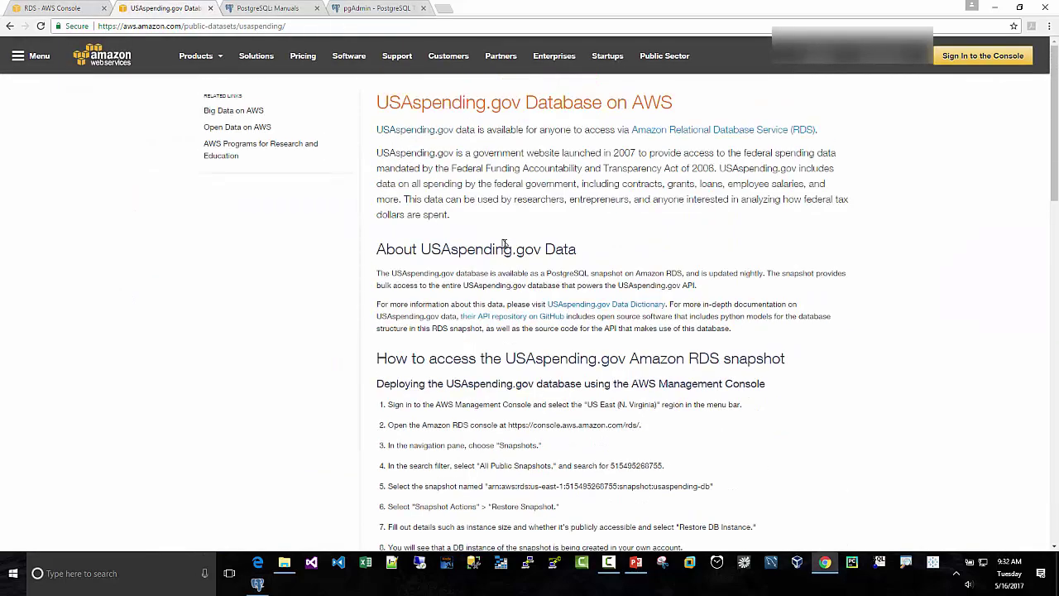
scroll(568, 125, down, 5)
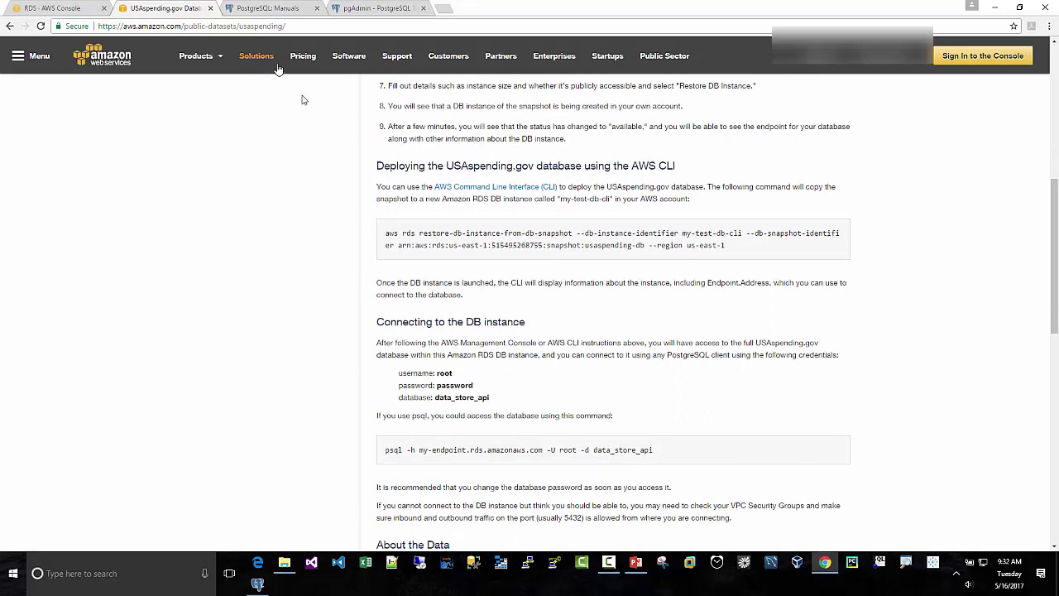
Step: Replace the username postgres with root, enter the dataset's password and tick Save password
click(258, 584)
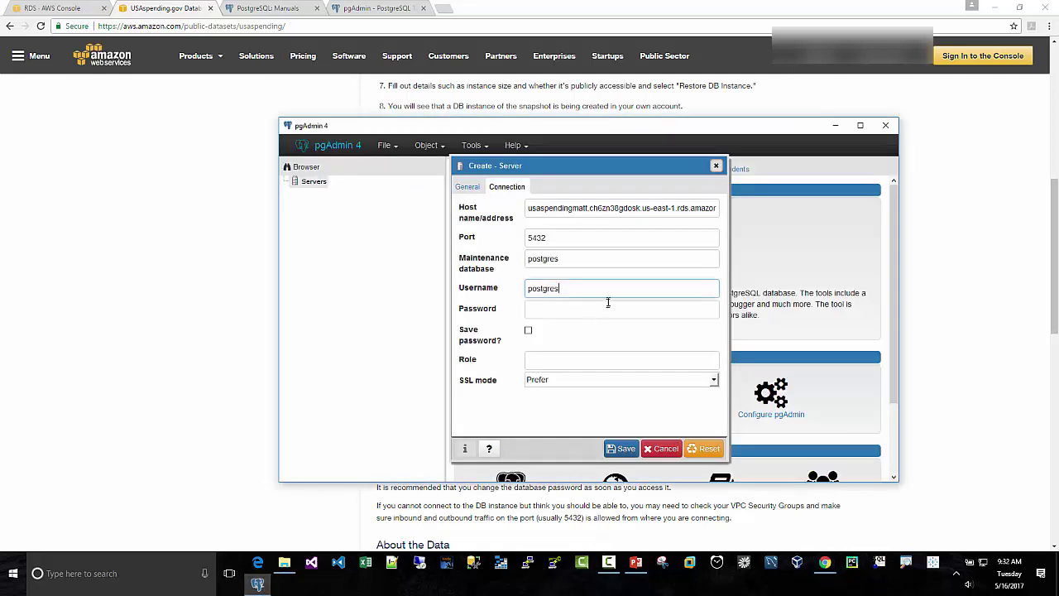
drag(583, 298, 515, 296)
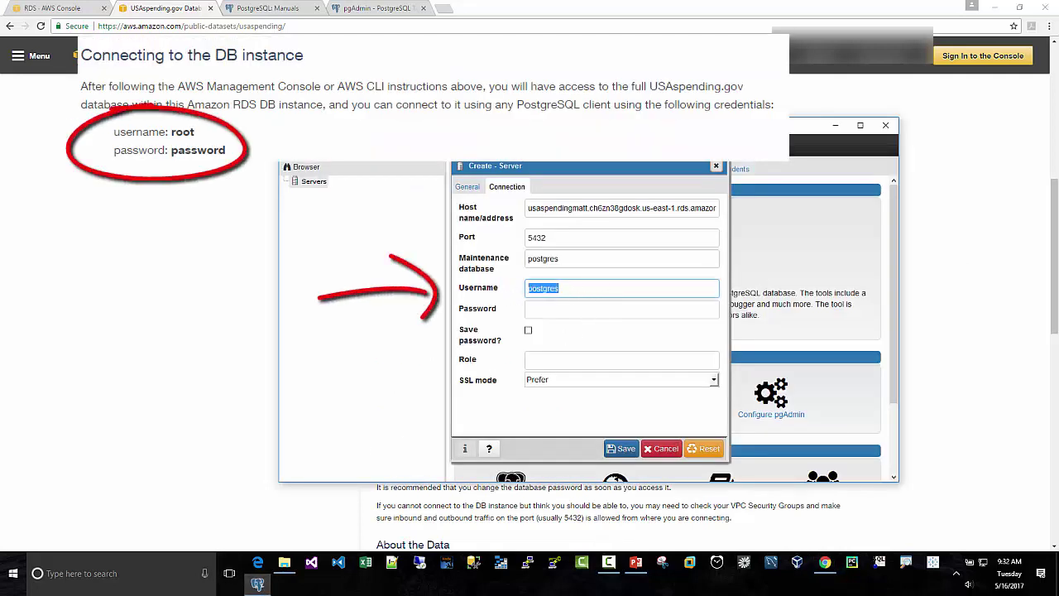
text(root)
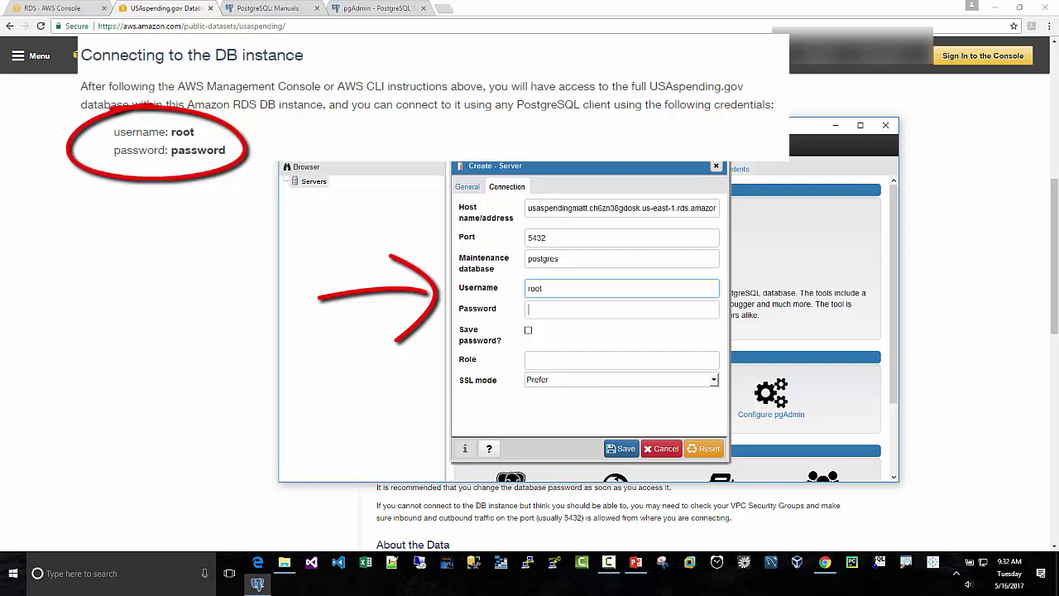
click(621, 309)
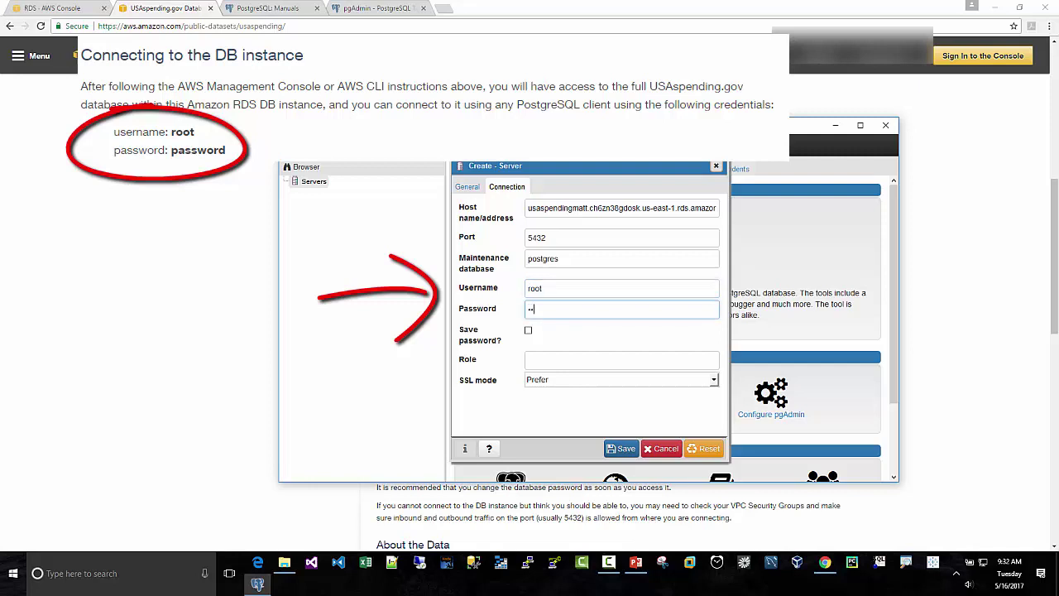
text(password)
click(528, 330)
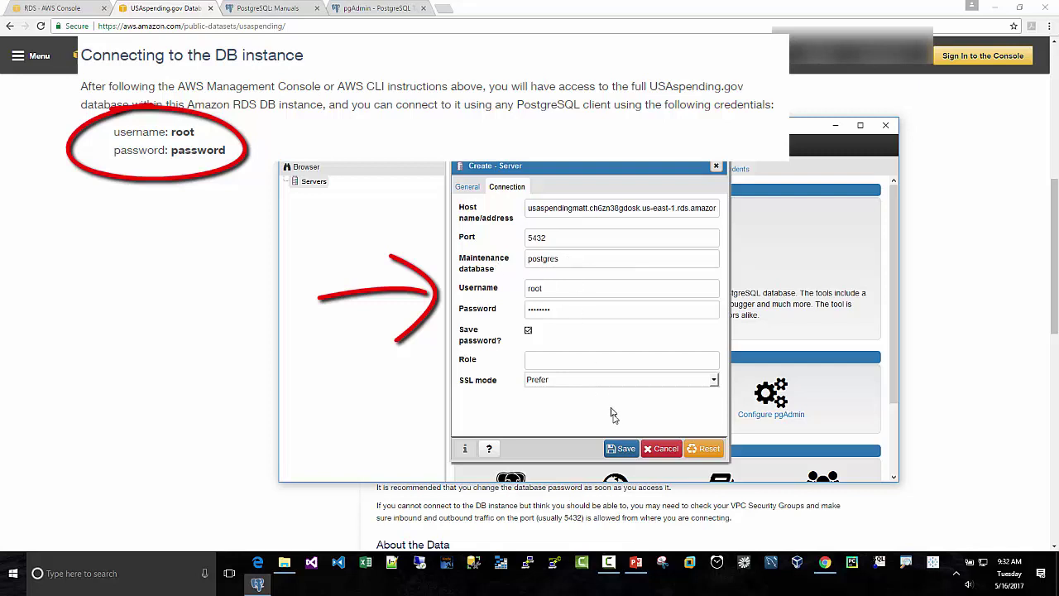
click(620, 451)
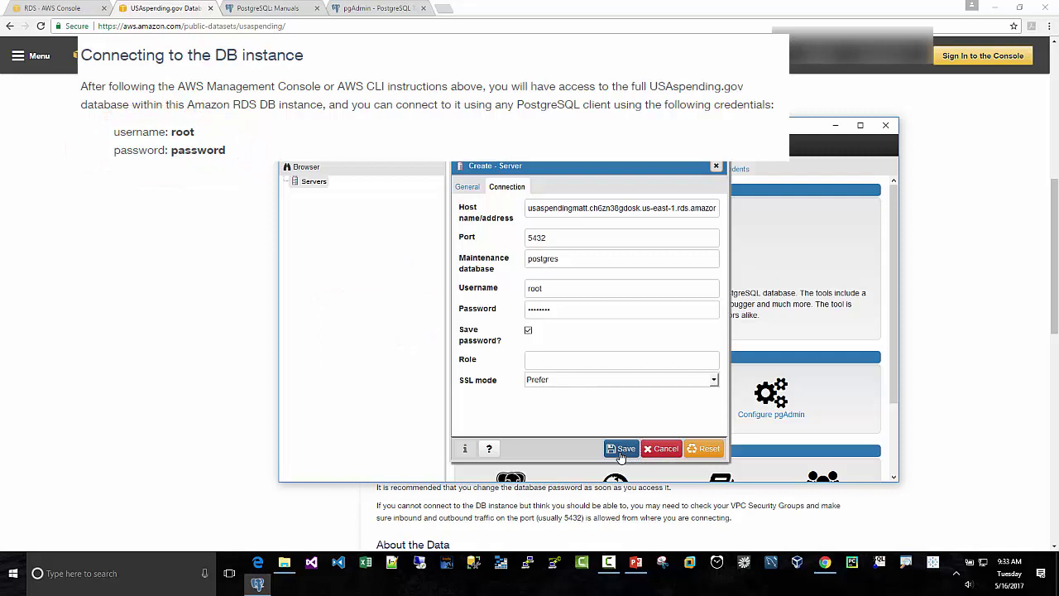
Step: Save the server connection and drop the duplicate USASpendingonAWS server entry
click(627, 451)
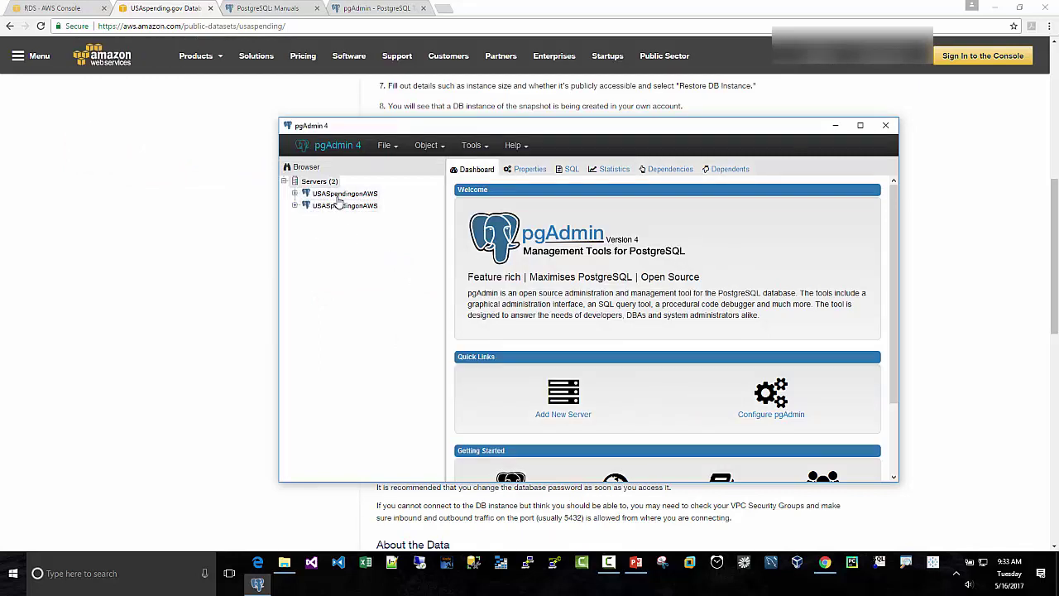
click(326, 208)
right_click(328, 210)
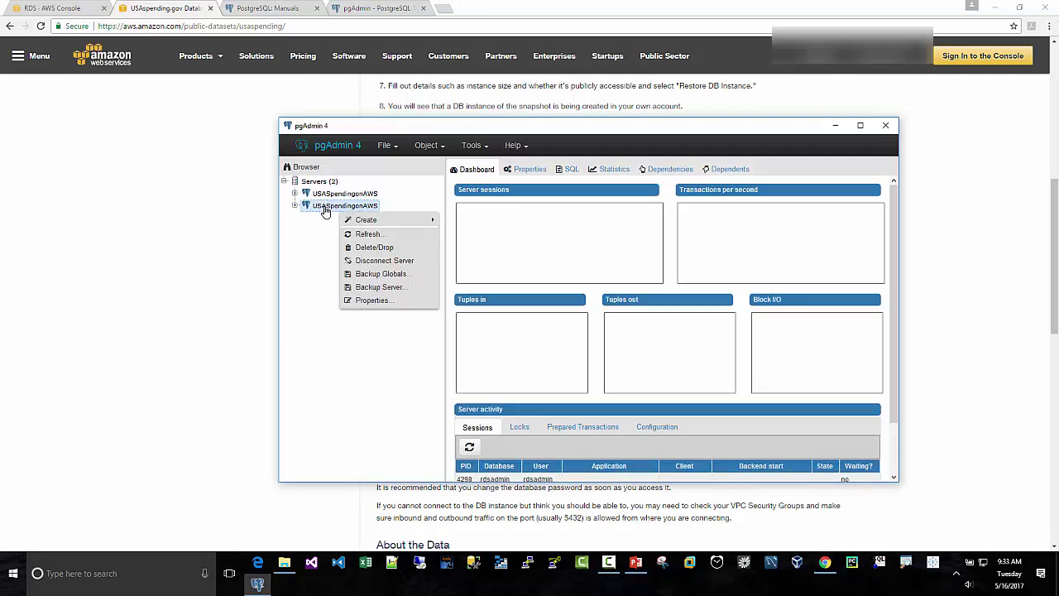
click(360, 248)
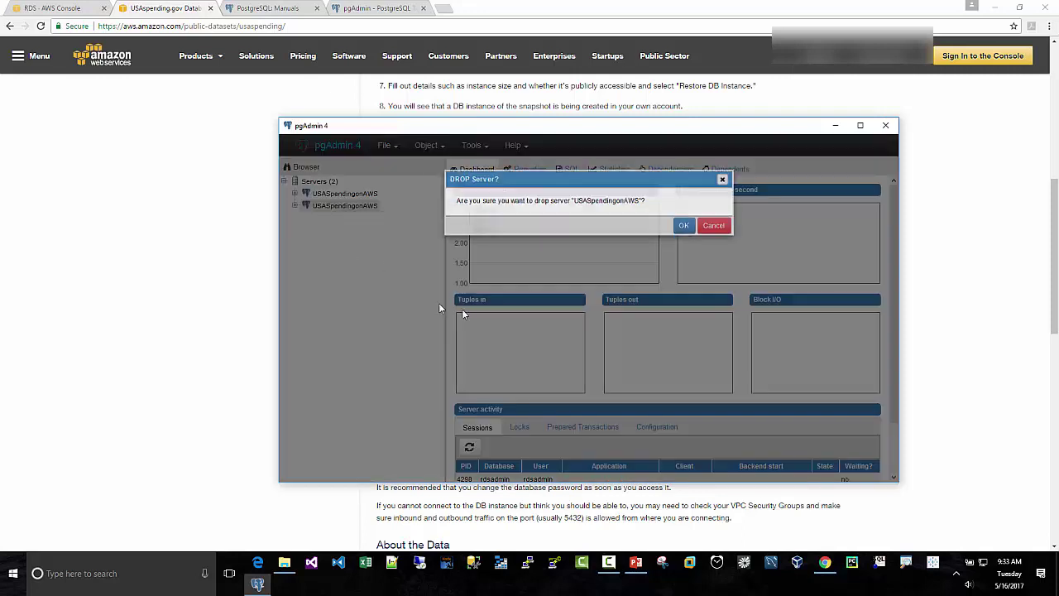
click(698, 229)
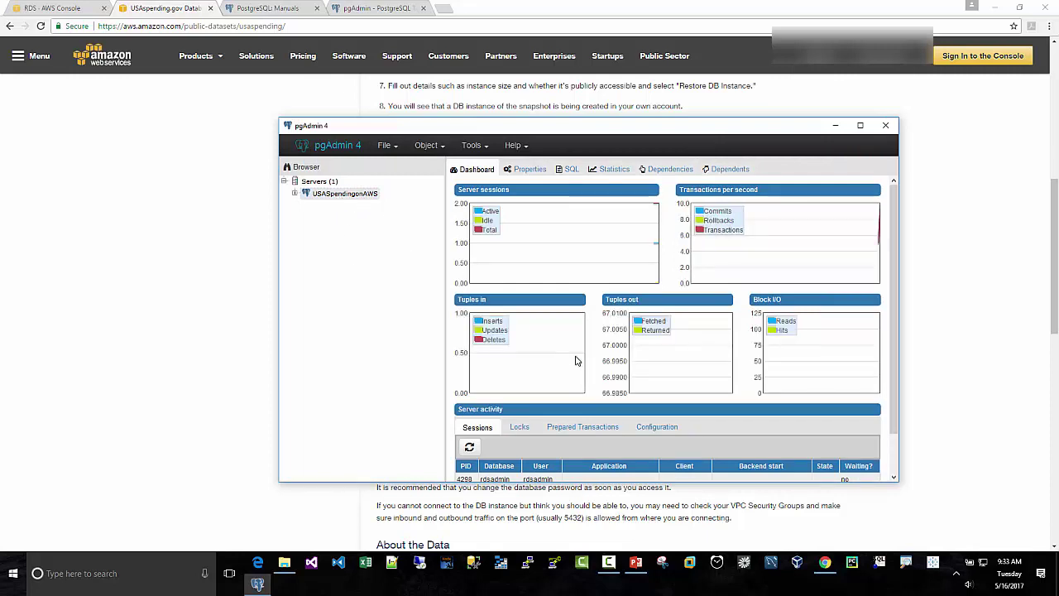
Step: Expand USASpendingonAWS > Databases and open data_store_api to show its Casts, Catalogs, Extensions and Schemas
scroll(578, 361, down, 1)
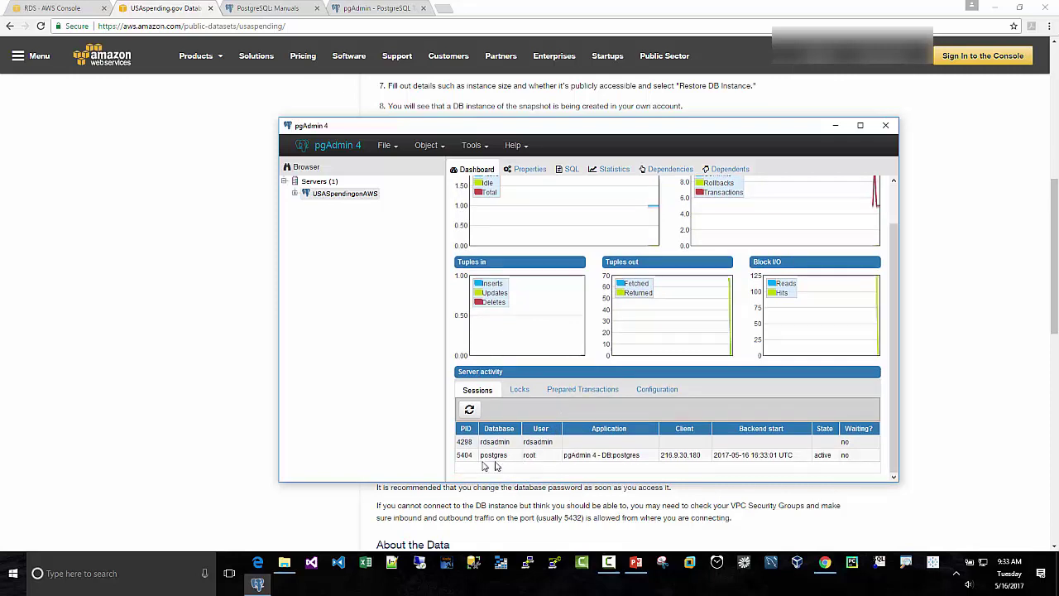
click(294, 195)
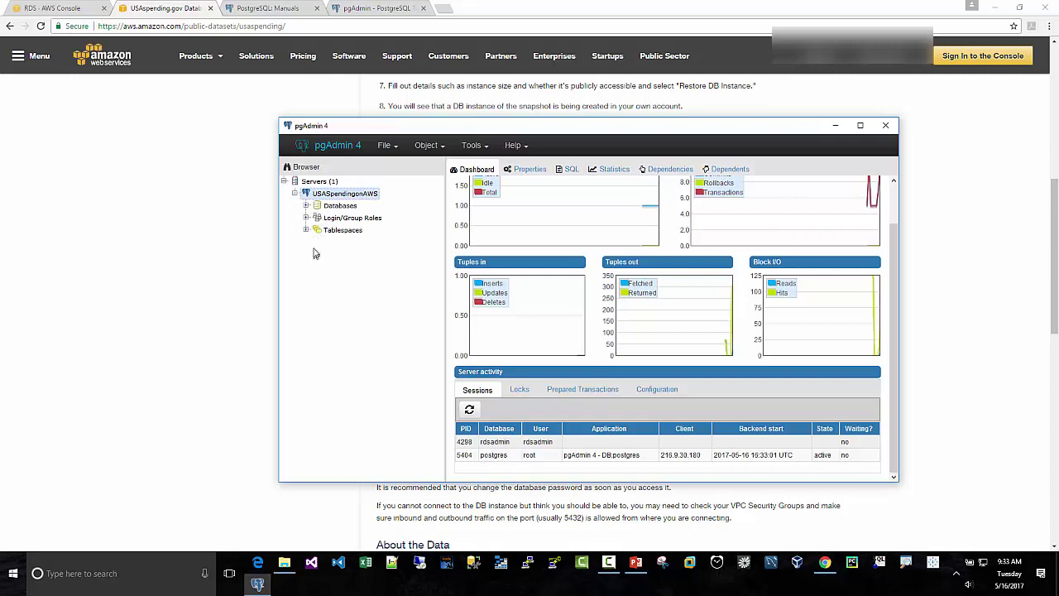
click(306, 206)
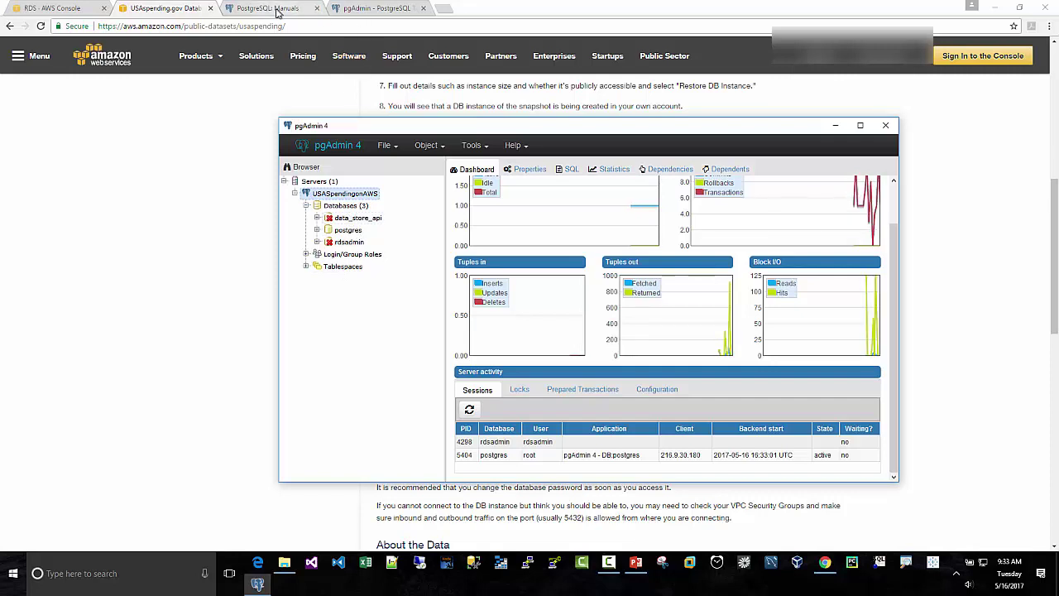
click(348, 219)
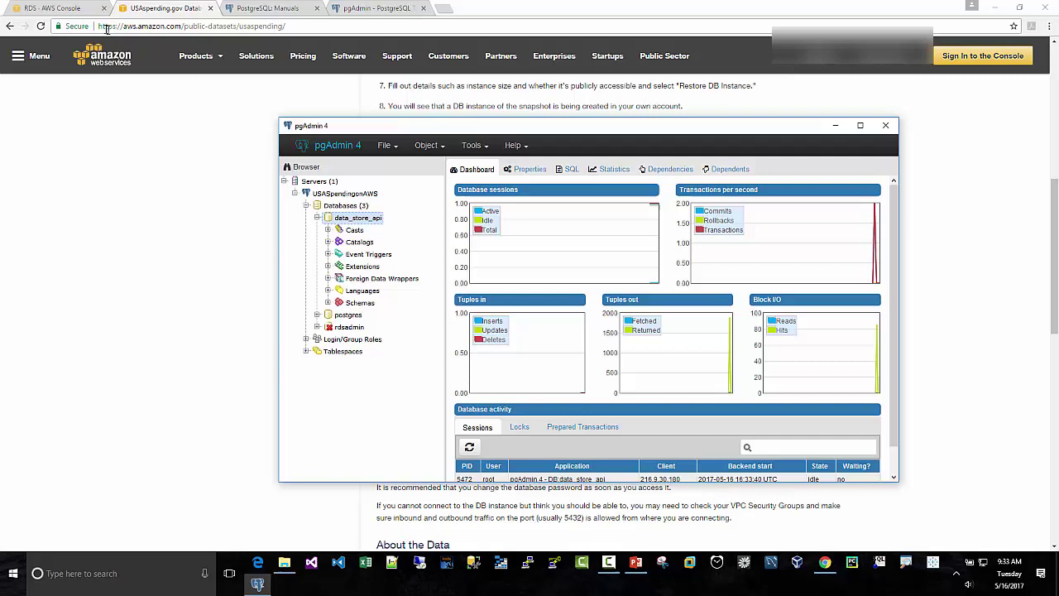
Step: Check the RDS DB instances list in Chrome, then return to pgAdmin on data_store_api
click(73, 10)
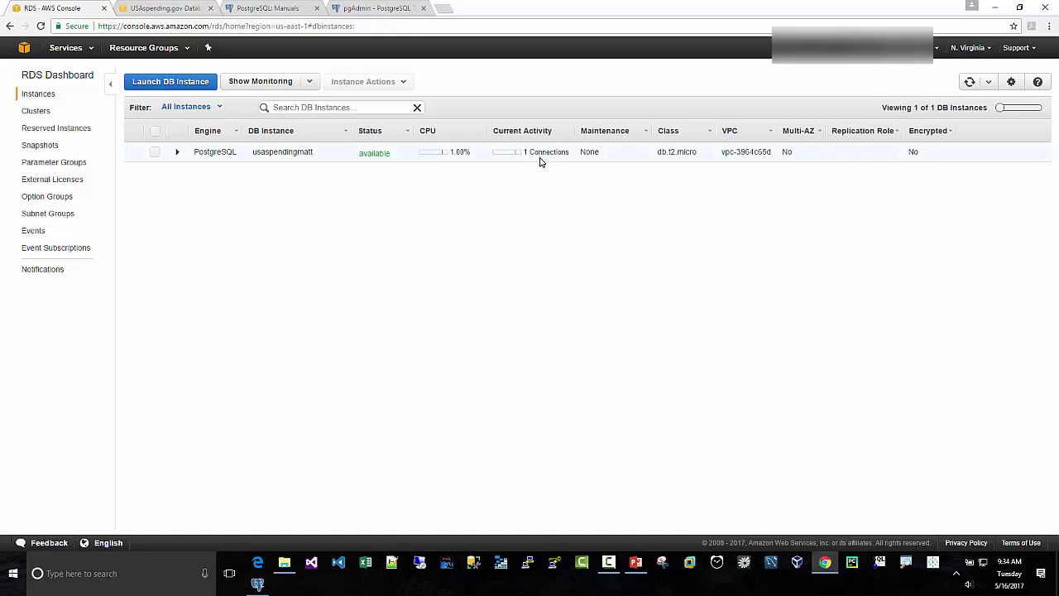
click(257, 583)
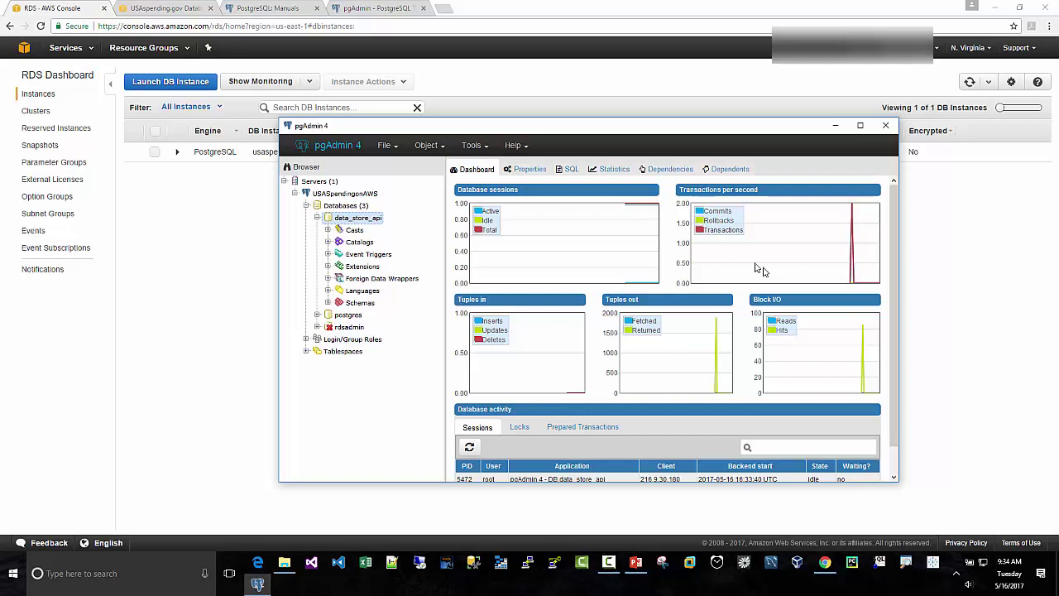
click(326, 195)
right_click(339, 199)
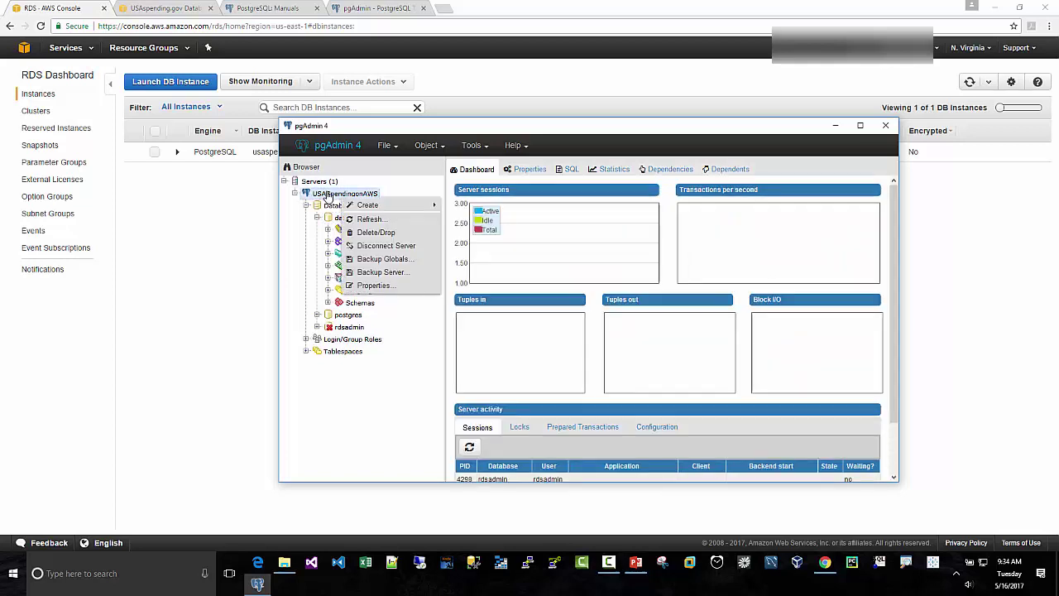
mouse_move(352, 206)
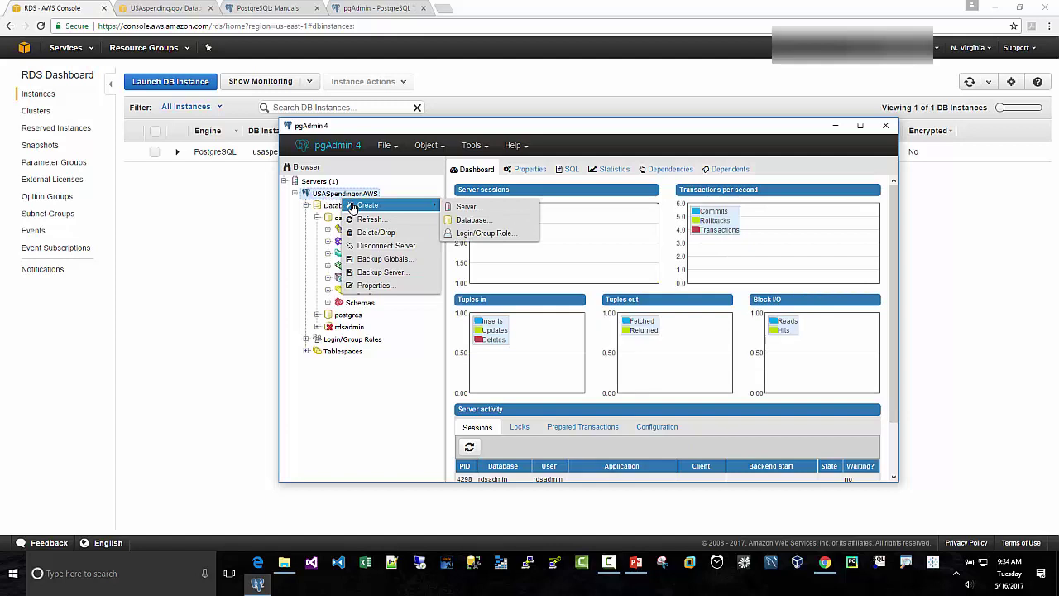
click(315, 186)
right_click(313, 183)
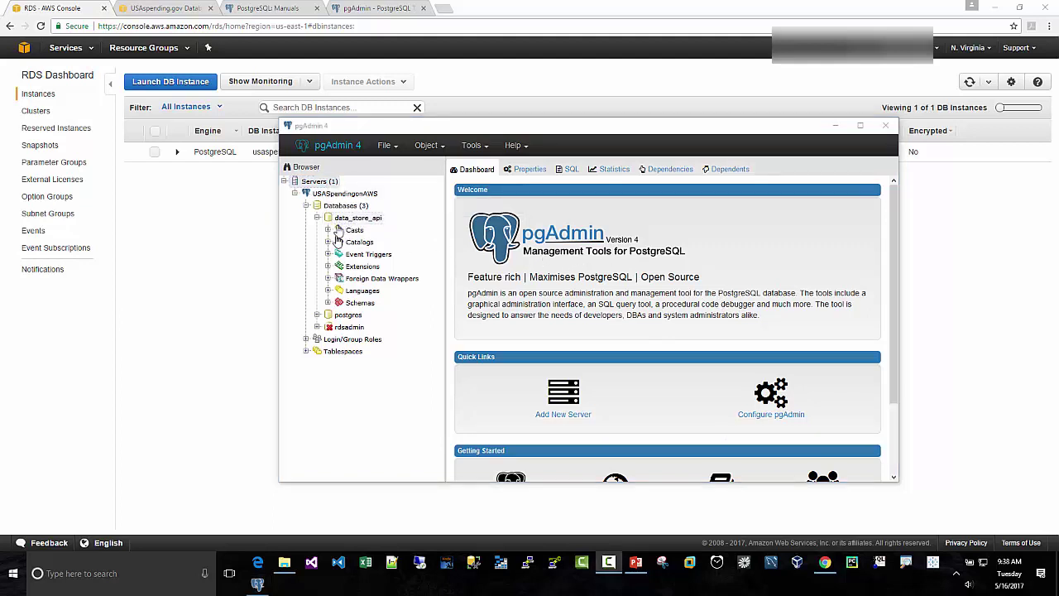
Step: Expand Schemas > public > Tables and browse the 41 tables of data_store_api
click(328, 303)
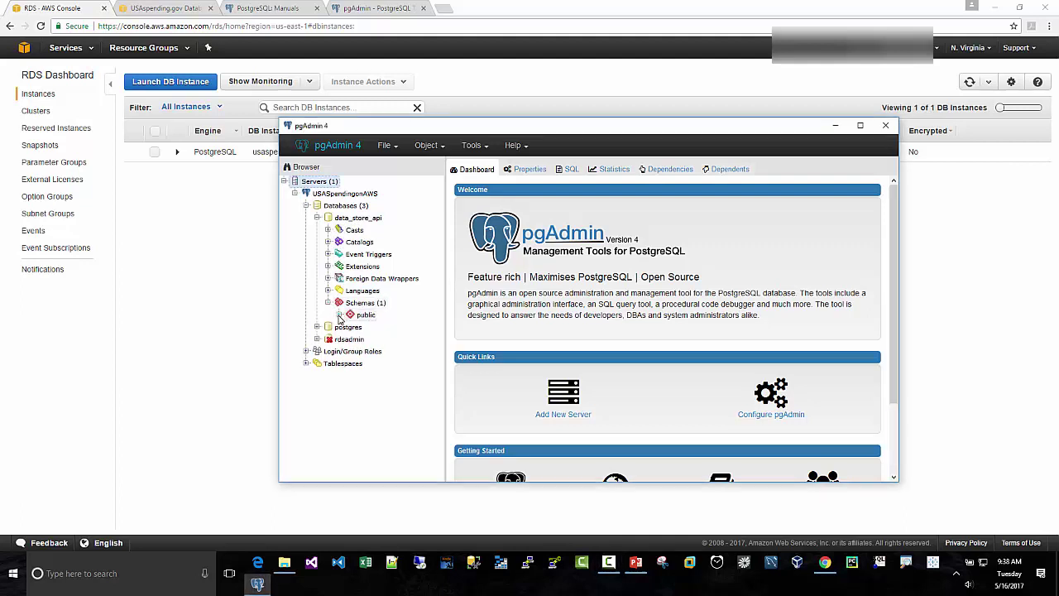
click(338, 316)
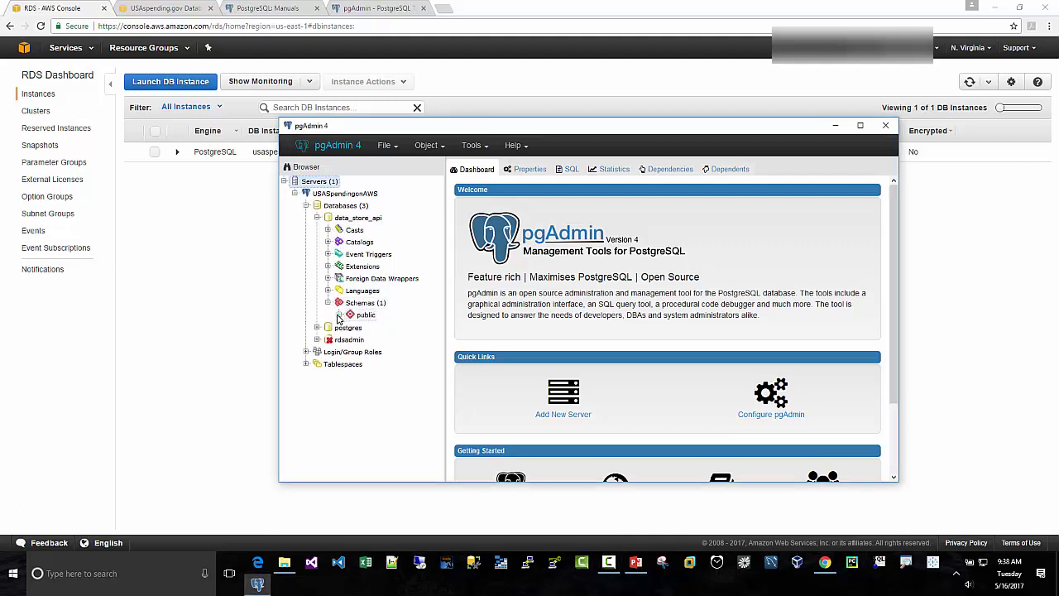
scroll(311, 332, down, 1)
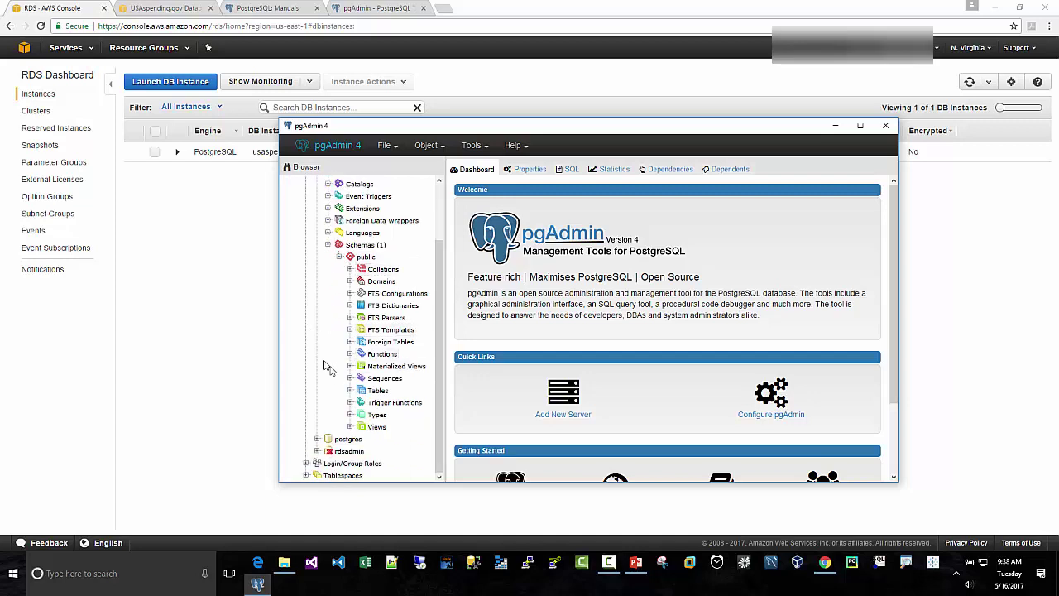
click(351, 391)
scroll(320, 381, down, 2)
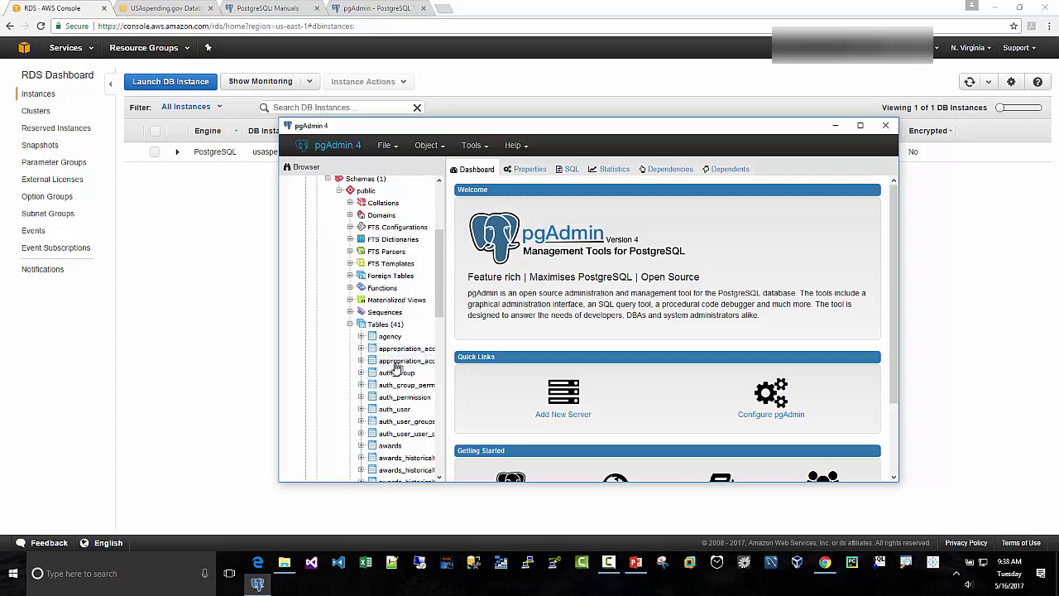
scroll(395, 324, up, 1)
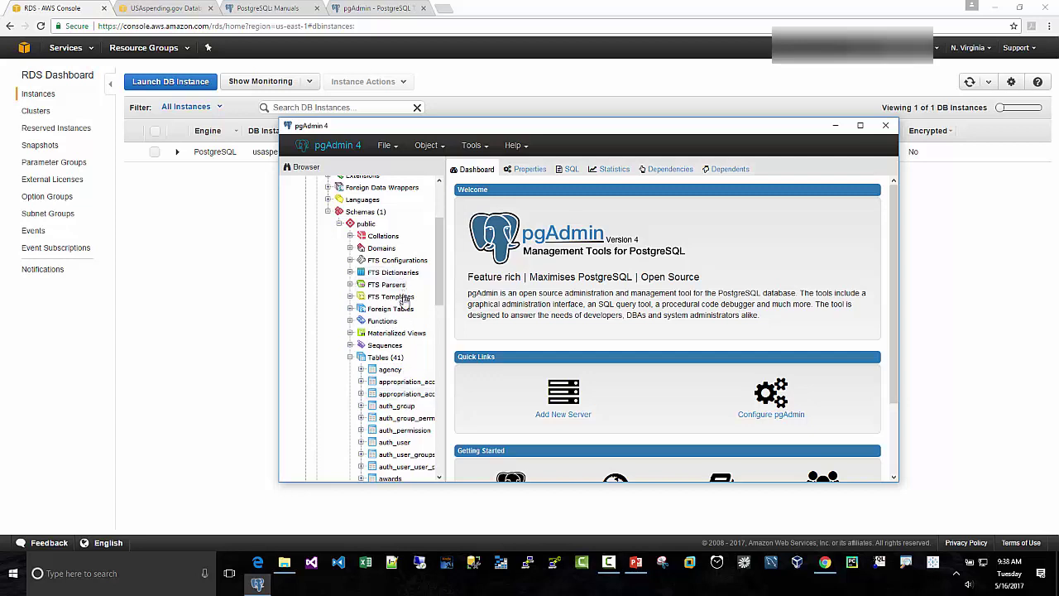
scroll(406, 304, up, 3)
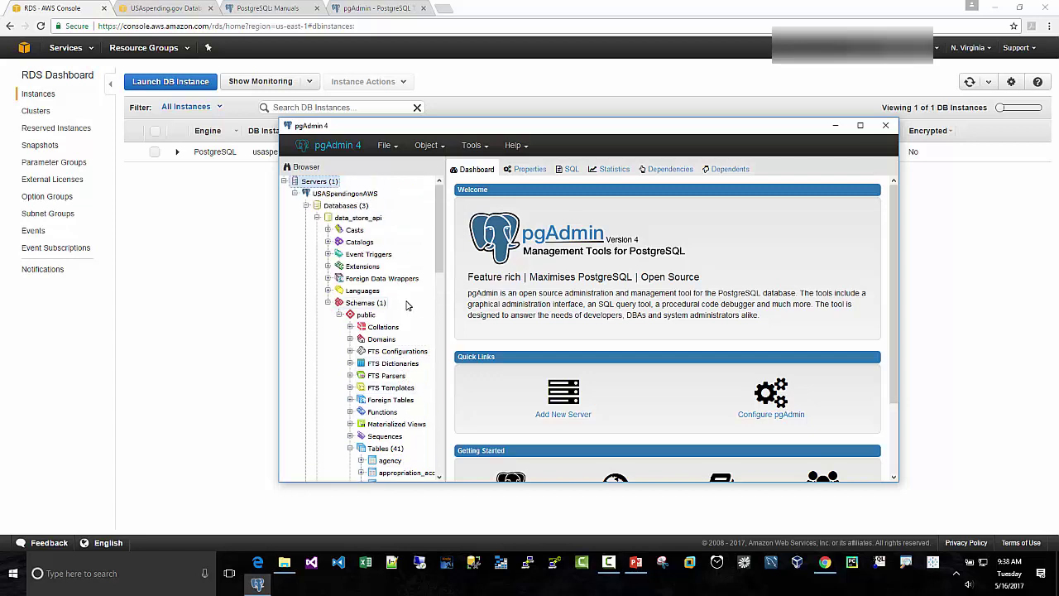
Step: Select data_store_api and open a Query Tool editor on it from the Tools menu
click(487, 149)
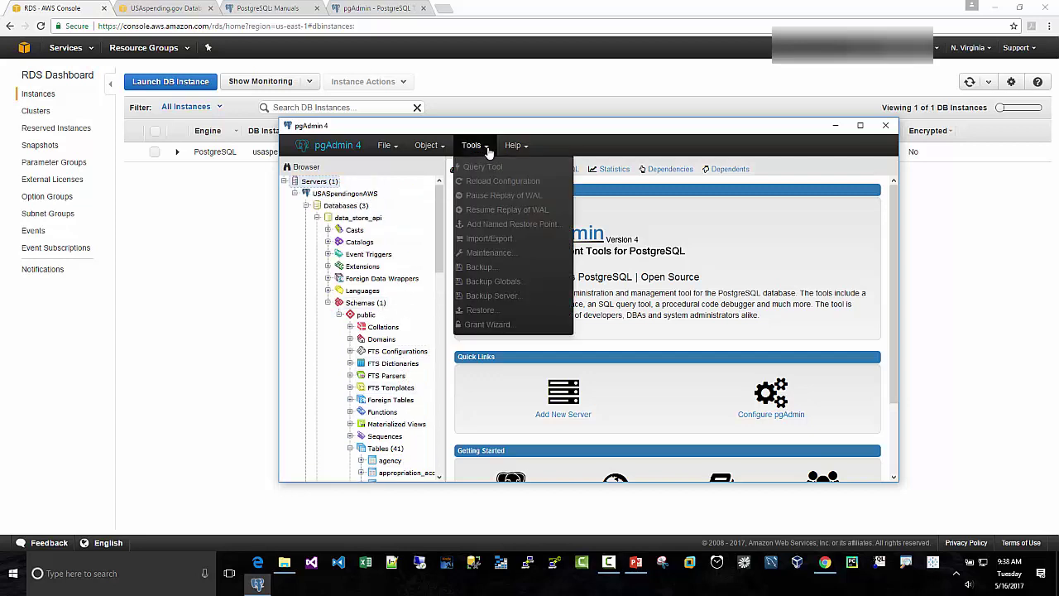
click(368, 305)
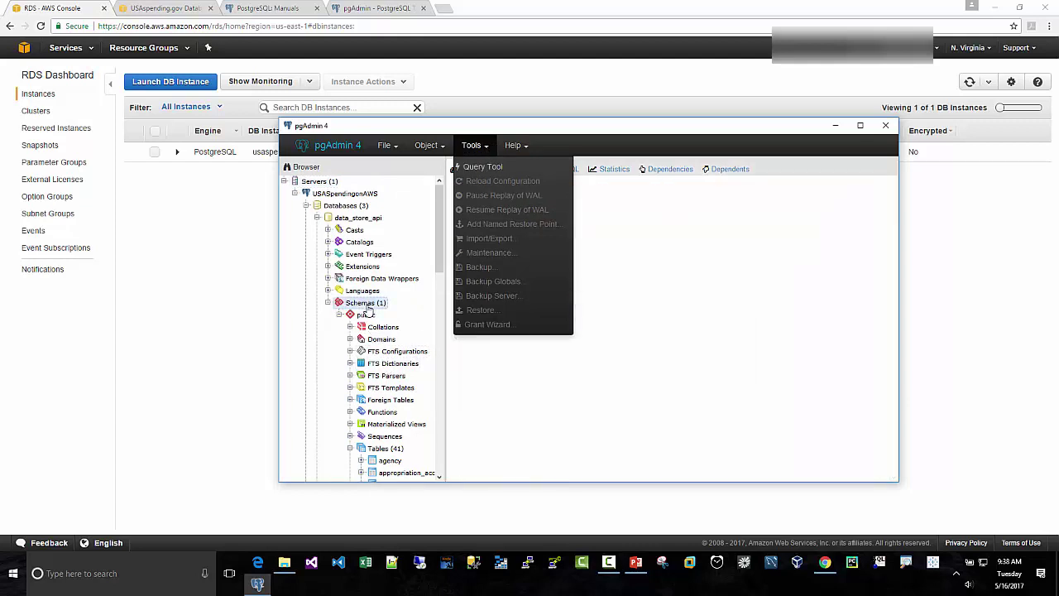
click(363, 218)
click(478, 150)
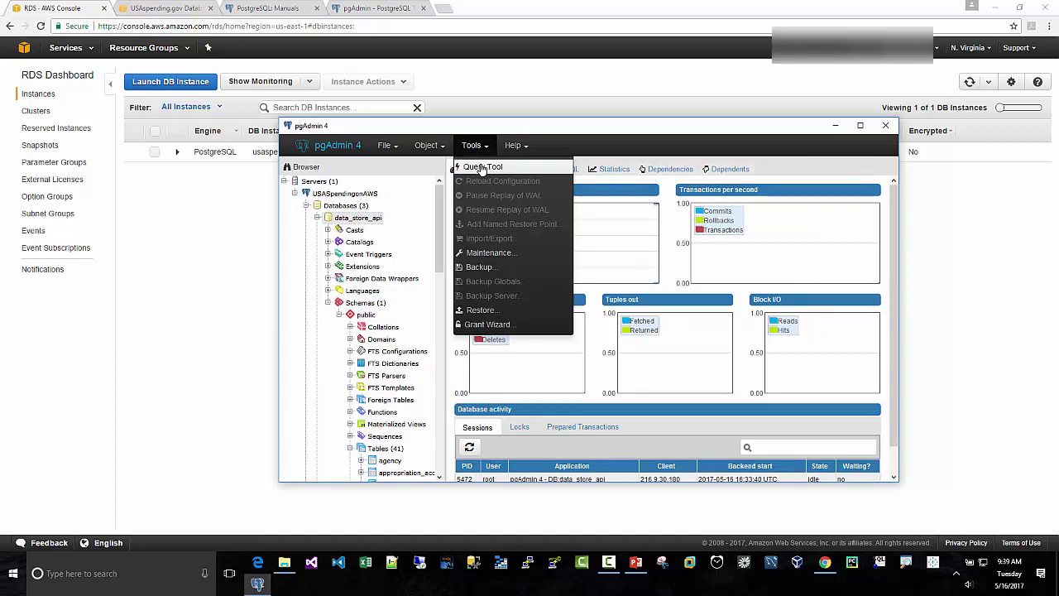
click(482, 167)
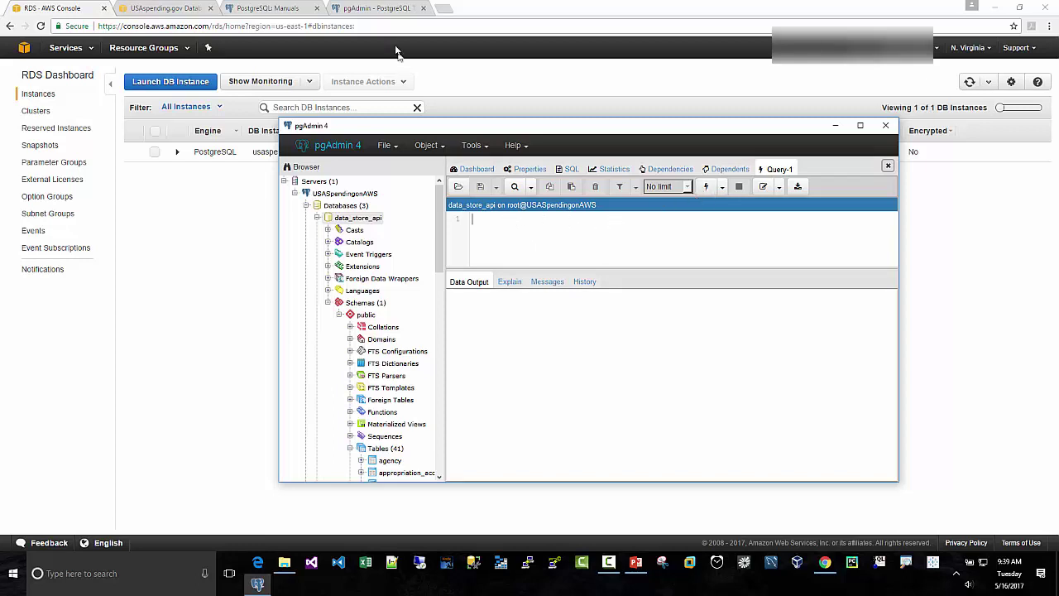
Step: View the PostgreSQL 9.6.3 documentation PDF, then return to the pgAdmin query editor
click(289, 9)
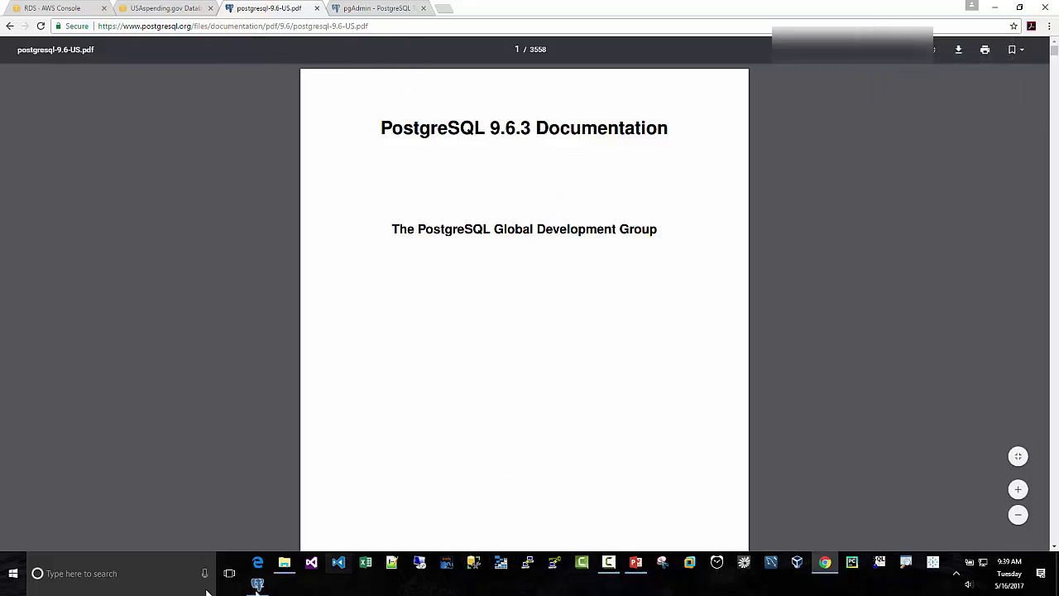
click(257, 584)
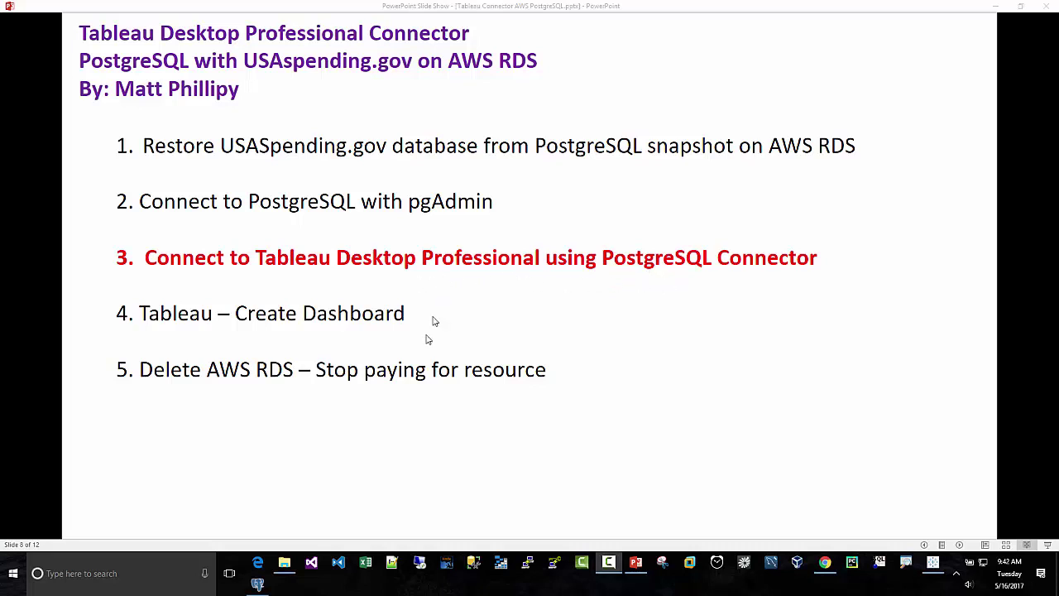
Step: Start a PostgreSQL connection in Tableau and clear its prefilled server address
click(933, 562)
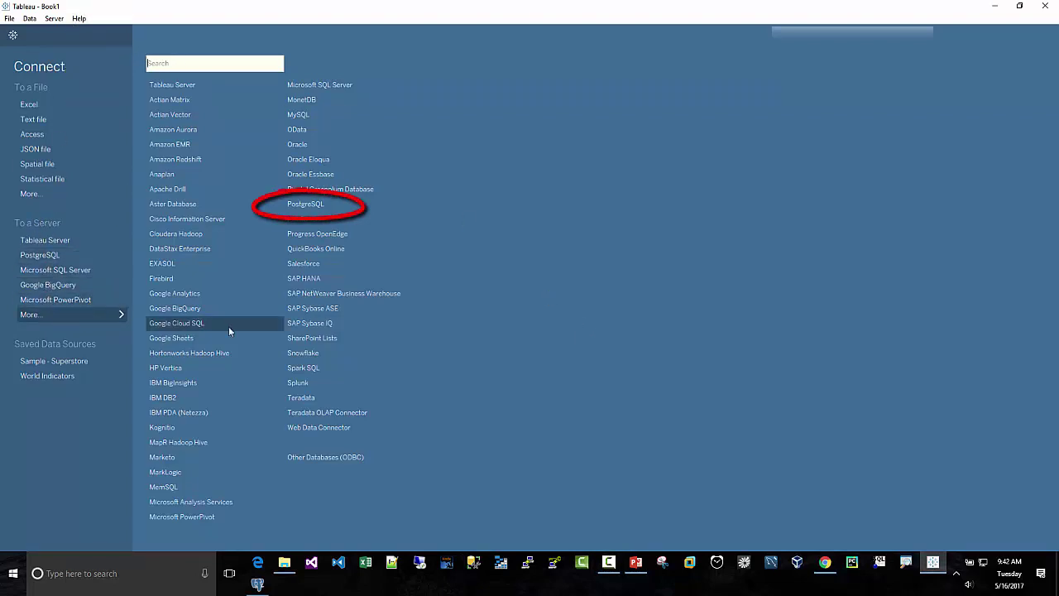
click(310, 205)
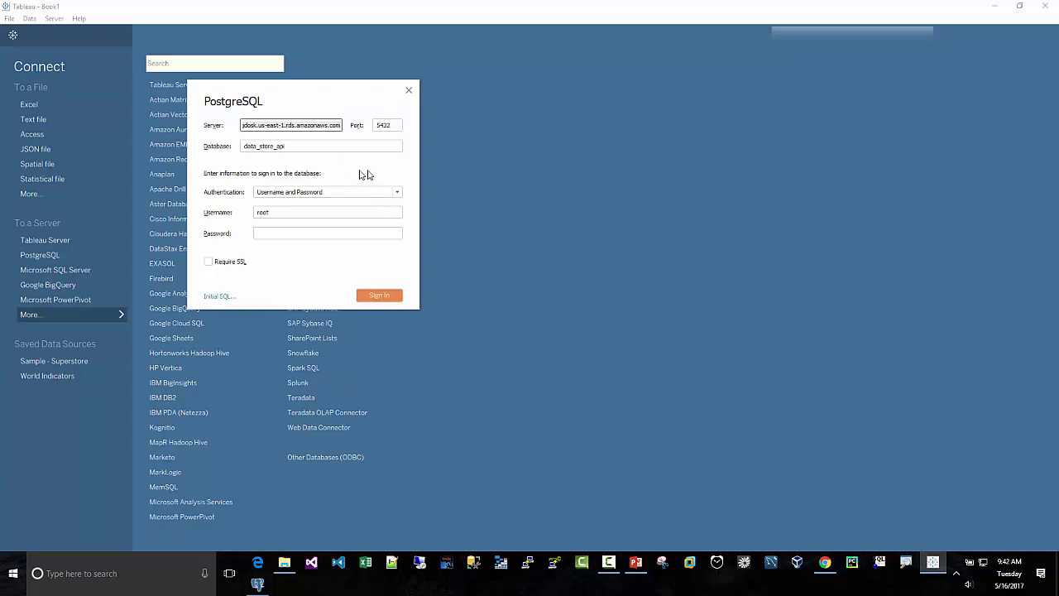
key(ctrl+a)
key(BackSpace)
Step: Clear the prefilled database name, then bring up the RDS console in Chrome
click(313, 146)
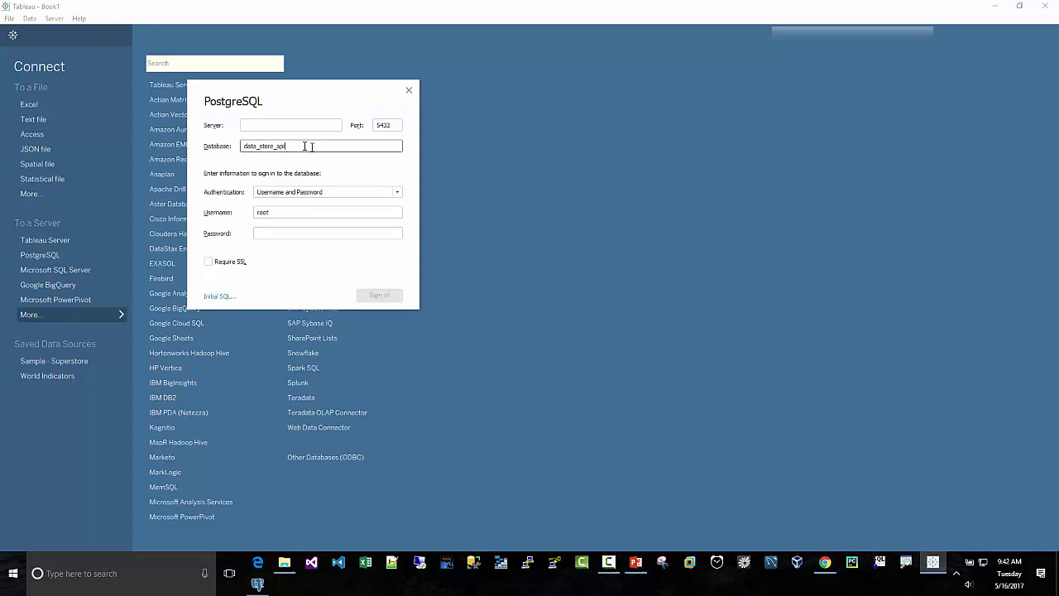
drag(305, 147, 229, 146)
key(ctrl+a)
key(BackSpace)
click(259, 125)
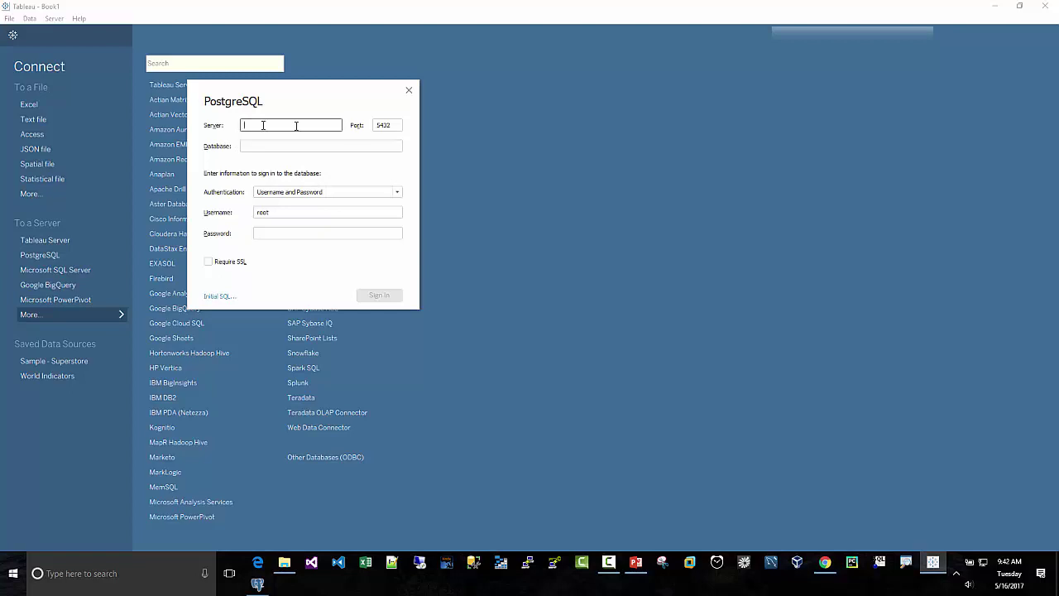
click(825, 570)
click(51, 8)
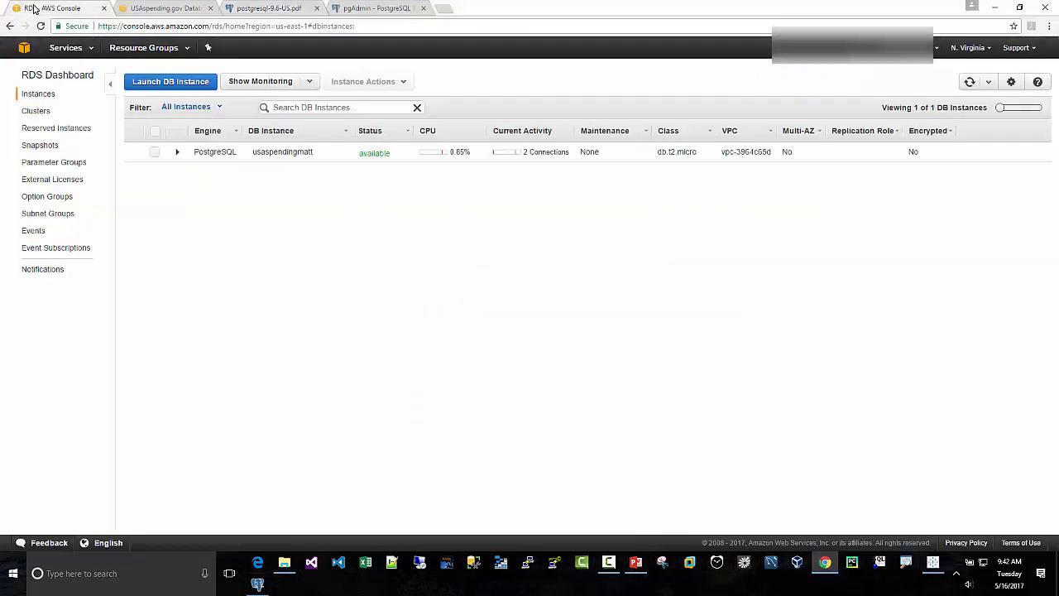
Step: Expand the usaspendingmatt instance's details and copy its endpoint address
click(176, 156)
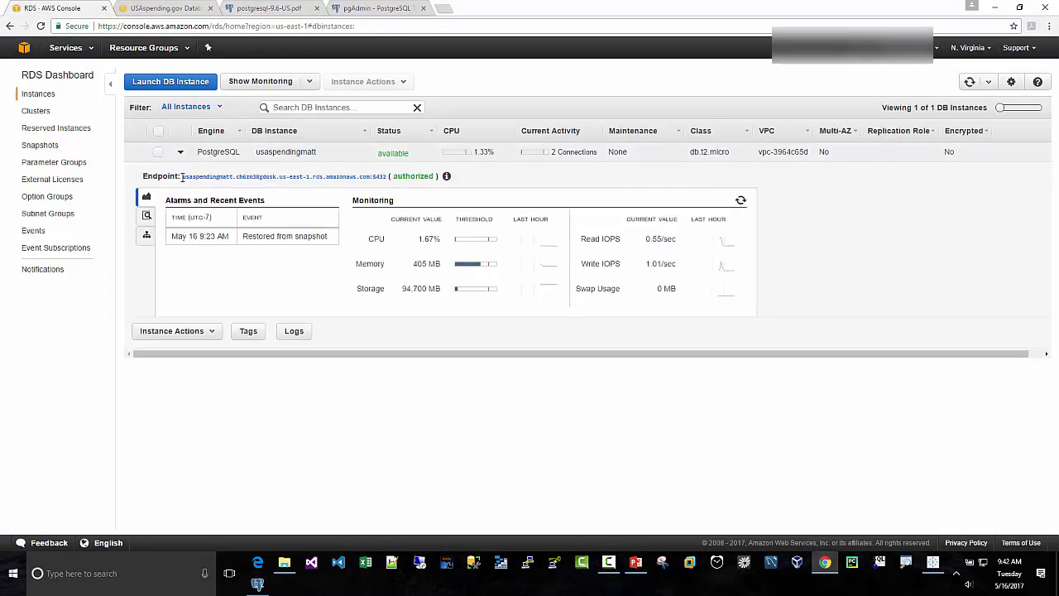
drag(191, 176, 356, 184)
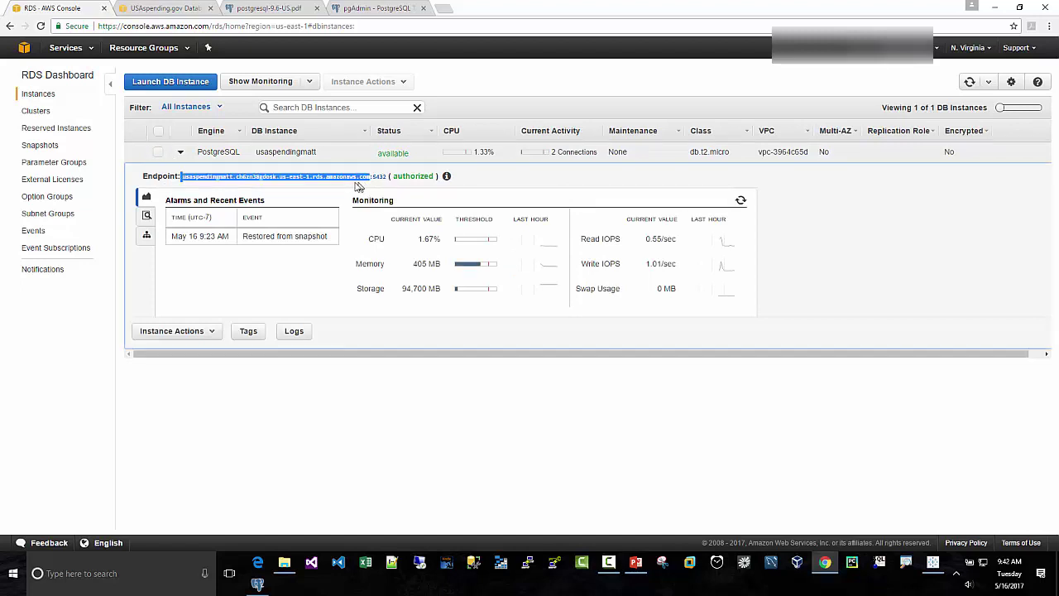
right_click(211, 177)
click(220, 184)
Step: Paste the RDS endpoint into Tableau's PostgreSQL Server field
click(932, 562)
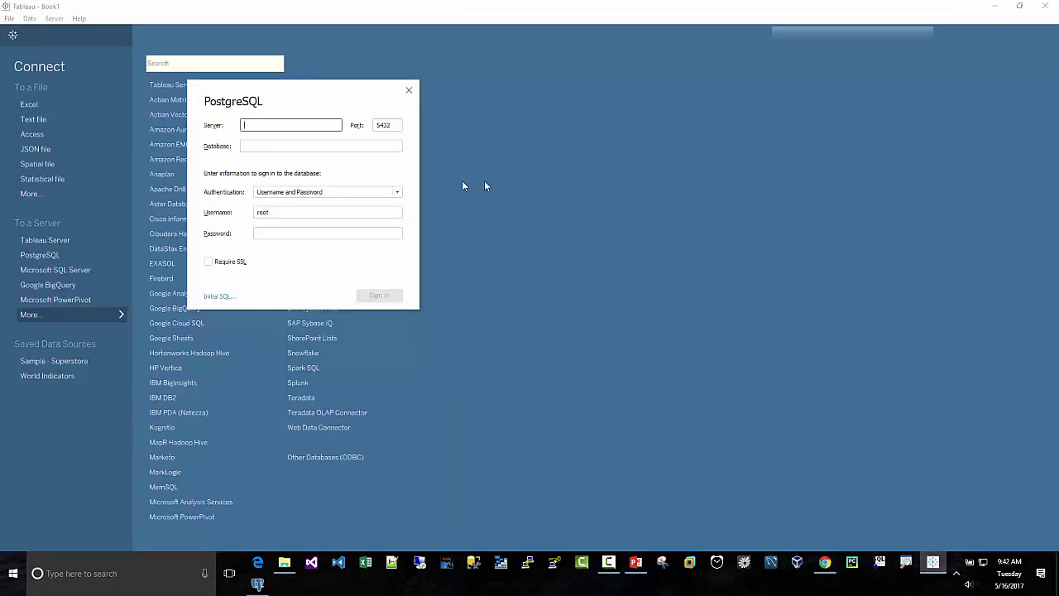
right_click(255, 129)
click(273, 182)
click(292, 142)
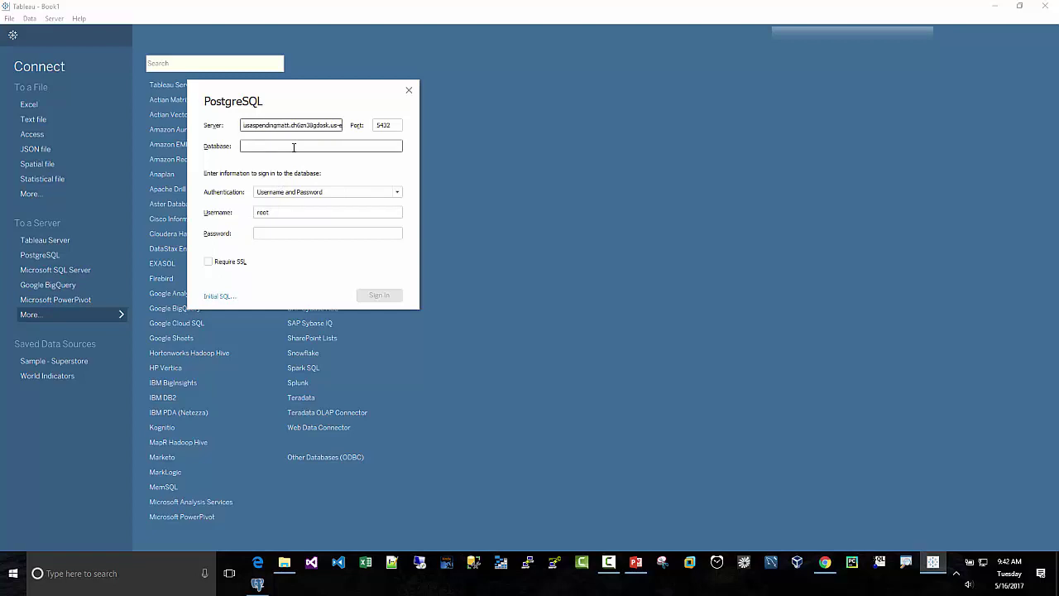
click(293, 146)
Step: Copy data_store_api from the USAspending instructions page into the Database field
click(825, 562)
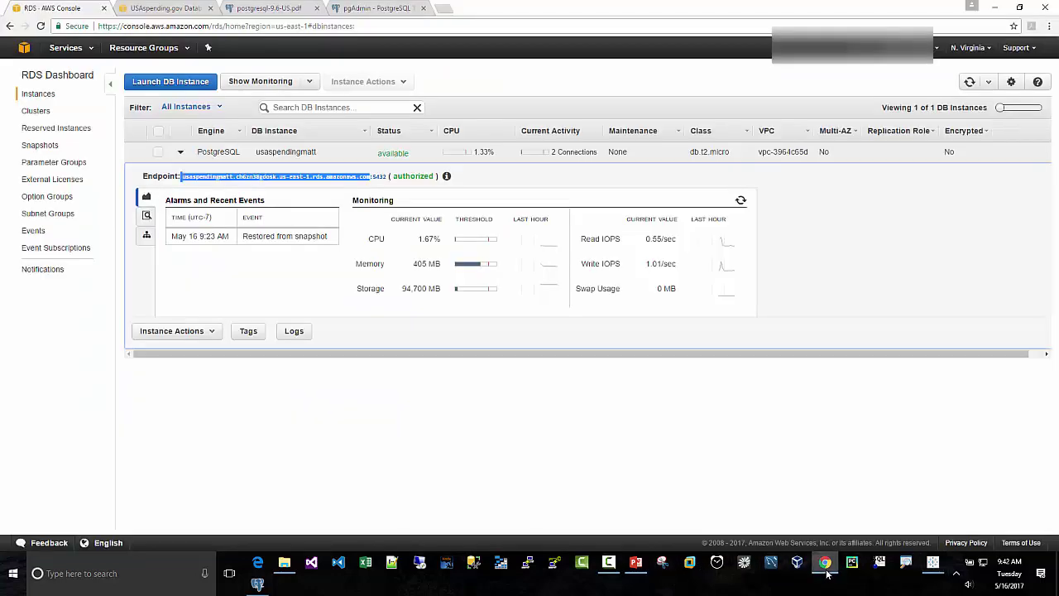
click(207, 11)
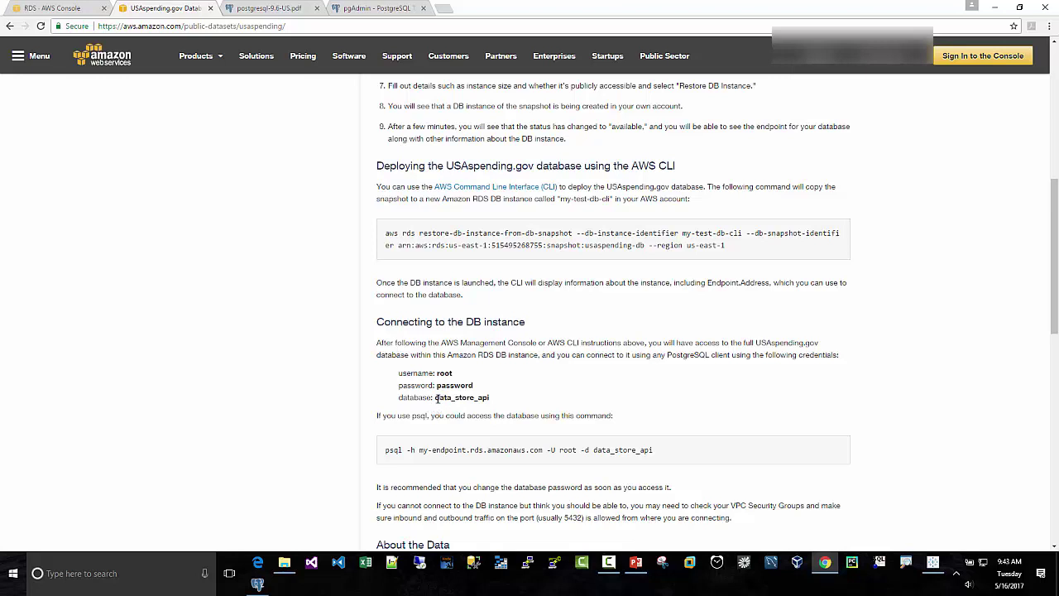
drag(442, 399, 493, 400)
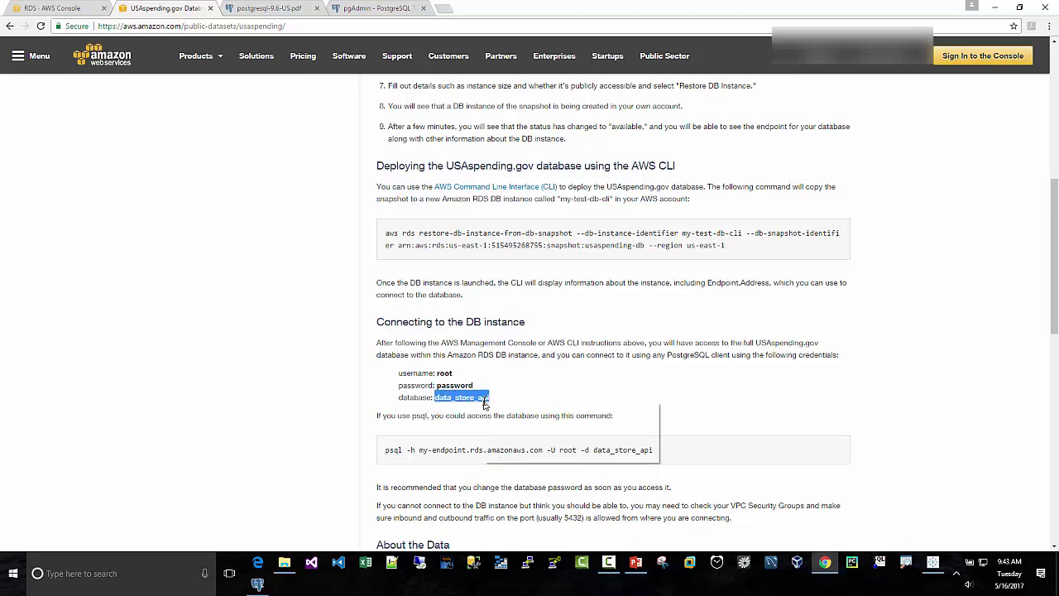
right_click(492, 403)
click(513, 410)
click(932, 566)
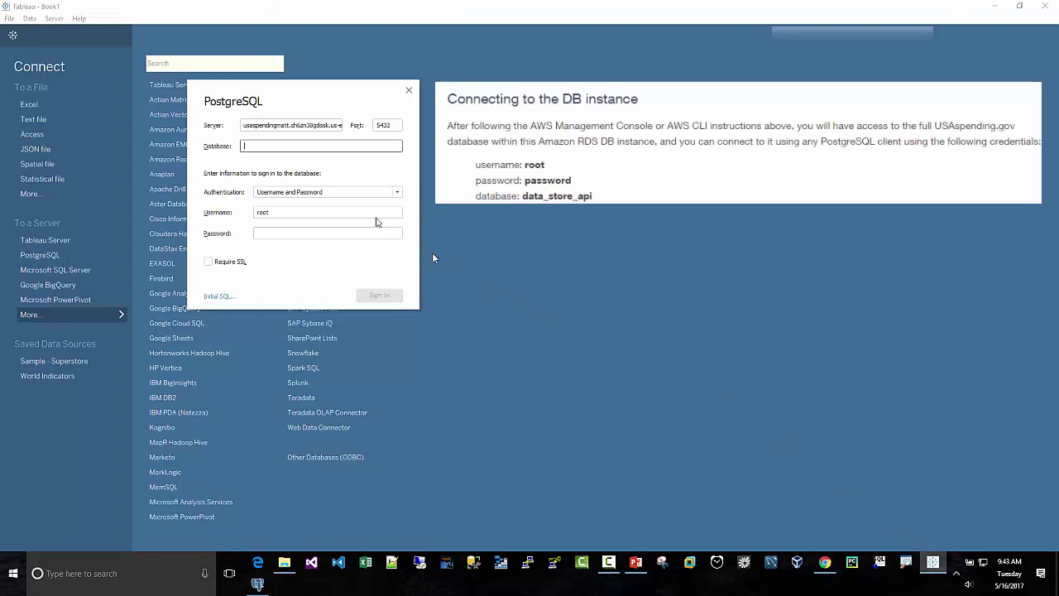
right_click(257, 147)
click(279, 205)
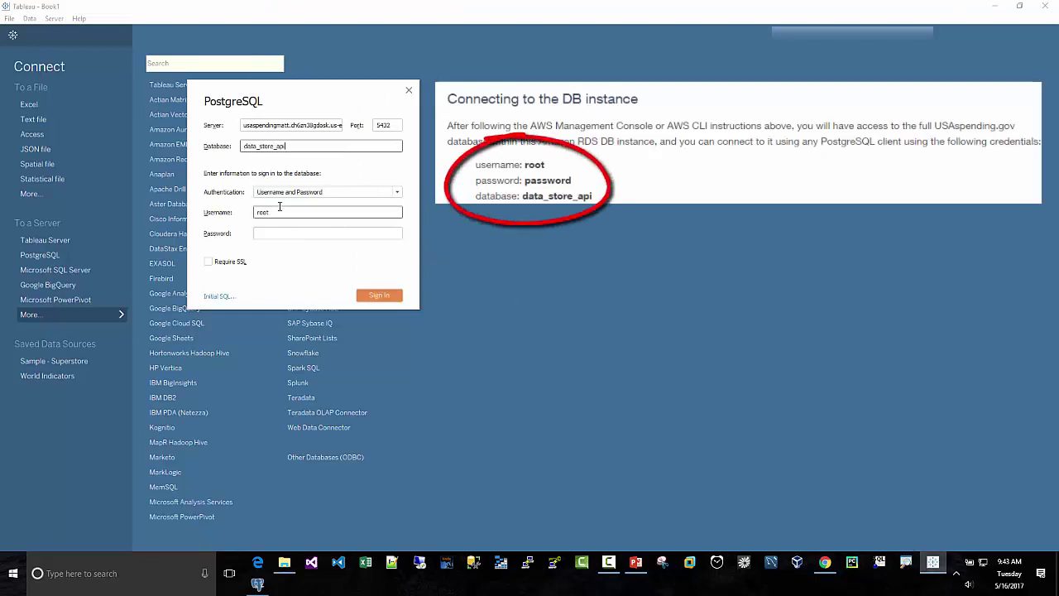
Step: Enter the dataset's password and sign in, listing the data_store_api tables
click(281, 212)
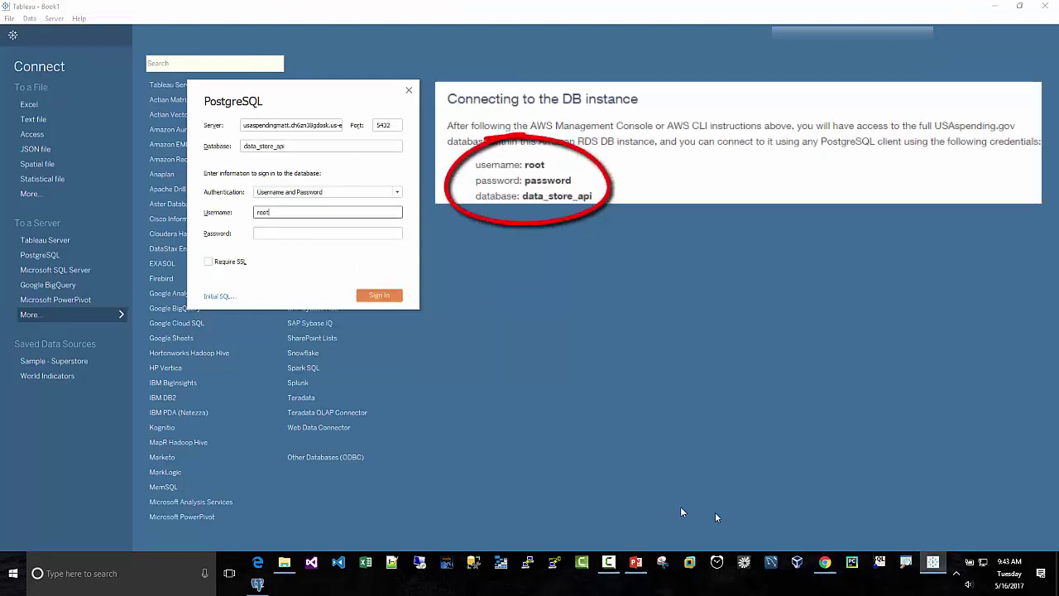
click(824, 562)
click(459, 374)
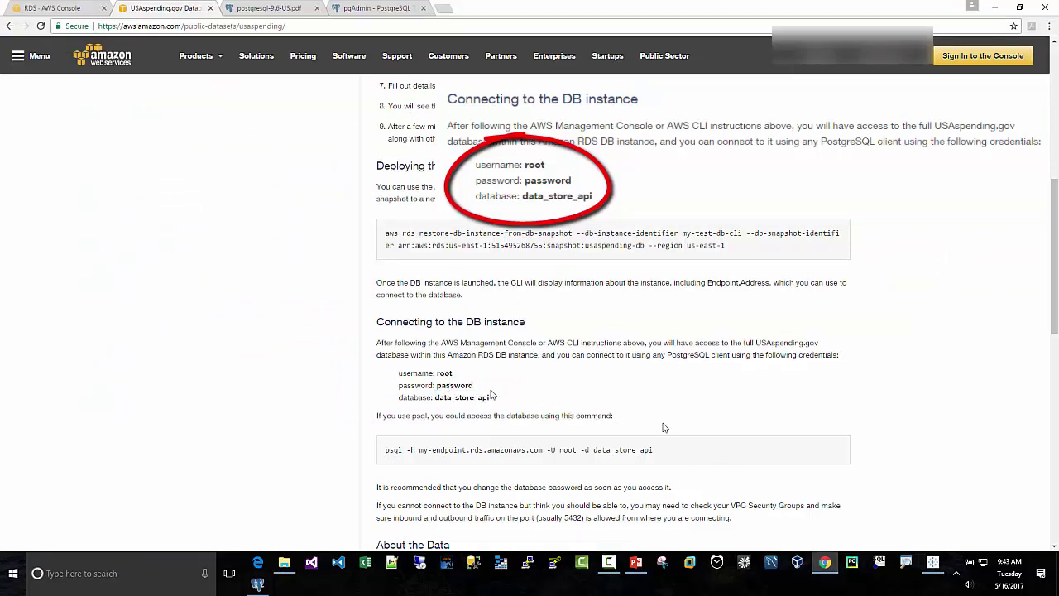
click(933, 561)
click(281, 233)
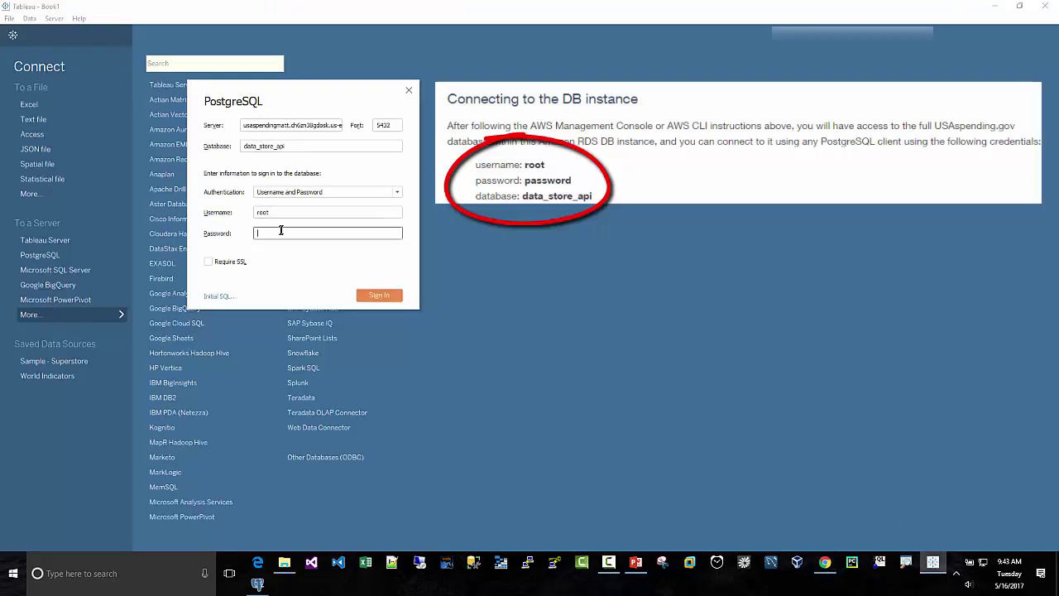
text(pass)
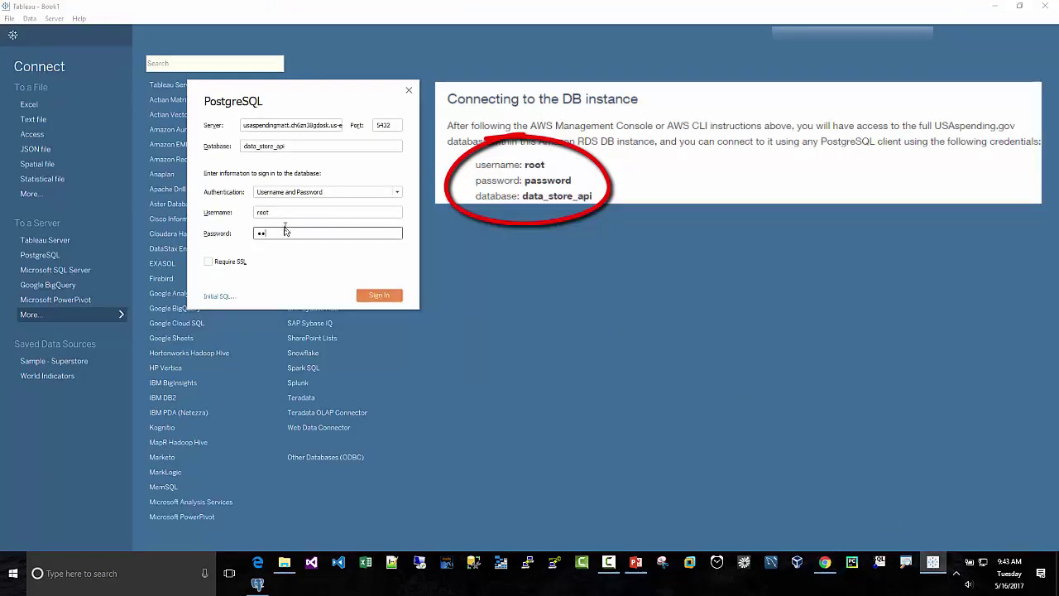
text(word)
click(382, 299)
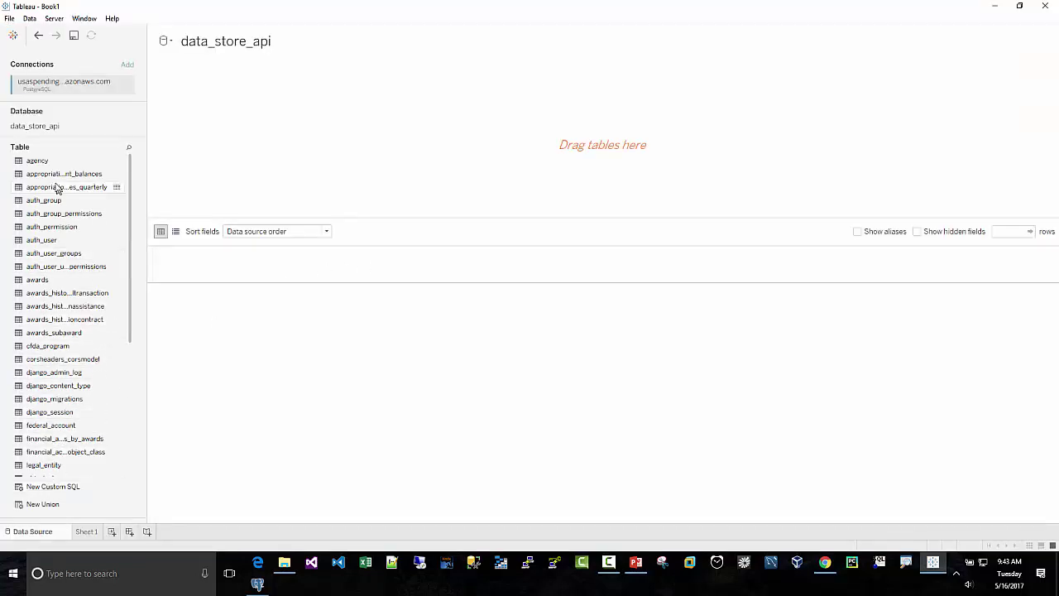
scroll(59, 219, down, 6)
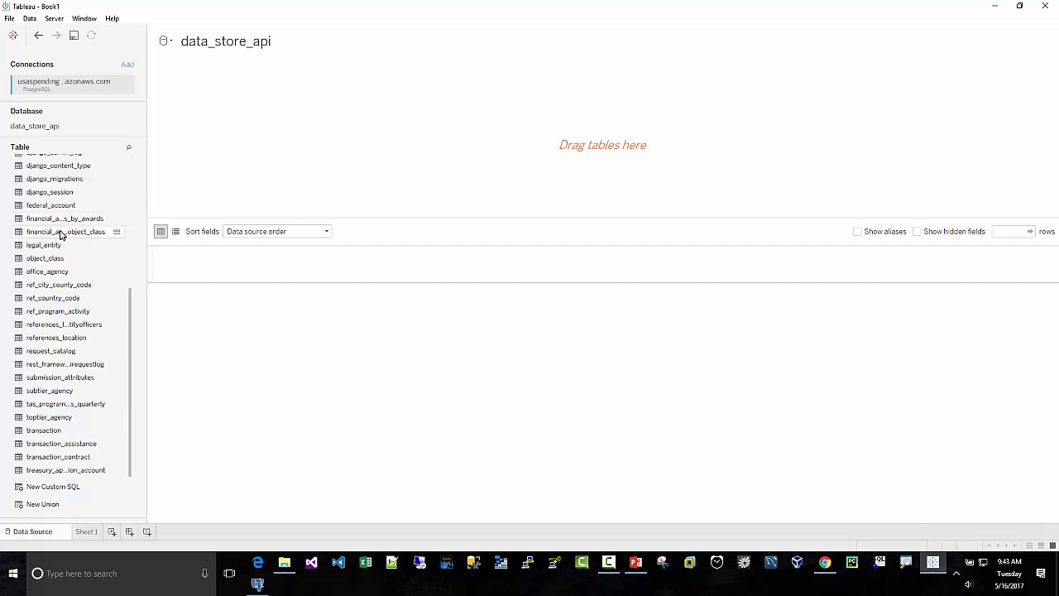
scroll(59, 235, up, 6)
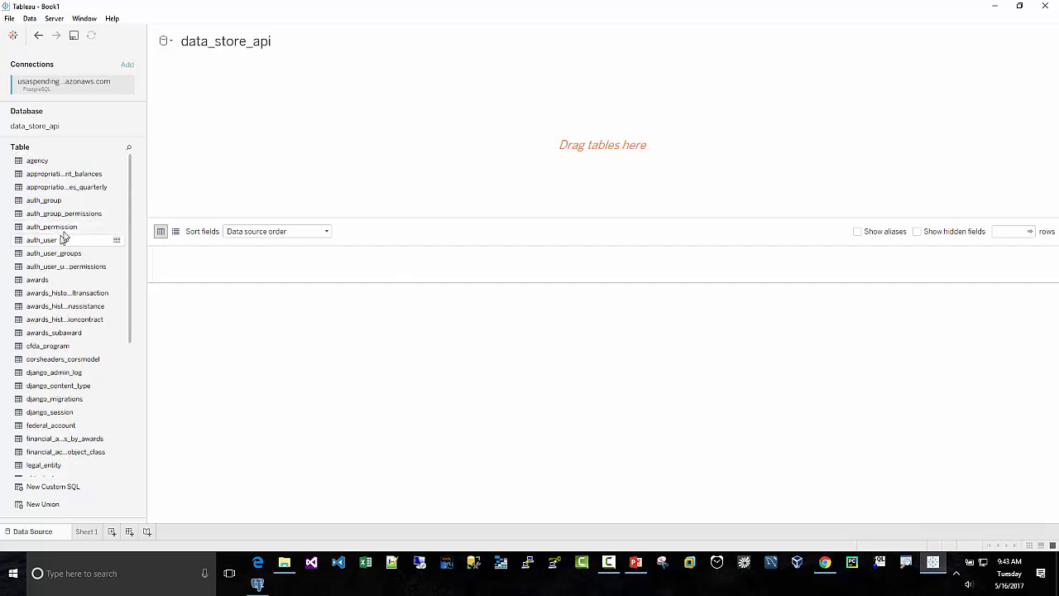
click(258, 584)
scroll(374, 403, down, 3)
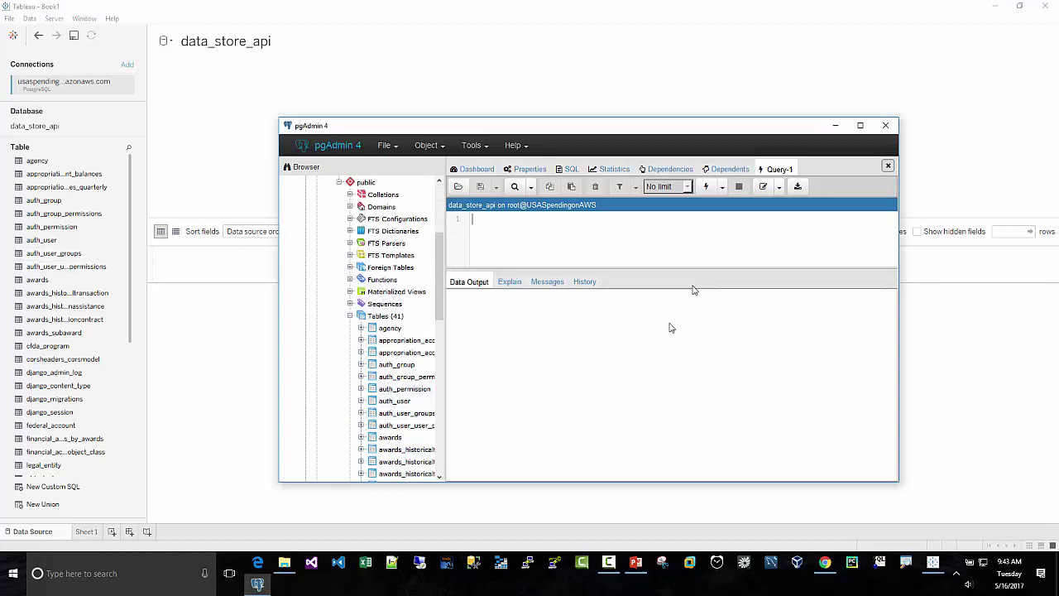
click(836, 125)
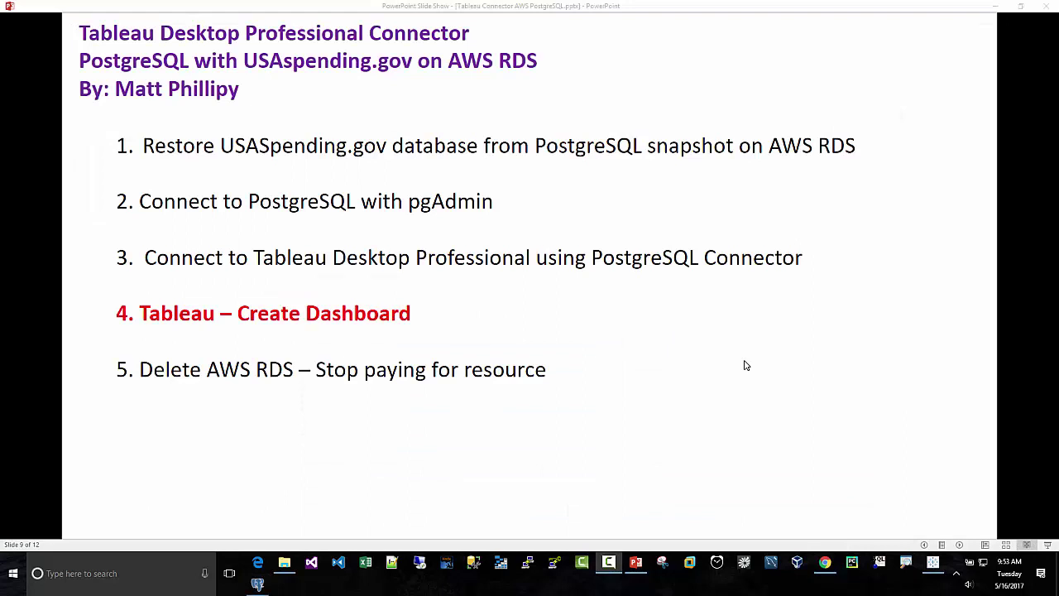
click(932, 562)
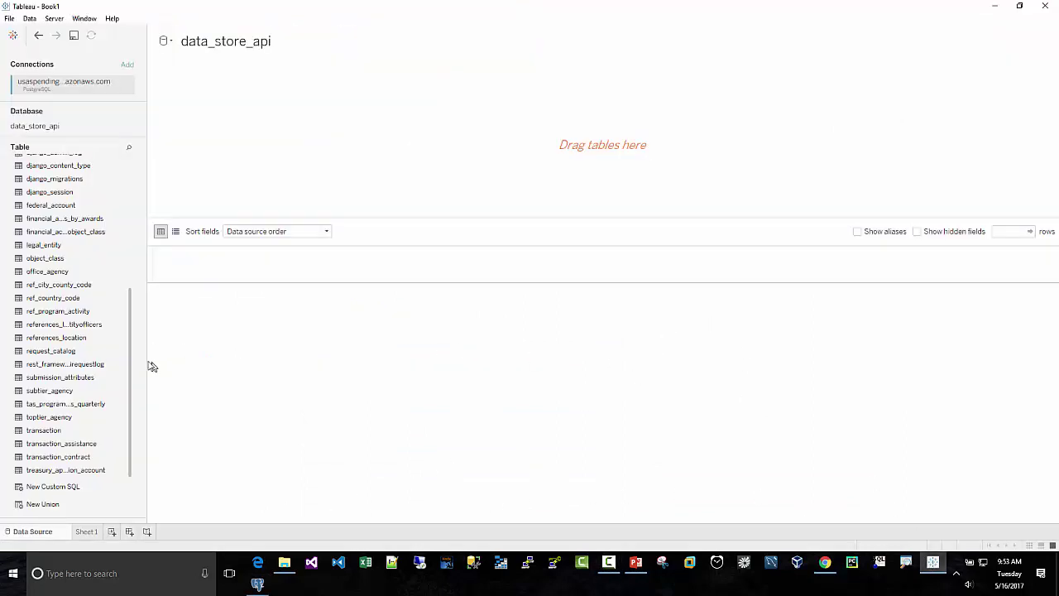
drag(130, 365, 130, 246)
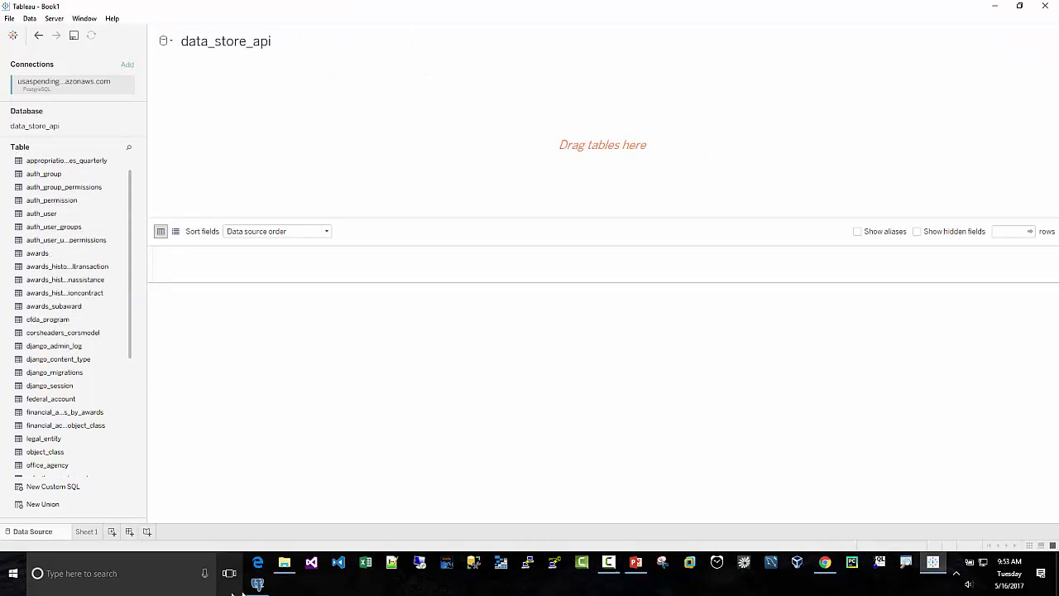
Step: Collapse the references_location table in pgAdmin's tree and bring up the USAspending.gov page in Chrome
click(257, 583)
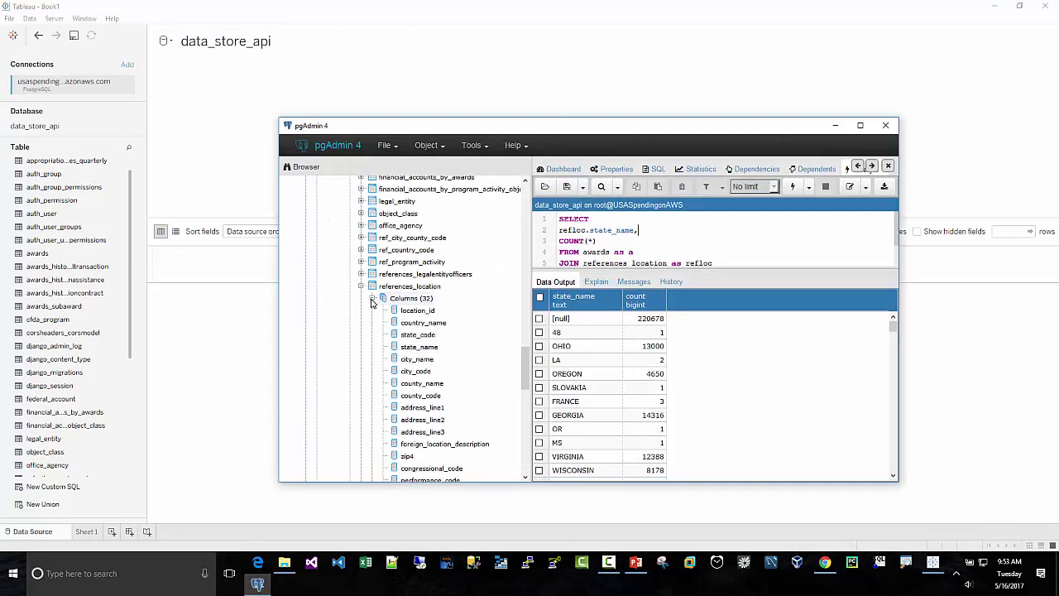
click(361, 286)
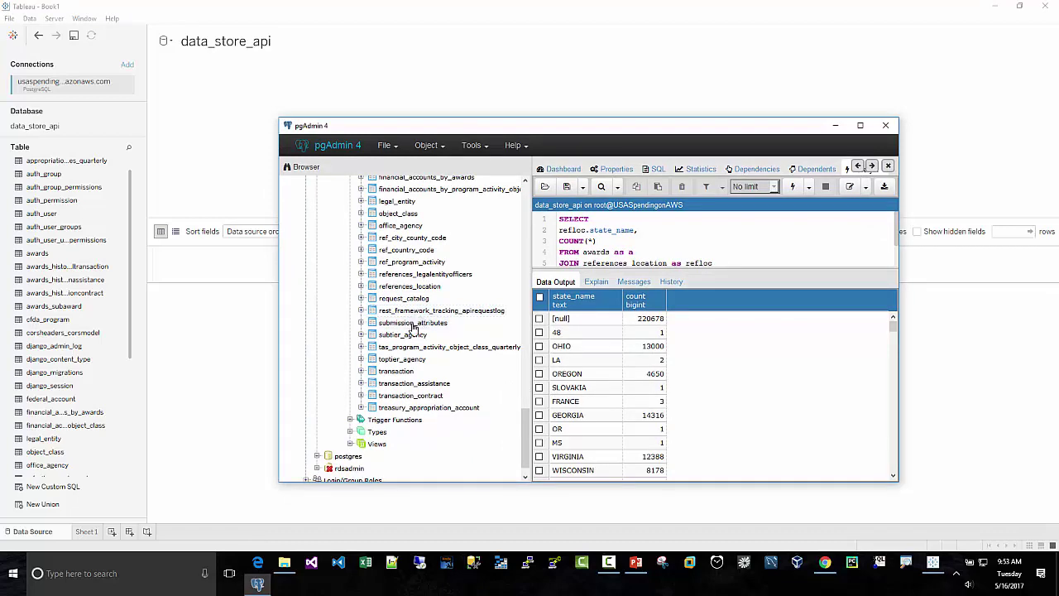
click(825, 563)
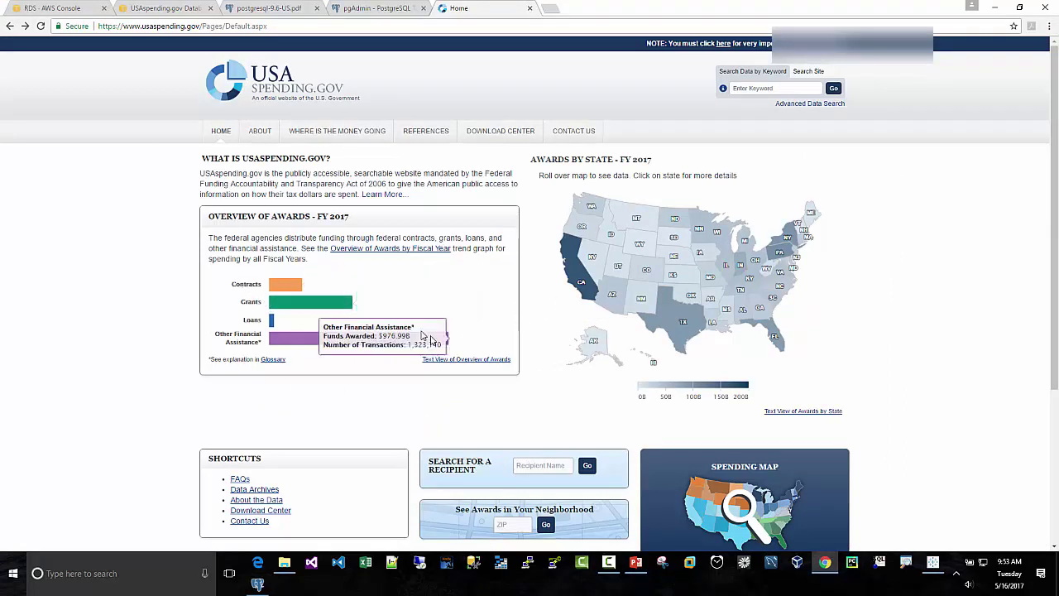
click(673, 332)
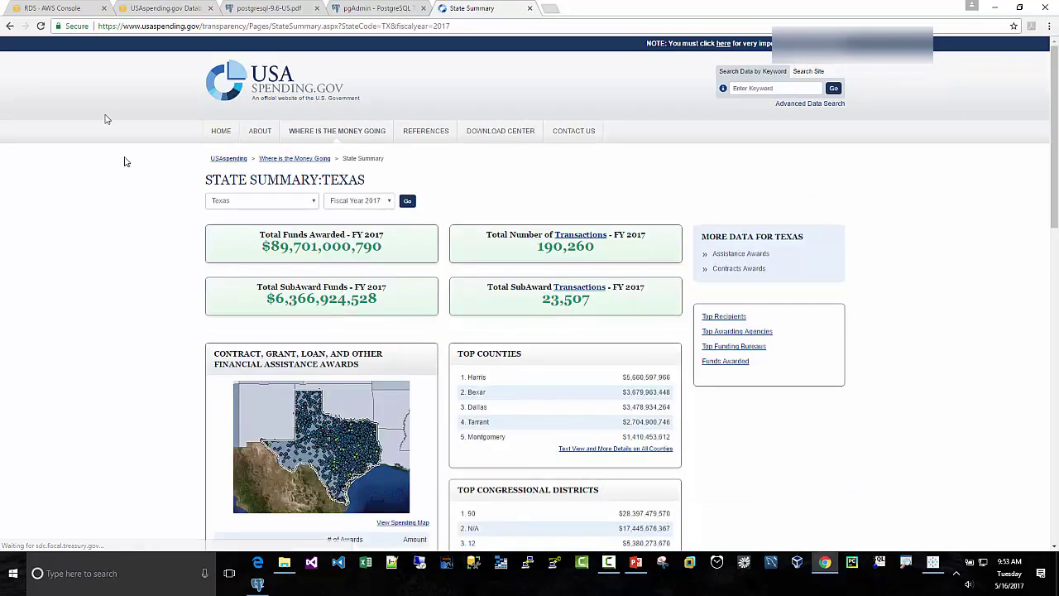
click(10, 25)
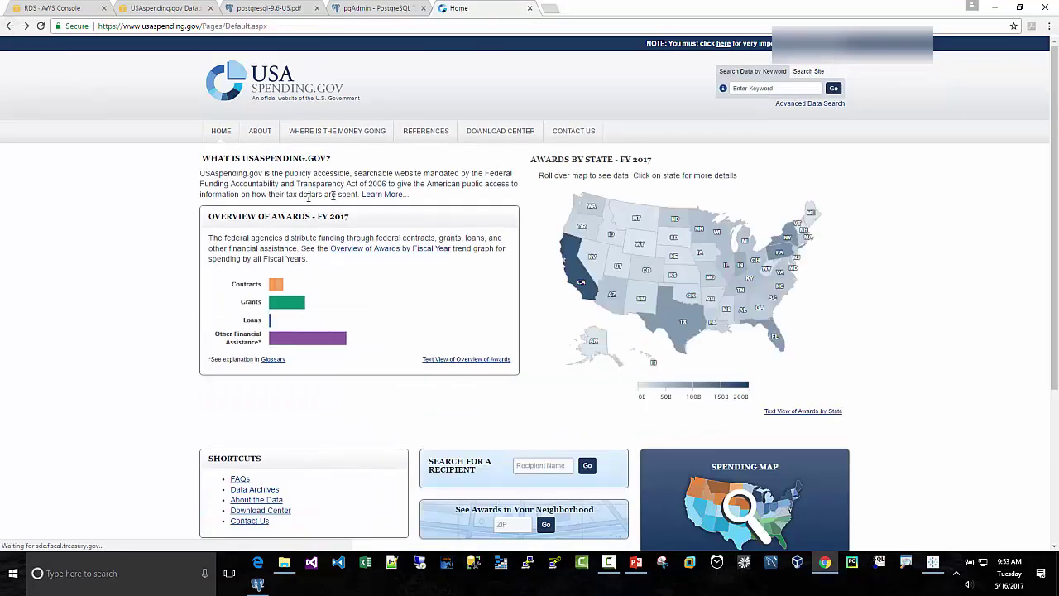
mouse_move(422, 142)
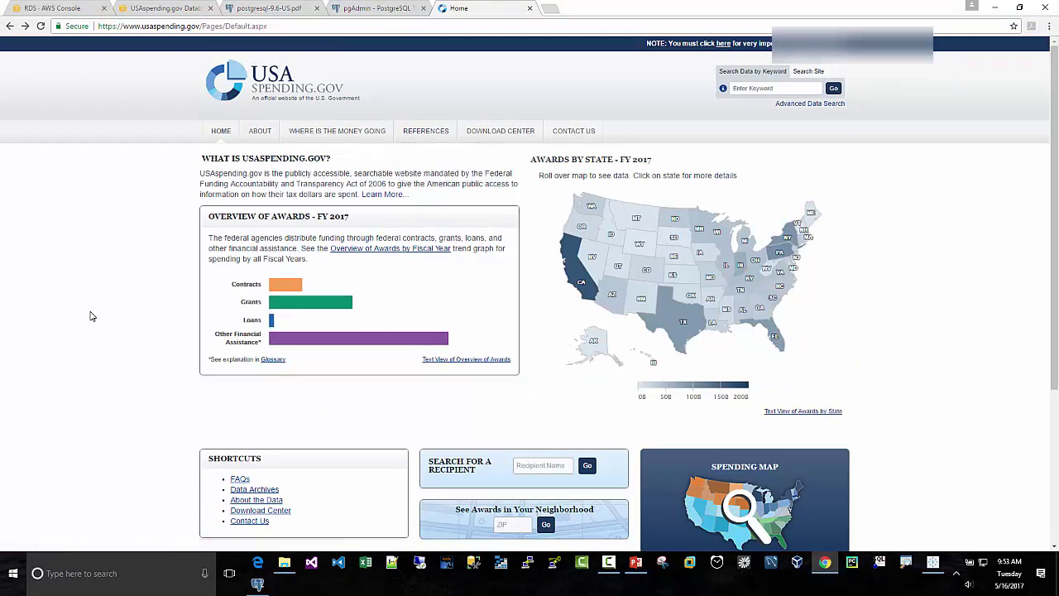
Step: Collapse the awards table and its Columns in pgAdmin, then return to Tableau via Chrome
click(257, 583)
scroll(395, 343, up, 10)
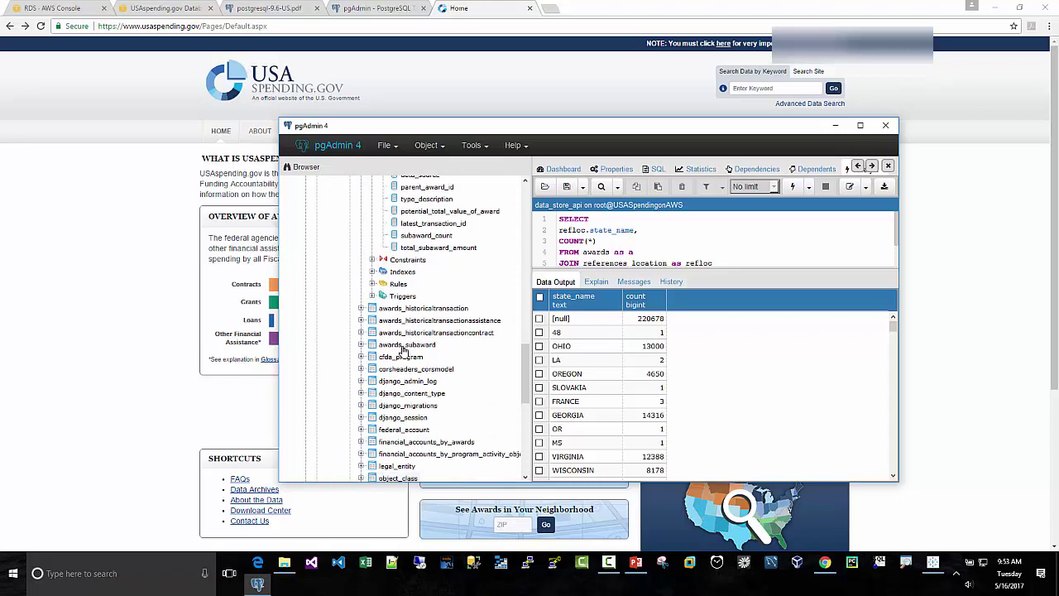
scroll(403, 350, up, 6)
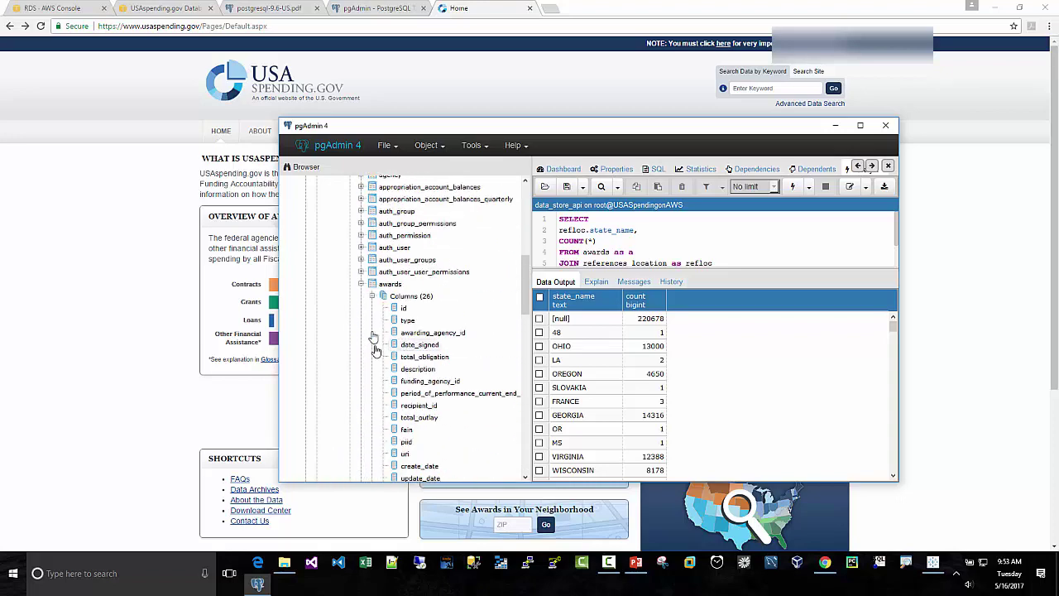
click(372, 297)
click(361, 285)
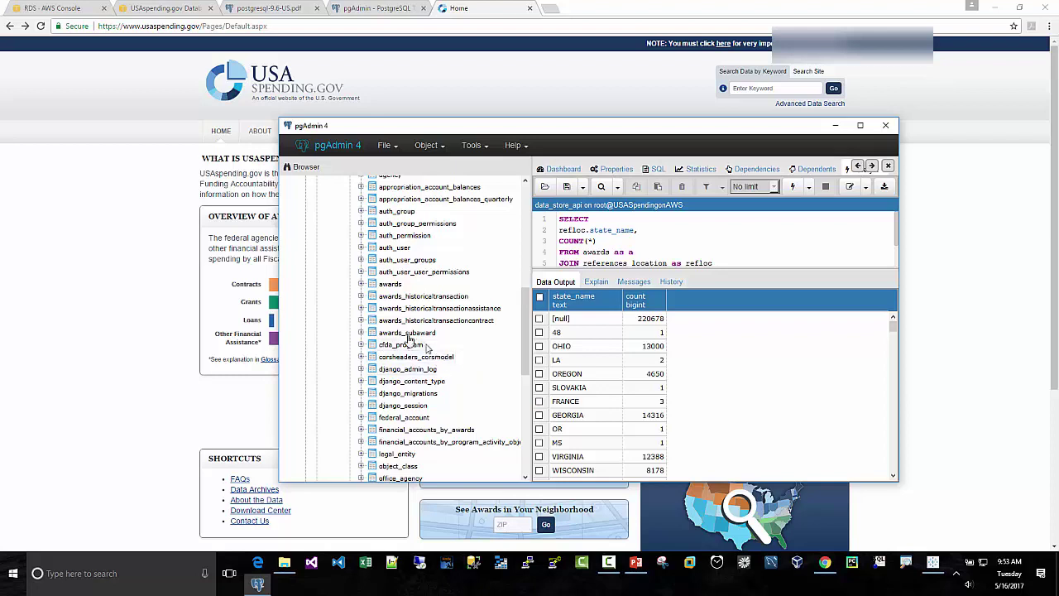
click(123, 322)
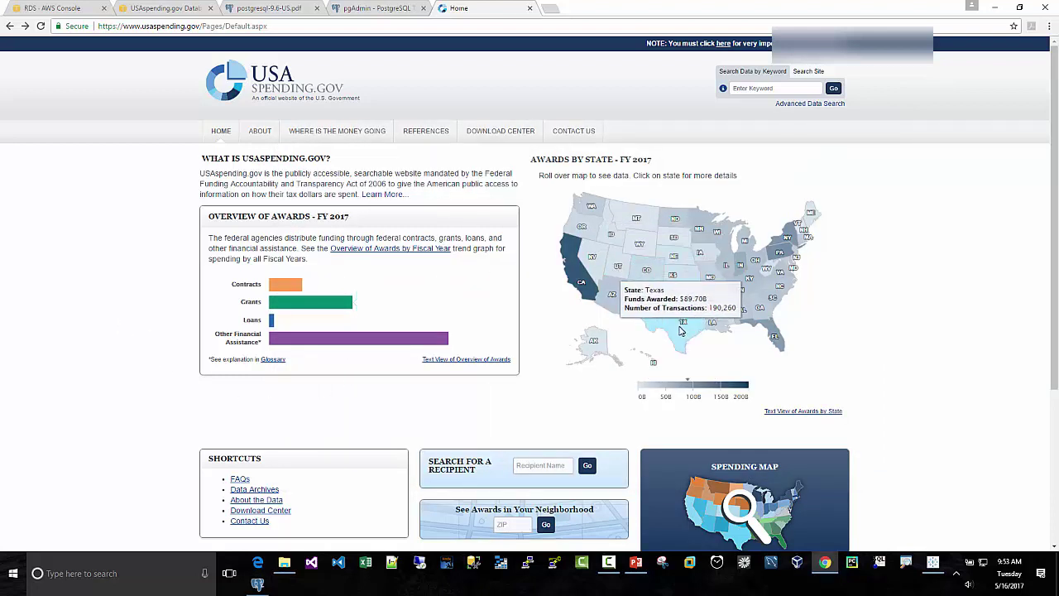
click(934, 565)
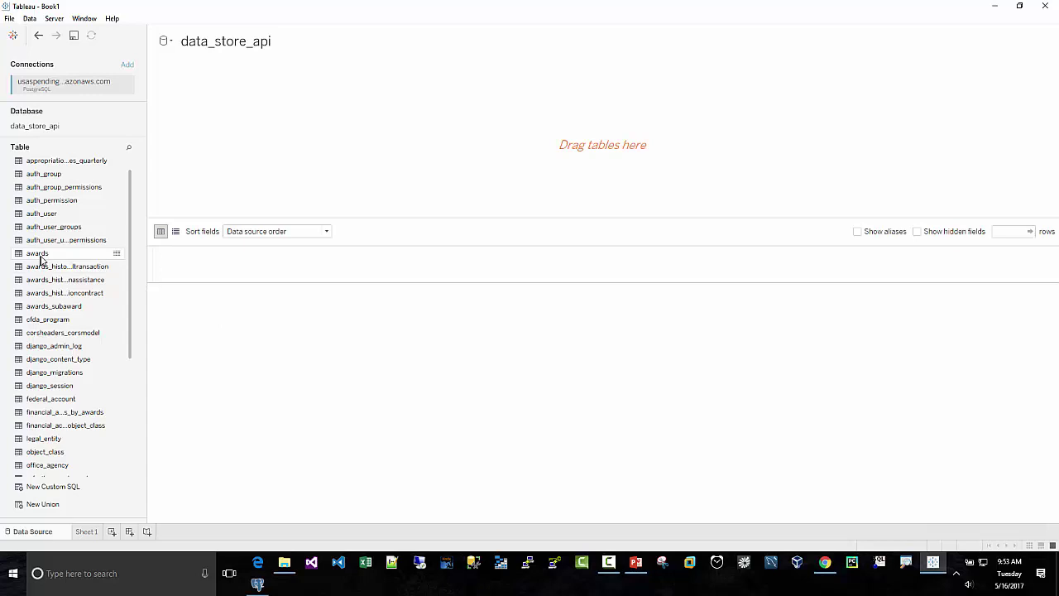
Step: Add awards and inner-join references_location on Place Of Performance Id = Location Id, previewing 1,000 rows
drag(41, 257, 246, 130)
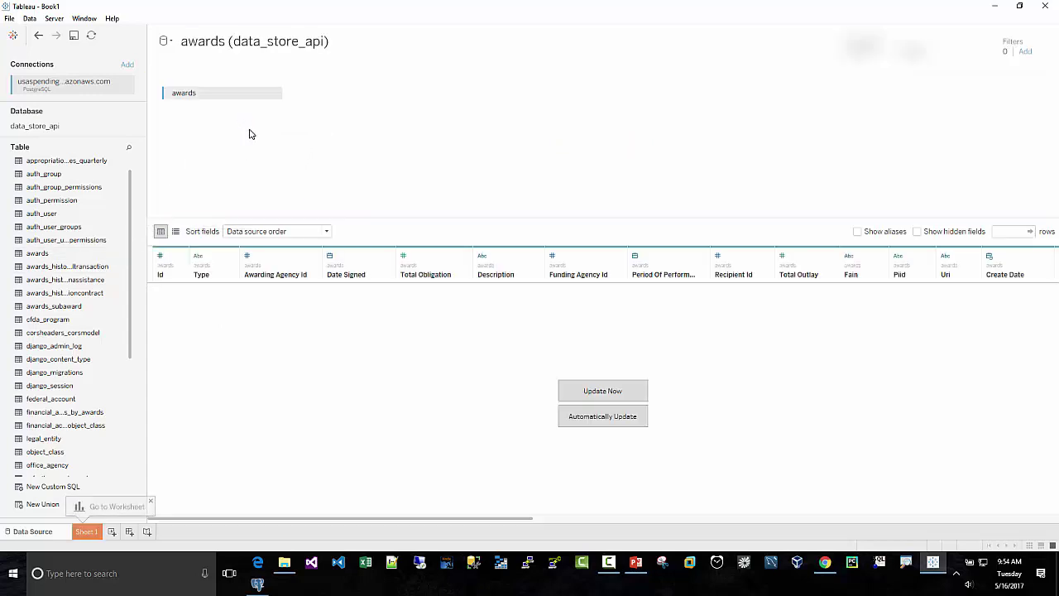
drag(130, 354, 130, 406)
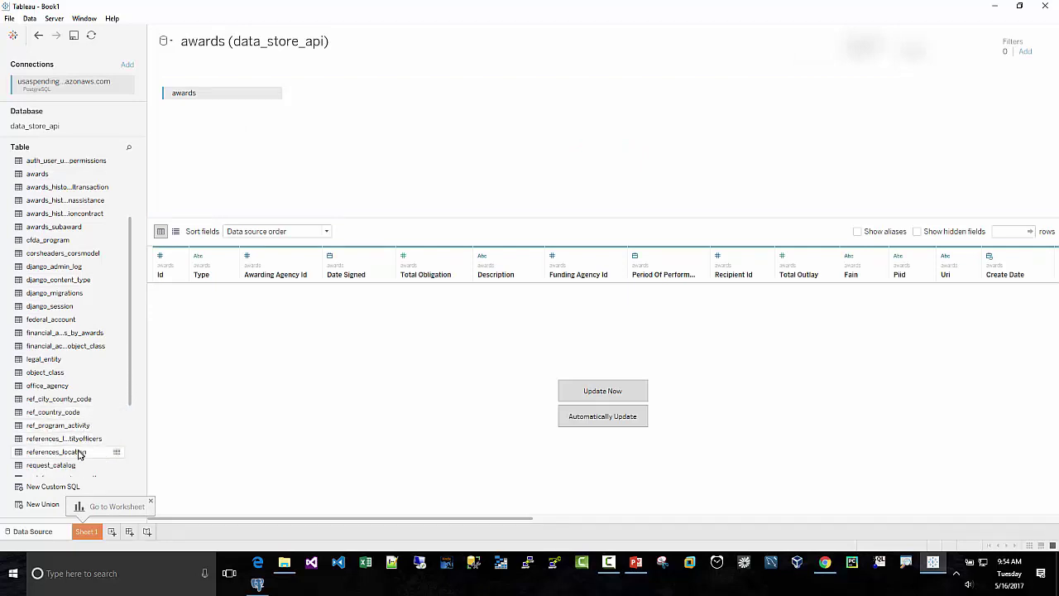
drag(107, 452, 382, 105)
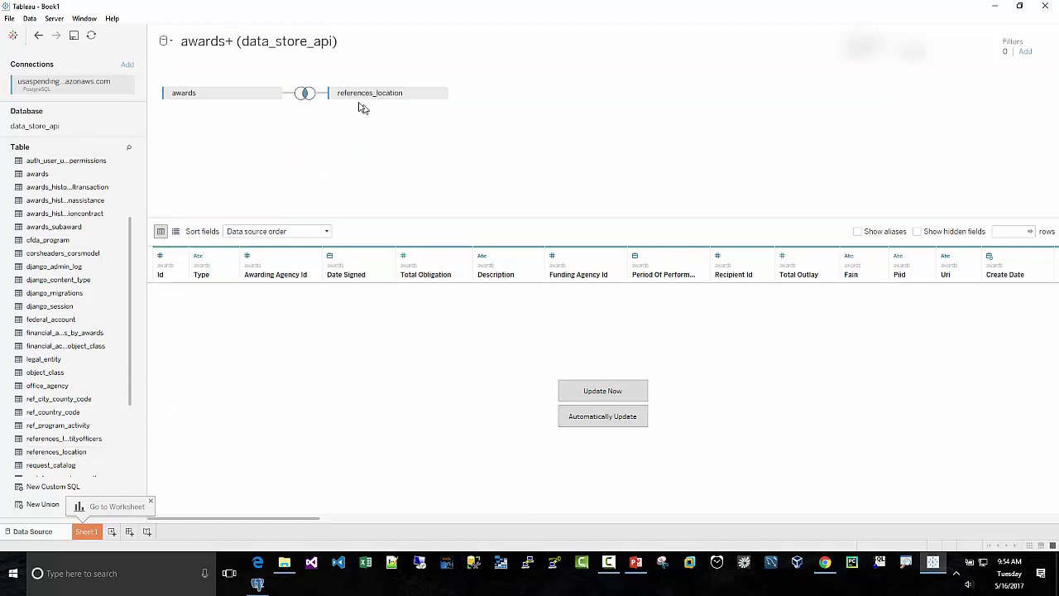
click(303, 96)
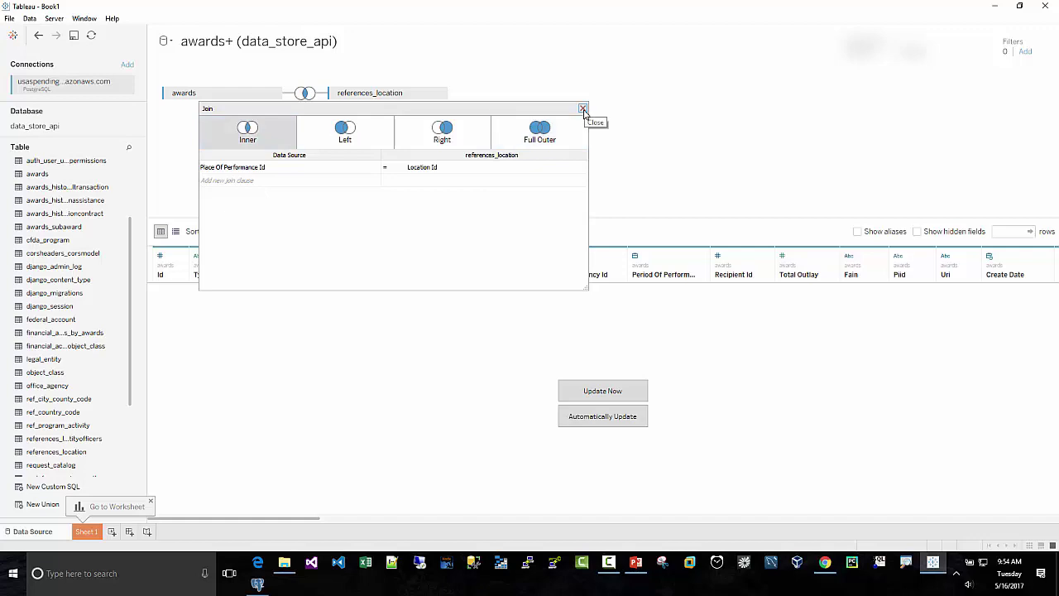
click(583, 108)
click(597, 394)
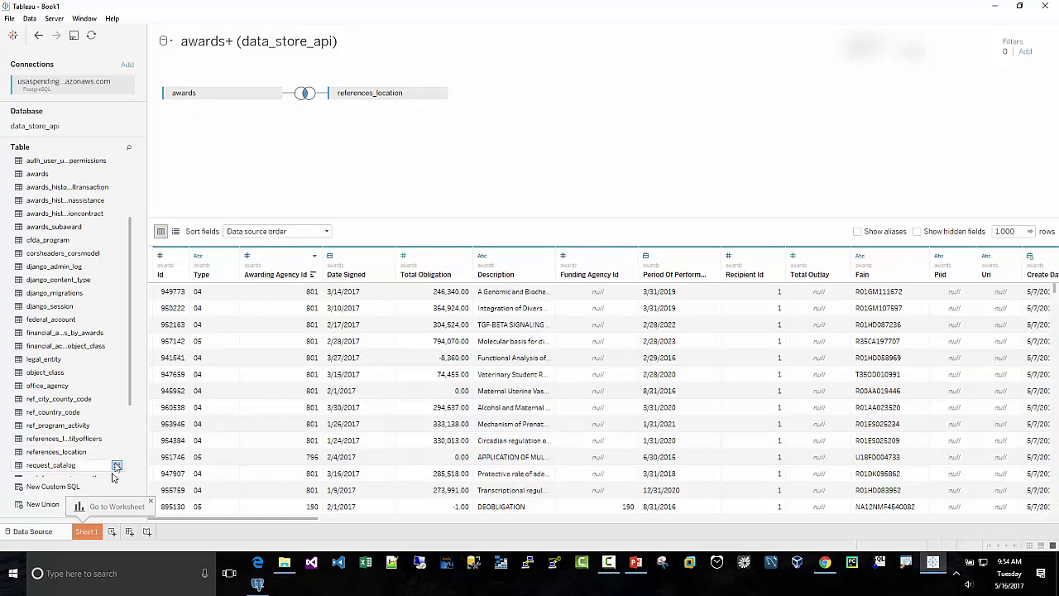
Step: On Sheet 1, plot State Name on a map of the US states
click(87, 531)
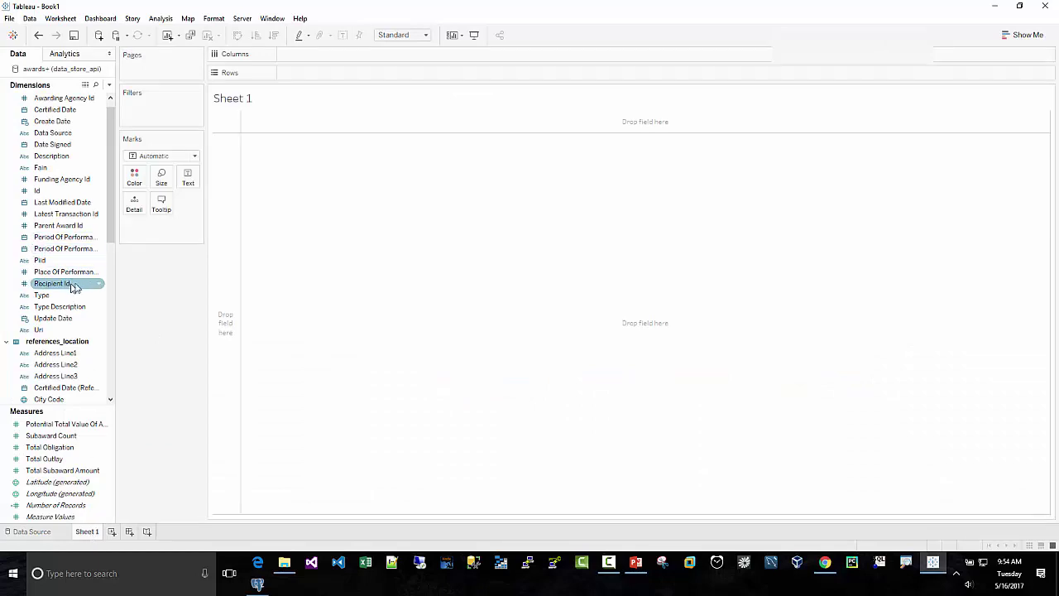
scroll(73, 286, down, 3)
scroll(75, 288, down, 3)
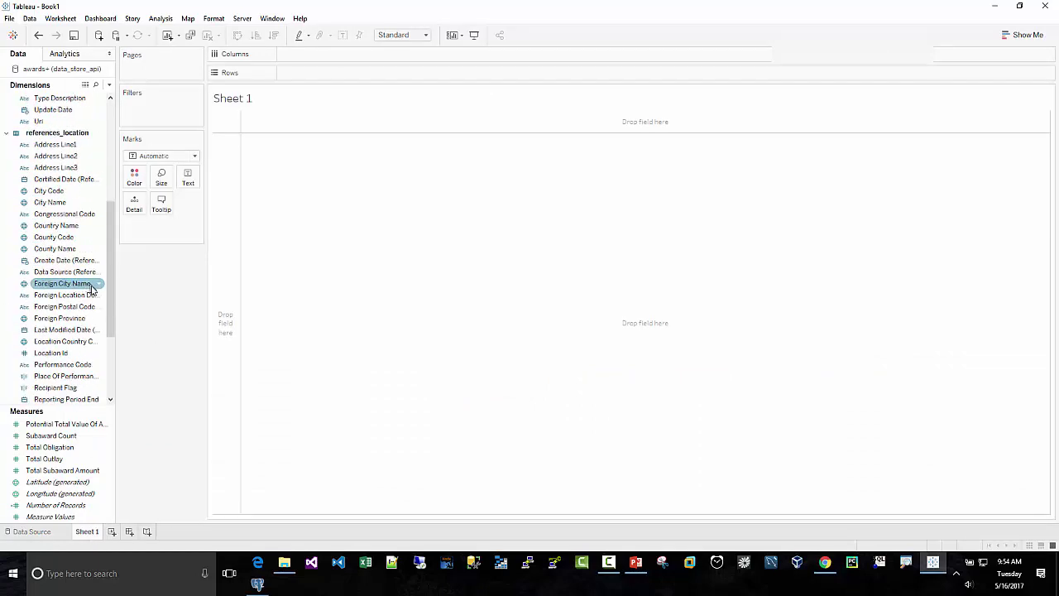
scroll(82, 331, down, 3)
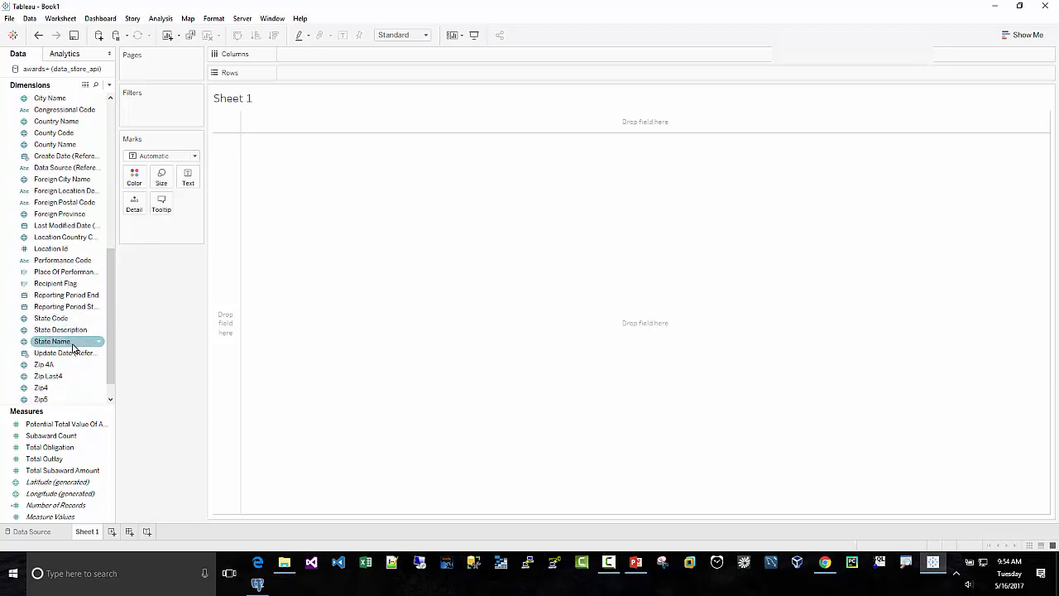
click(69, 346)
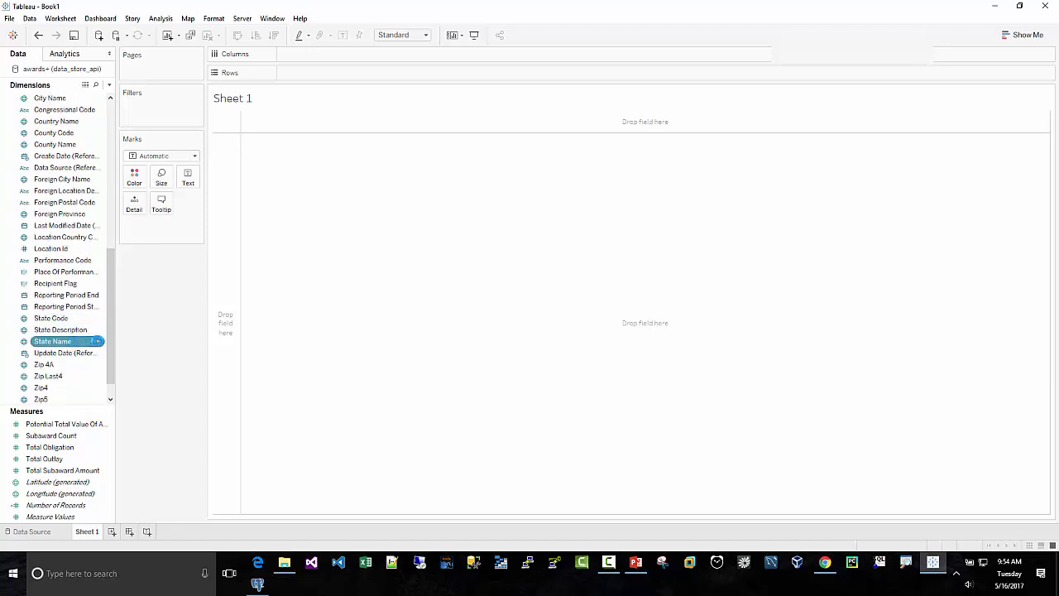
double_click(79, 347)
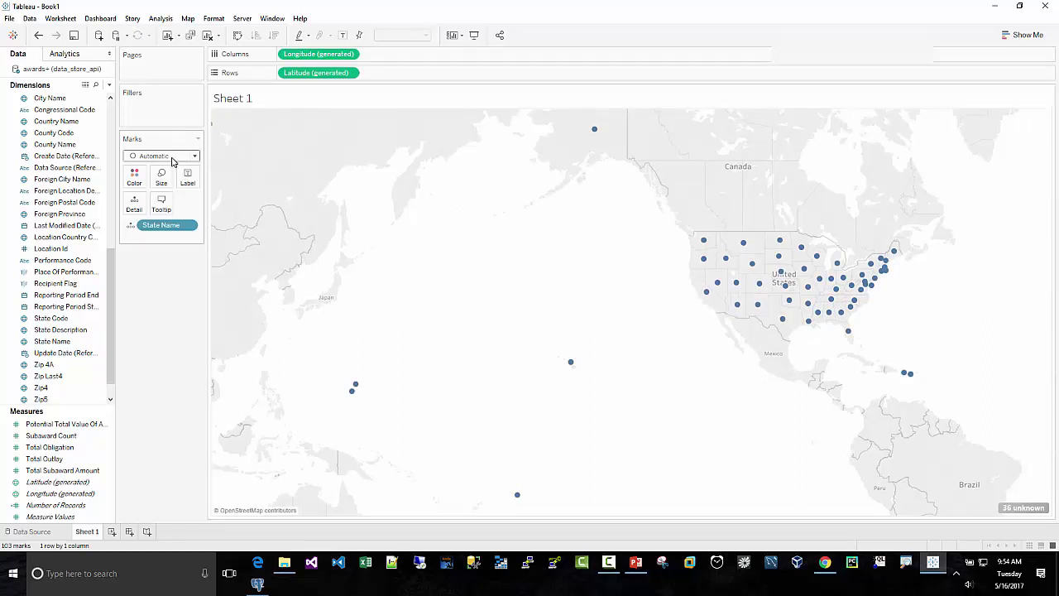
Step: Switch the marks to Filled Map and select the Number of Records measure
click(173, 156)
key(Escape)
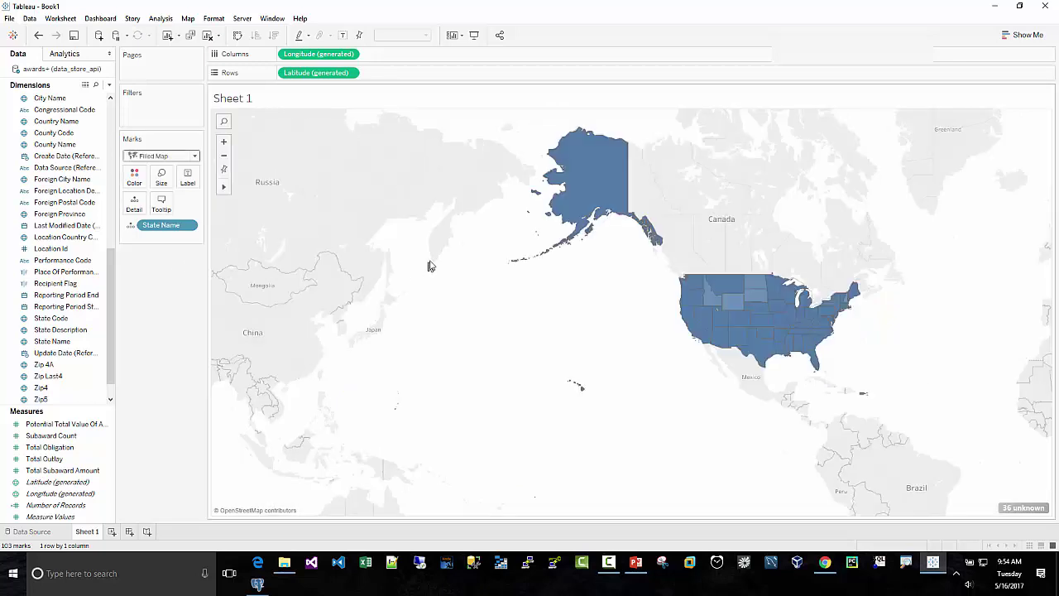
mouse_move(719, 313)
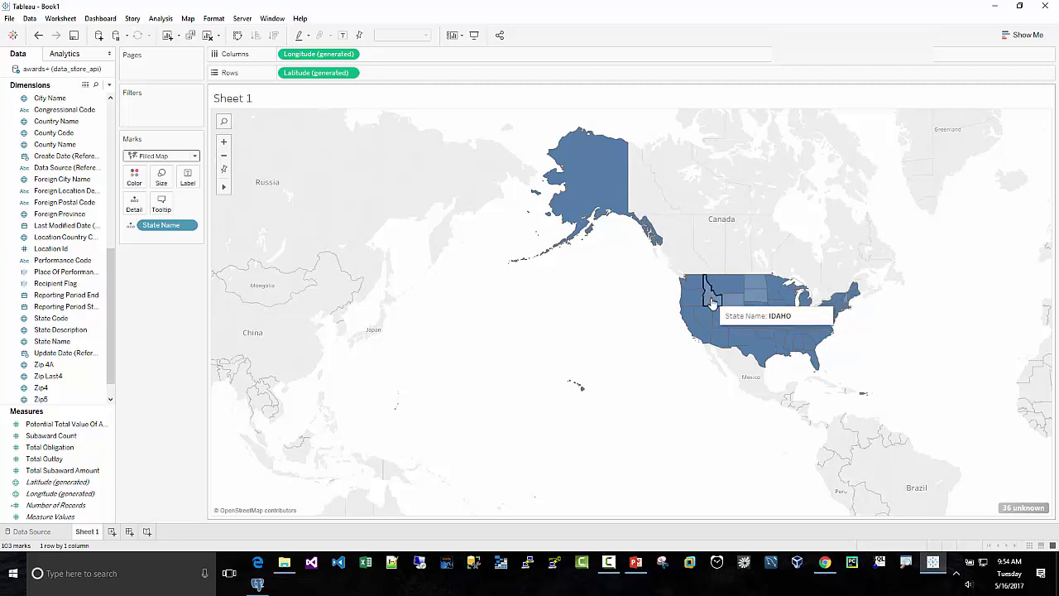
scroll(112, 396, down, 1)
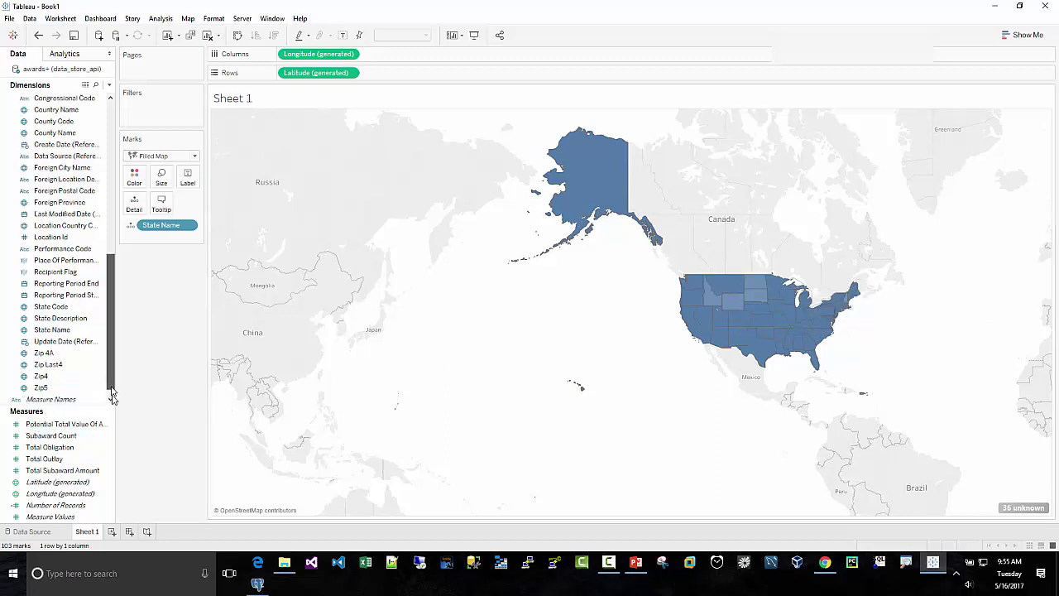
scroll(113, 395, down, 1)
click(73, 505)
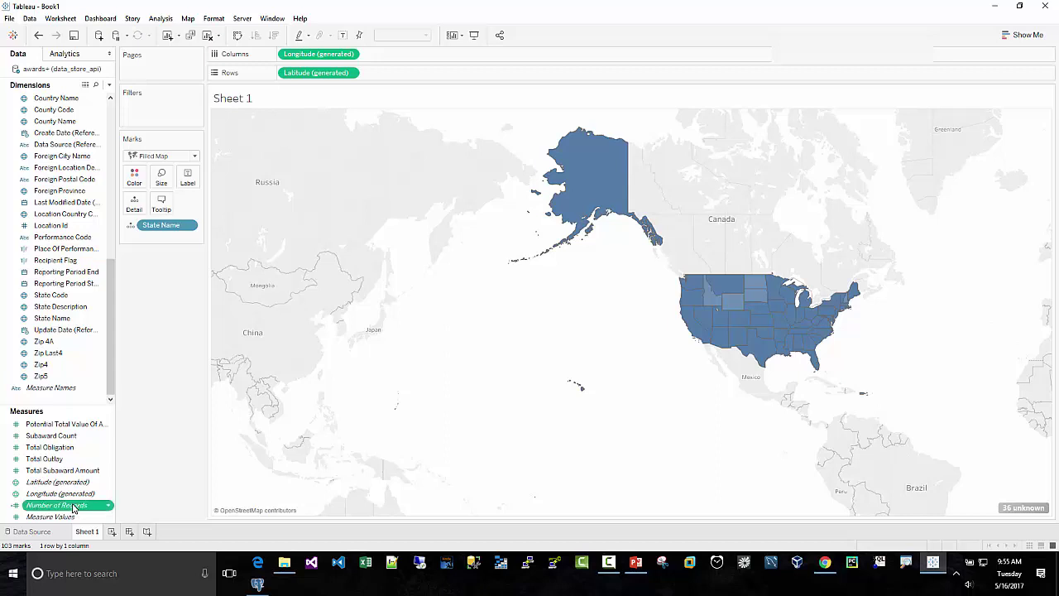
Step: Color the states by SUM(Number of Records), keeping the Filled Map mark type
drag(73, 505, 137, 178)
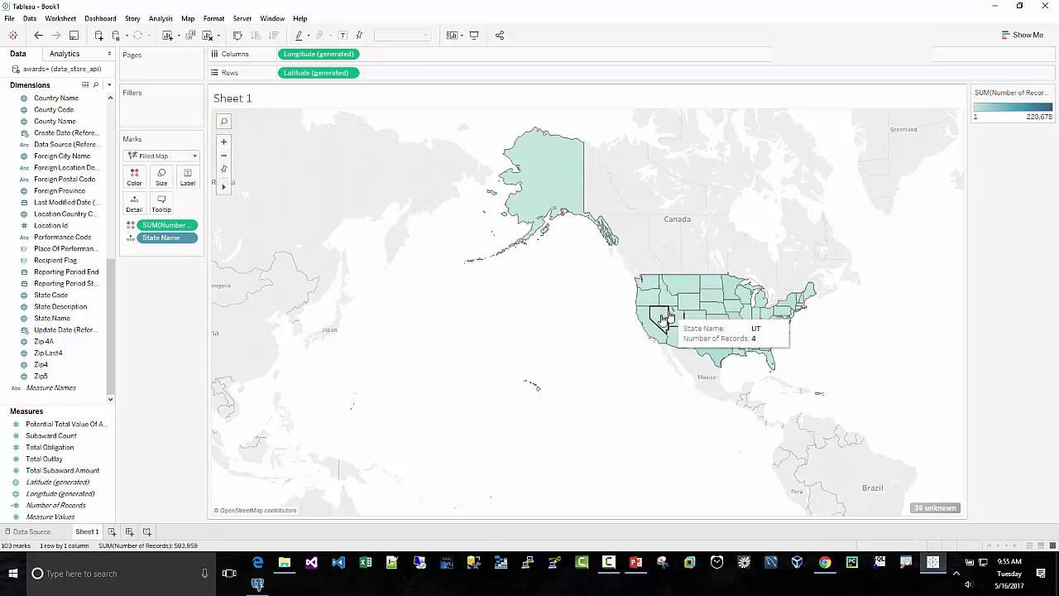
mouse_move(652, 292)
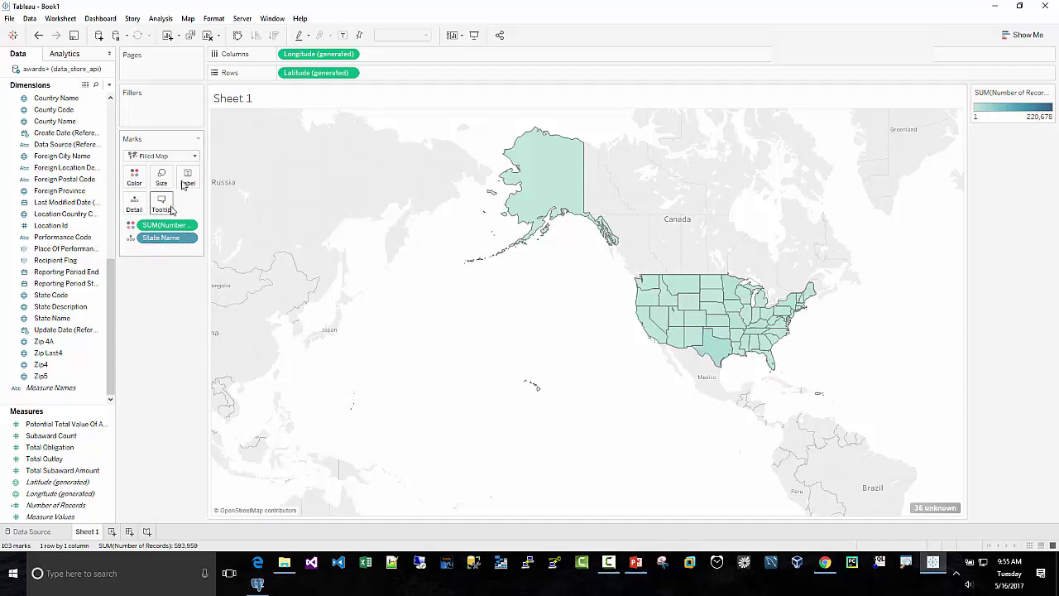
click(192, 156)
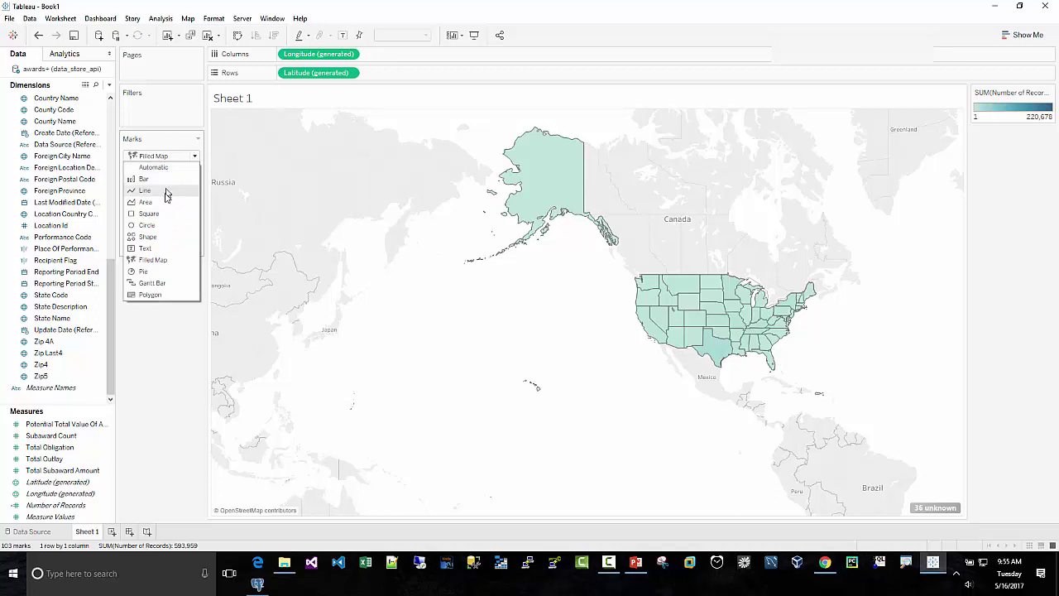
click(167, 364)
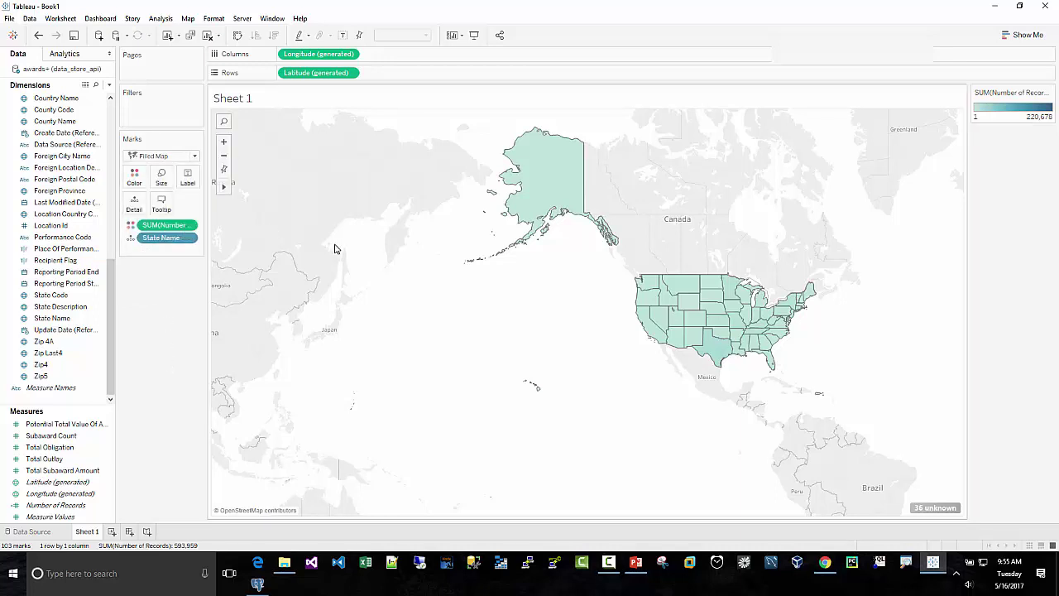
click(931, 507)
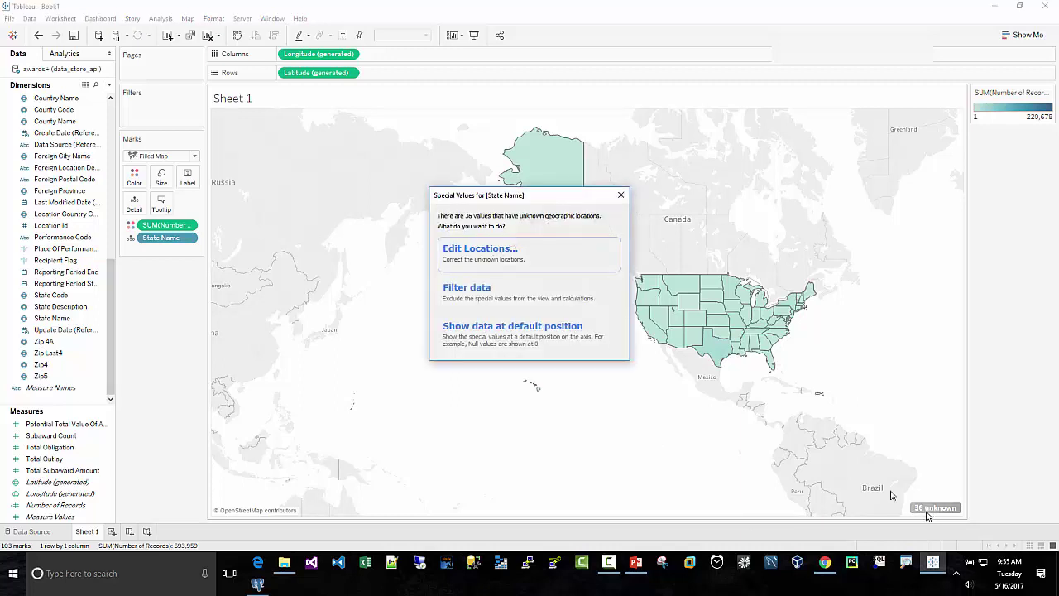
click(490, 255)
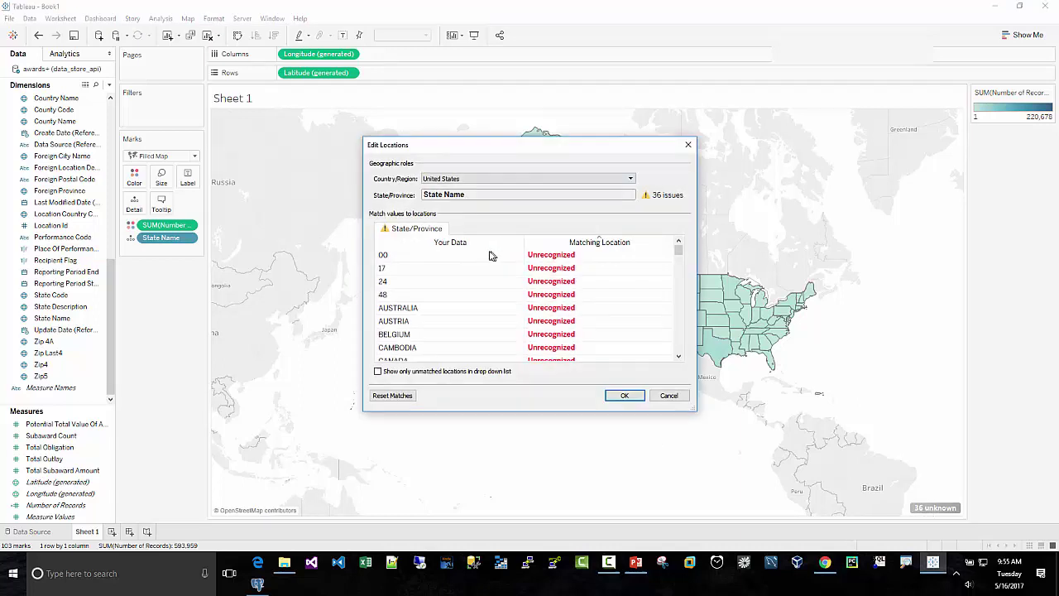
scroll(483, 298, down, 10)
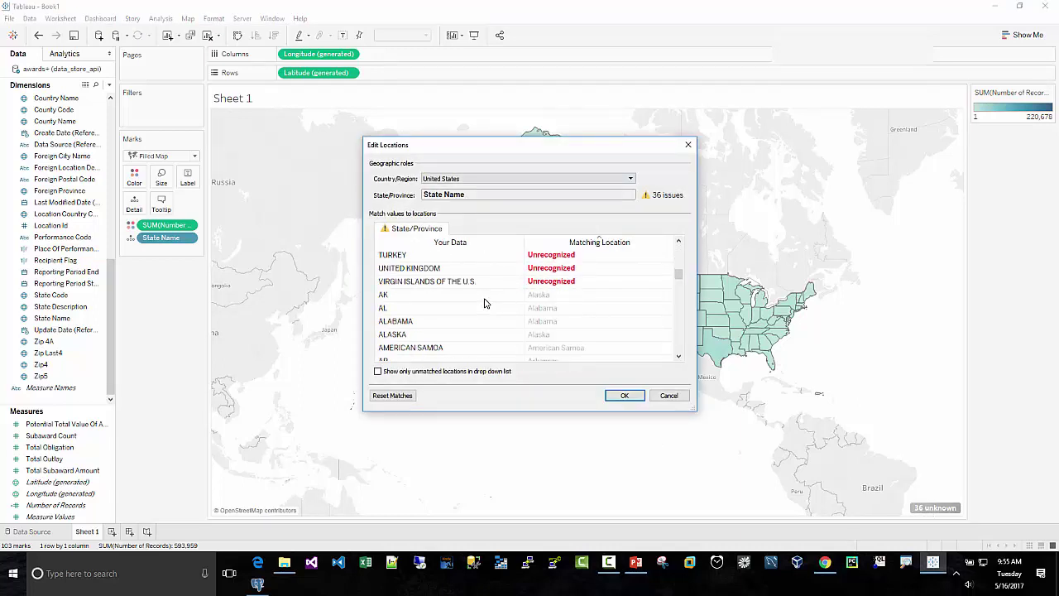
scroll(484, 305, down, 5)
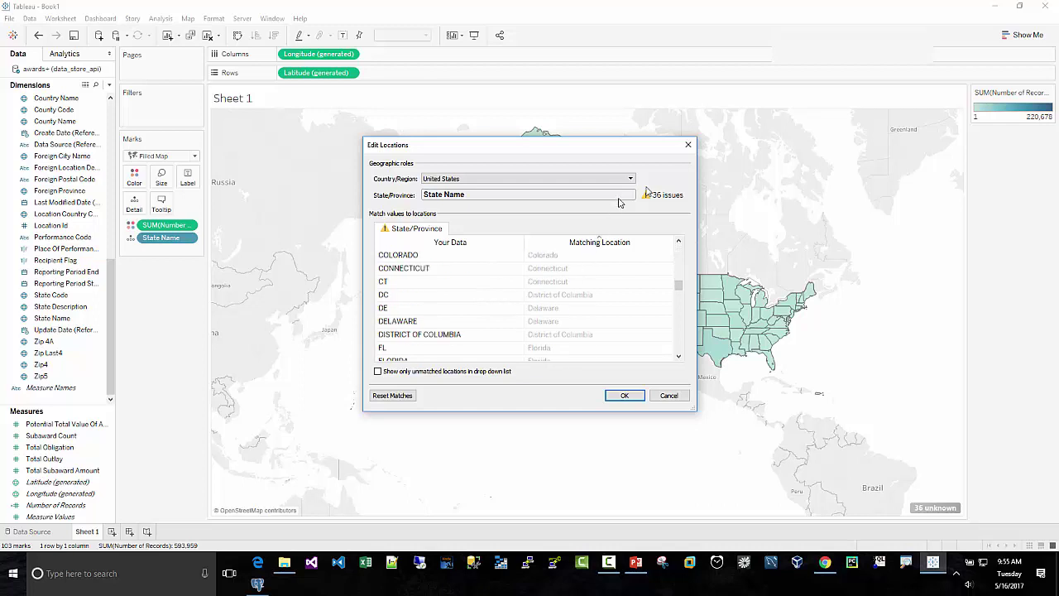
click(687, 147)
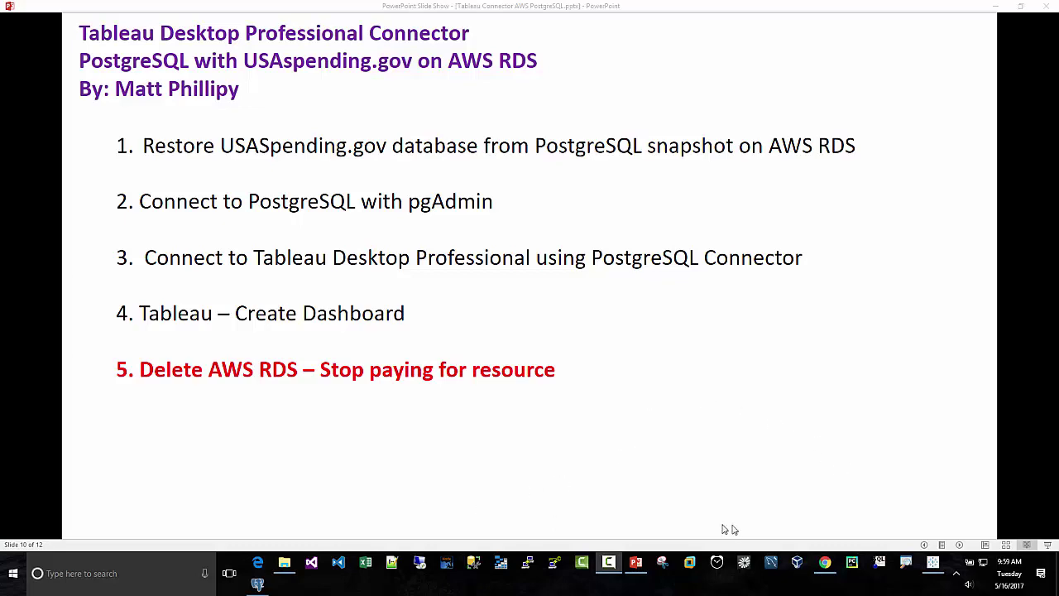
Step: Bring the USAspending.gov home page forward in Chrome
click(825, 563)
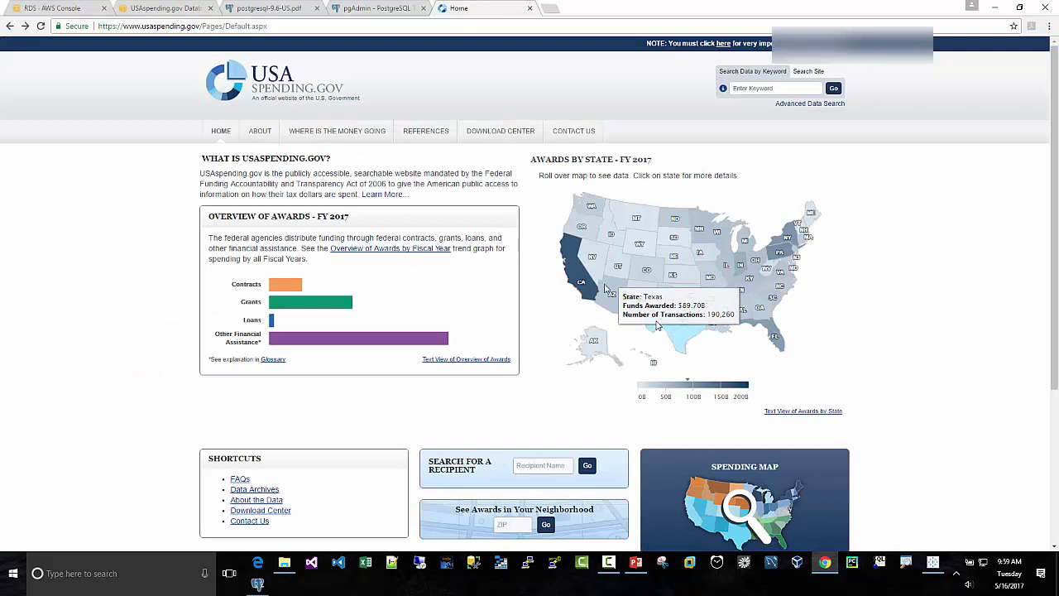
Step: Select the usaspendingmatt PostgreSQL instance on the RDS dashboard and choose Delete from Instance Actions
click(62, 10)
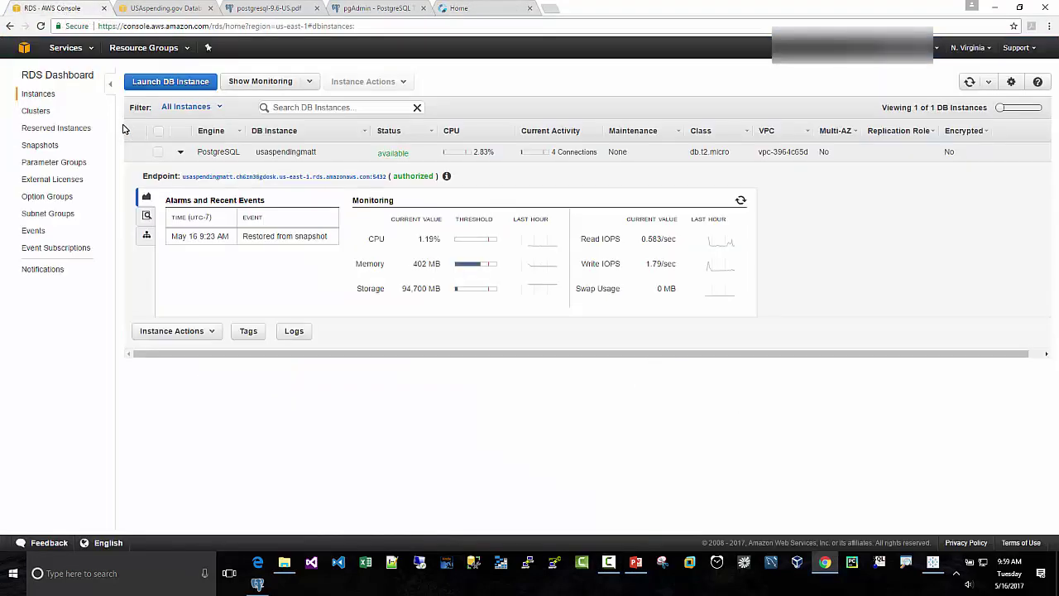
click(180, 154)
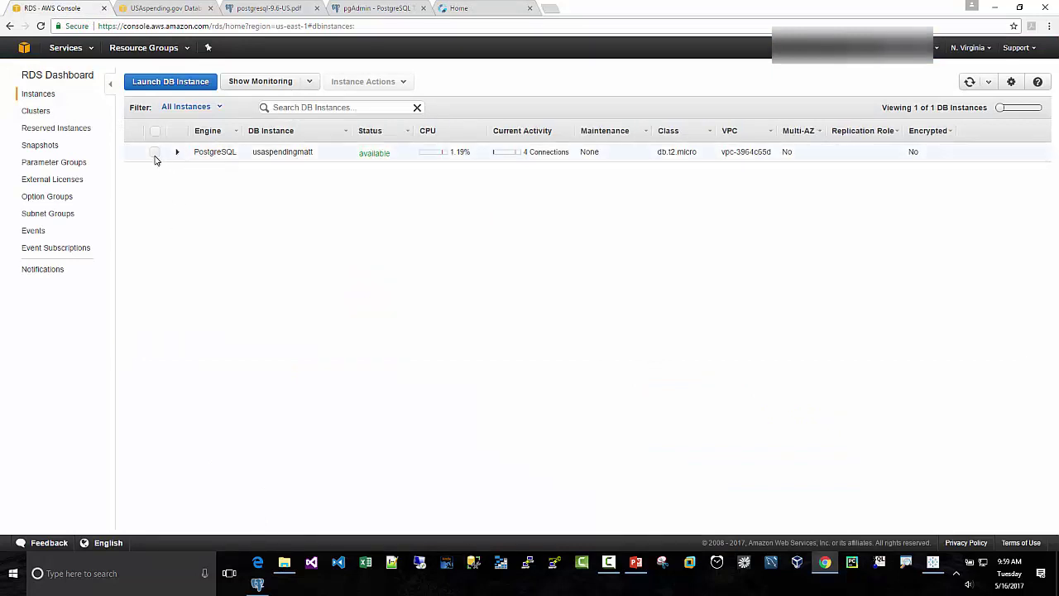
click(154, 154)
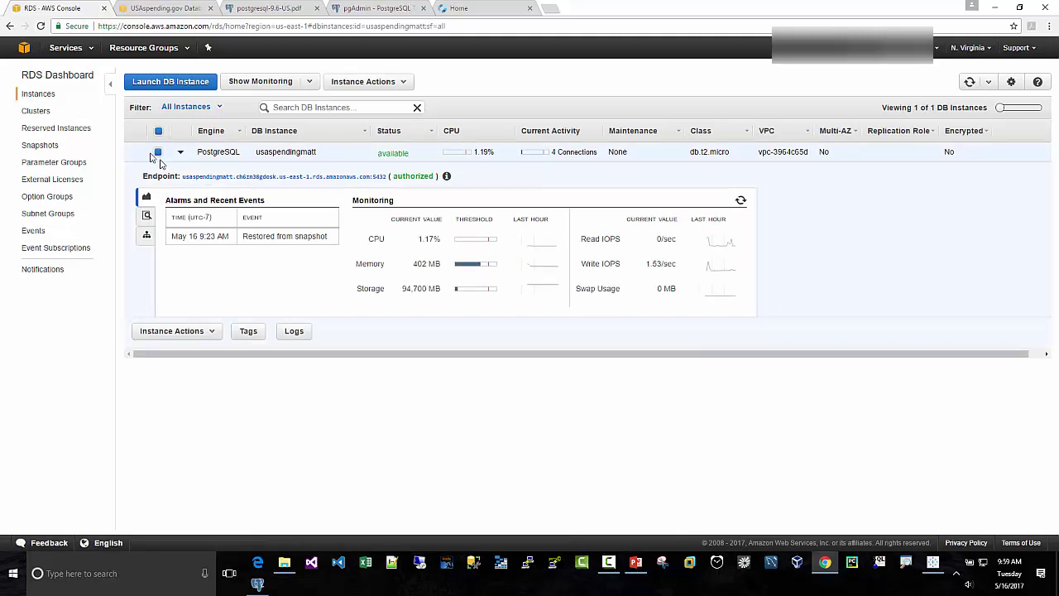
click(40, 95)
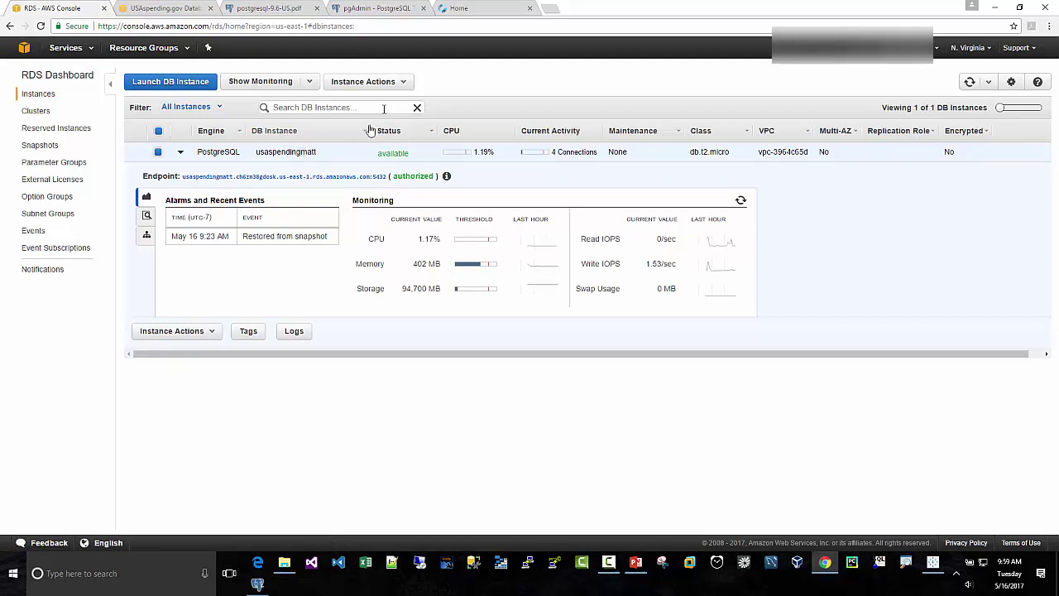
click(402, 82)
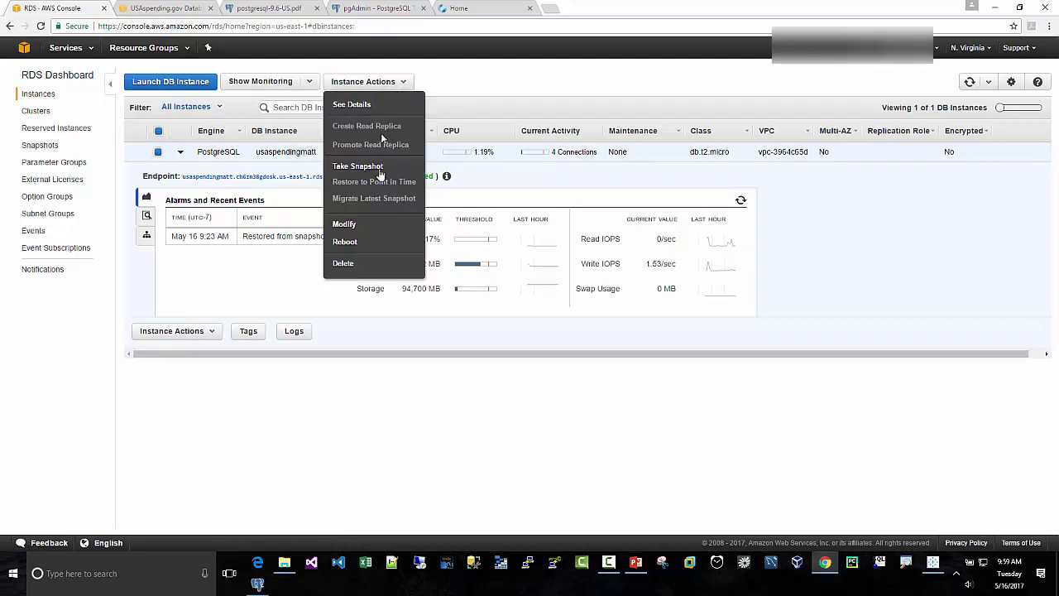
click(342, 263)
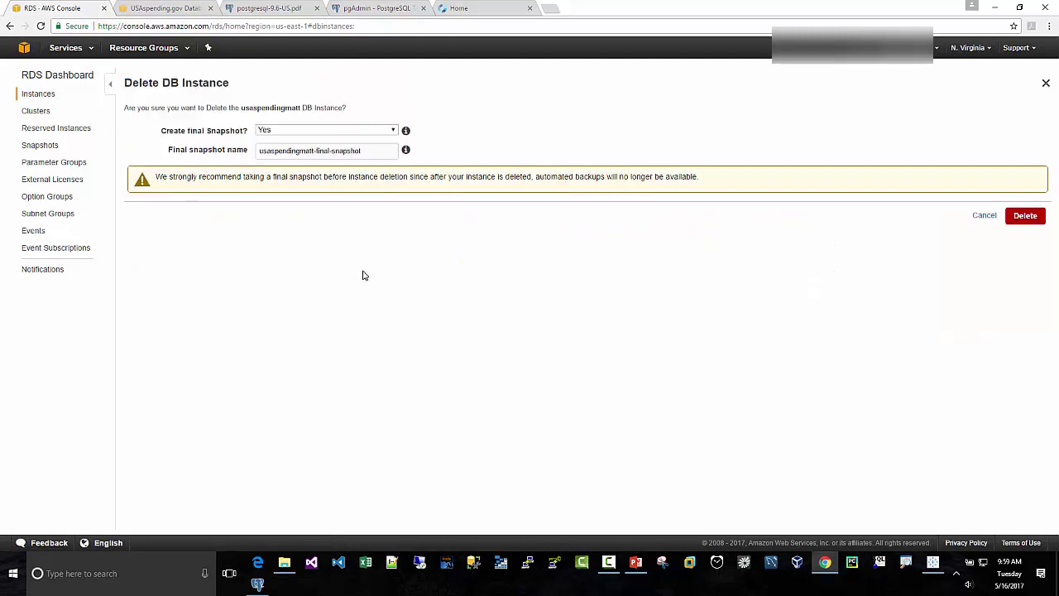
Step: Delete usaspendingmatt with no final snapshot, acknowledging that backups will no longer exist
click(279, 131)
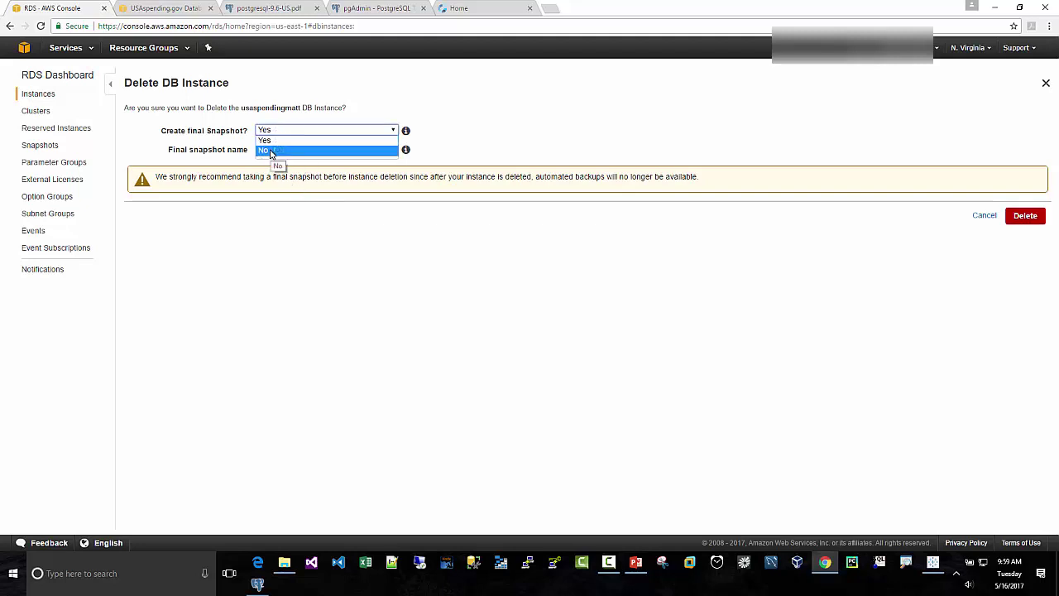
click(273, 150)
click(260, 145)
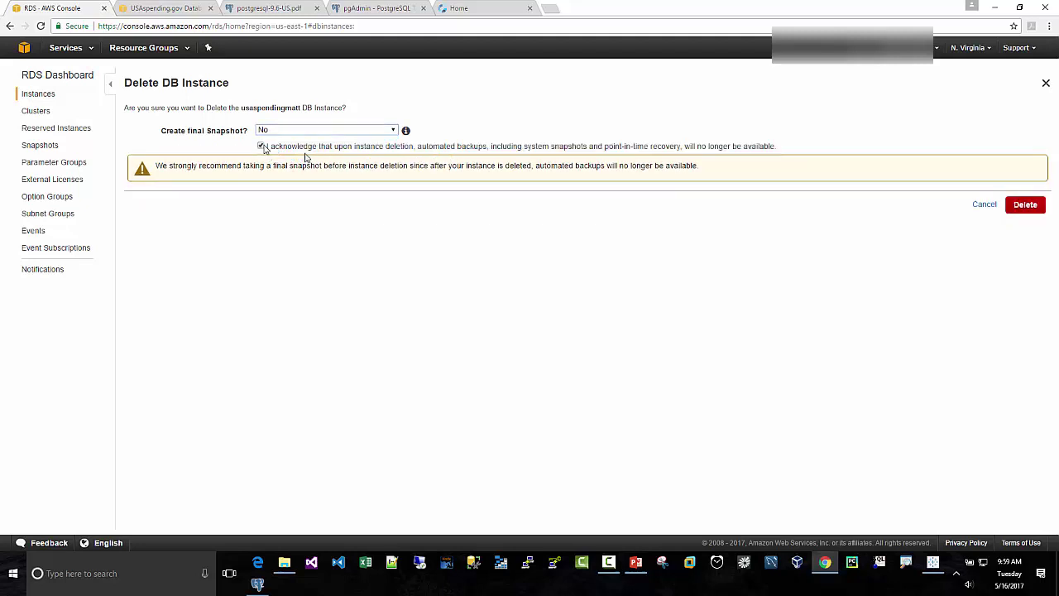
click(1019, 208)
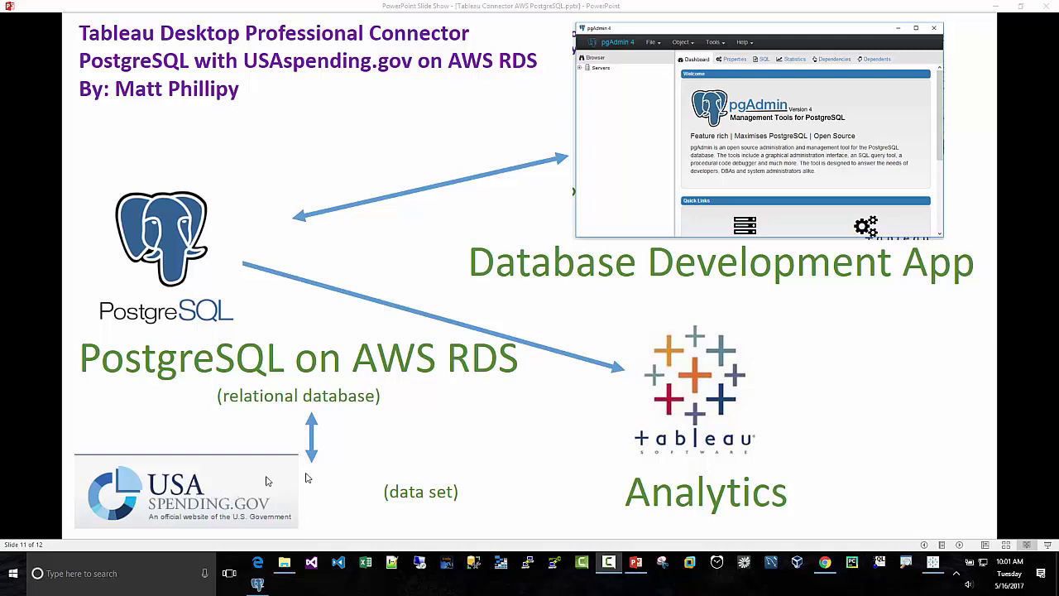
Step: Advance the slideshow to slide 12 of 12 with the LinkedIn, YouTube and Tableau Public links
click(379, 409)
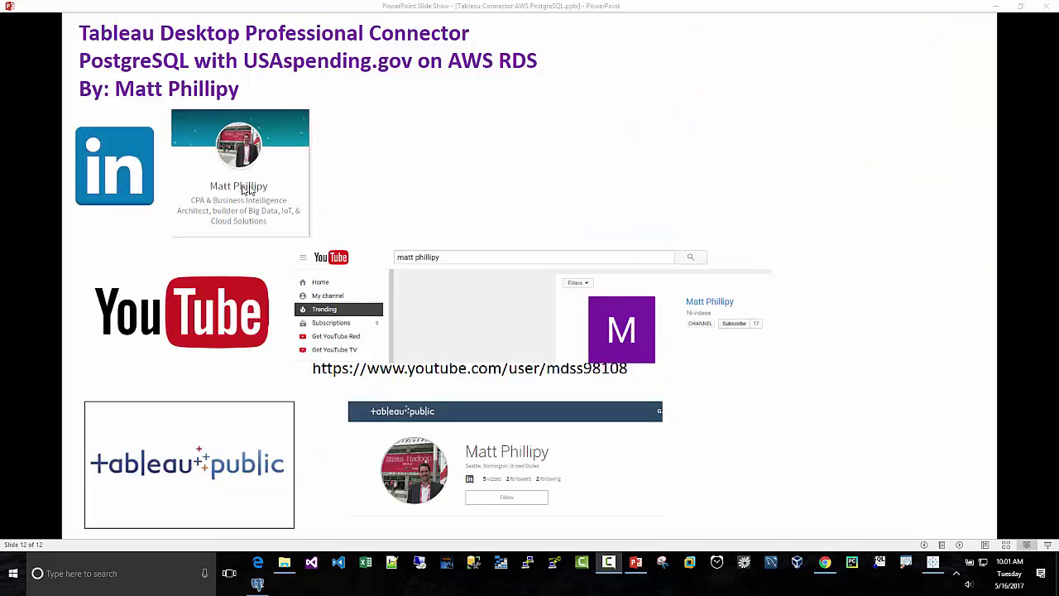